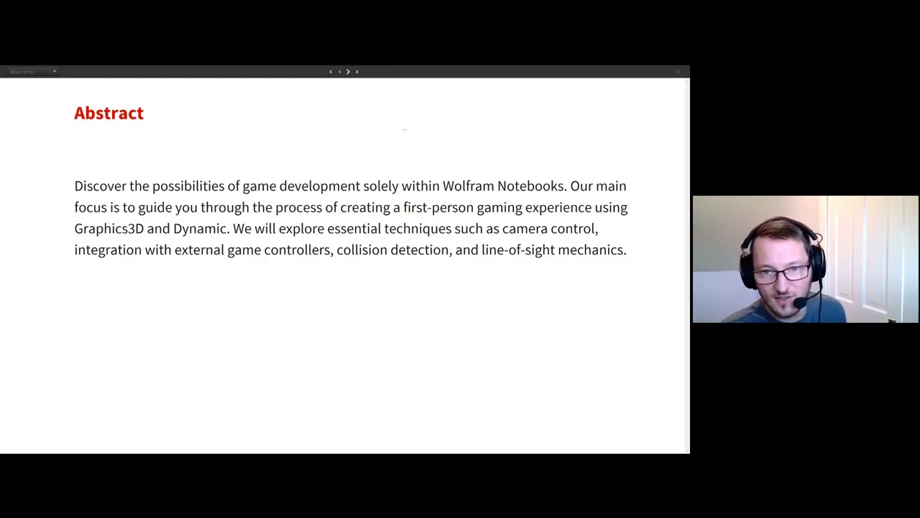
Advance from the Abstract slide past the game-engine overview to the Preview slide.
{"action": "left_click", "coordinate": [348, 71]}
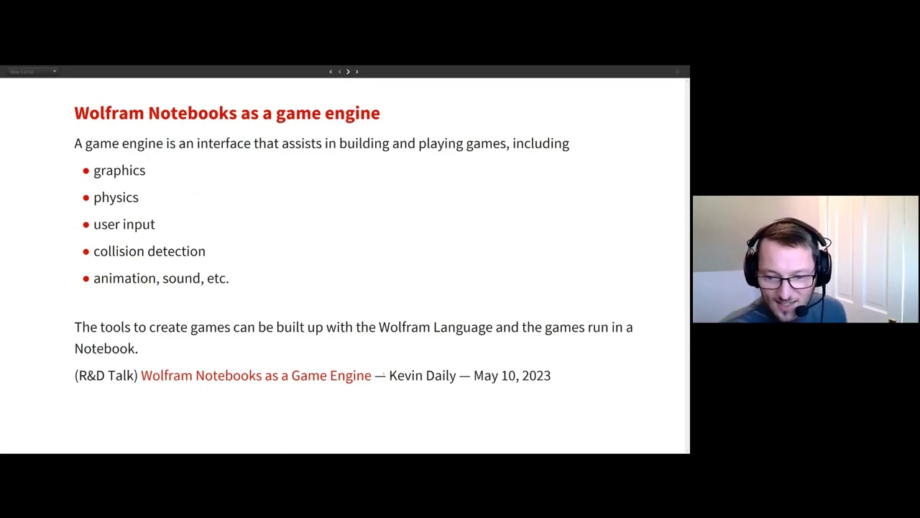
{"action": "left_click", "coordinate": [389, 374]}
{"action": "left_click_drag", "start_coordinate": [389, 375], "coordinate": [338, 374]}
{"action": "left_click", "coordinate": [388, 374]}
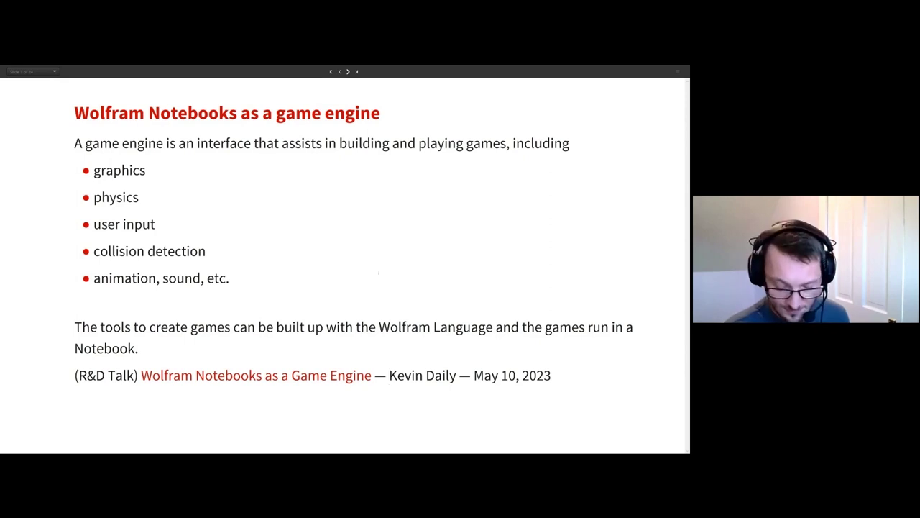
{"action": "key", "text": "Right"}
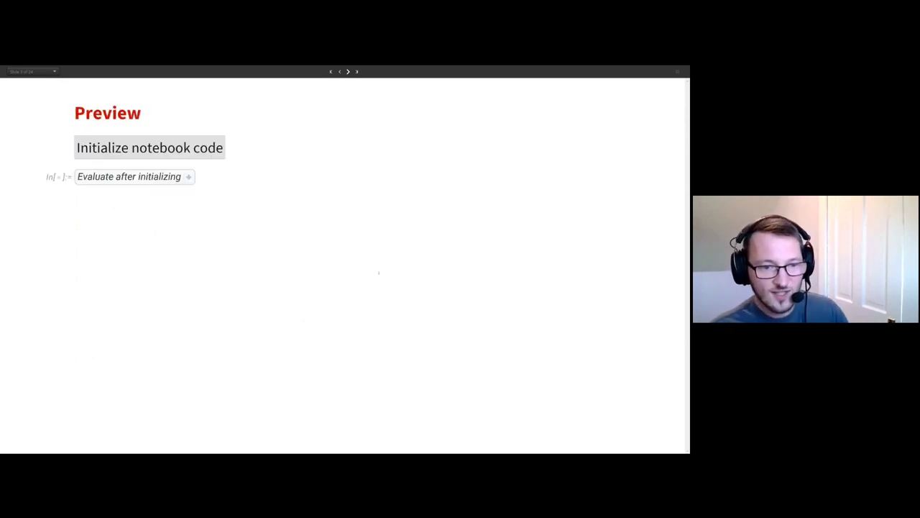
Run the Preview cell to show the game view with ammo, health and armor bar.
{"action": "left_click", "coordinate": [217, 177]}
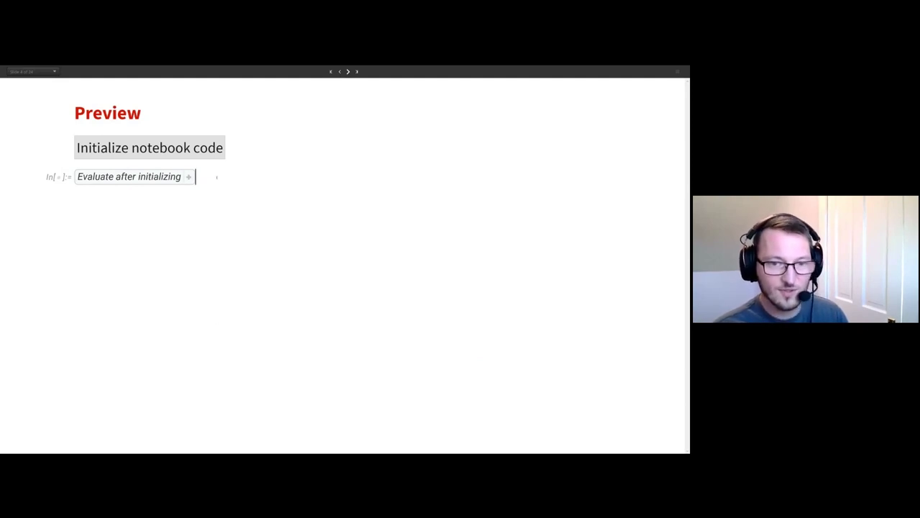
{"action": "key", "text": "shift+Return"}
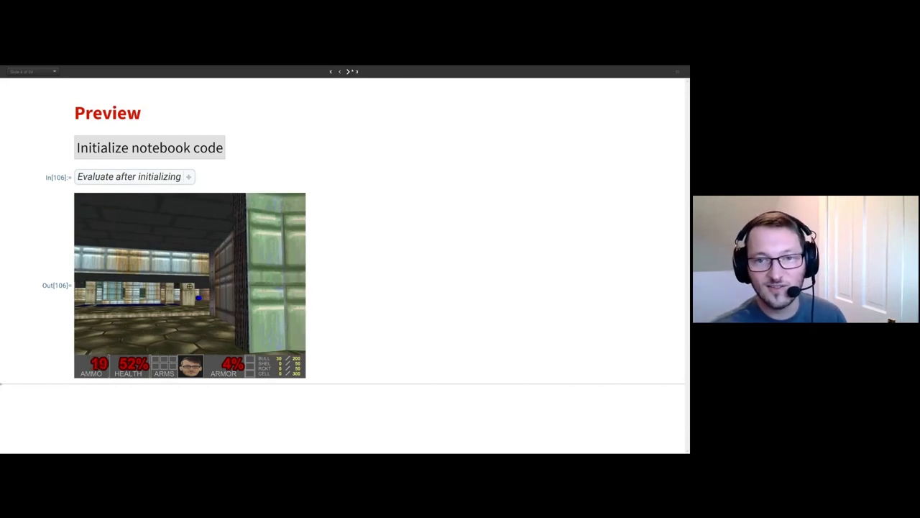
{"action": "key", "text": "Page_Down"}
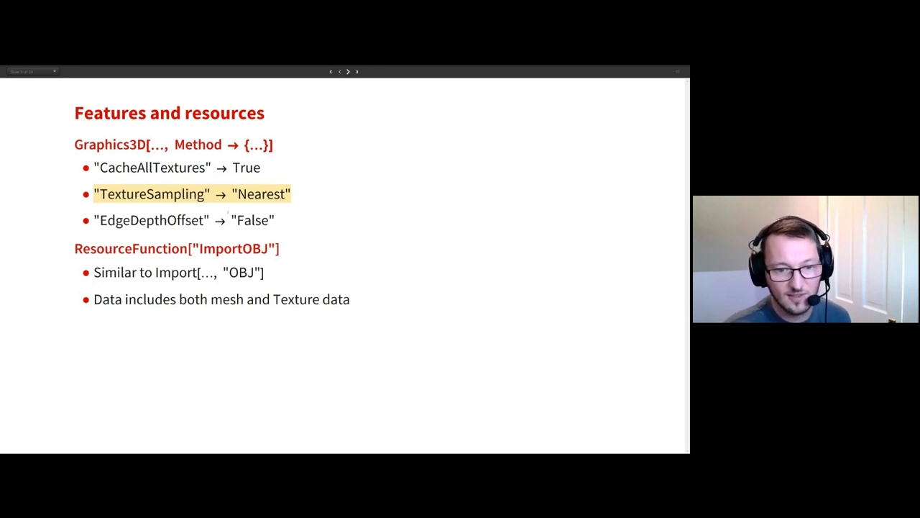
Highlight the EdgeDepthOffset bullet among the Graphics3D Method options, then clear the highlight.
{"action": "left_click", "coordinate": [201, 220]}
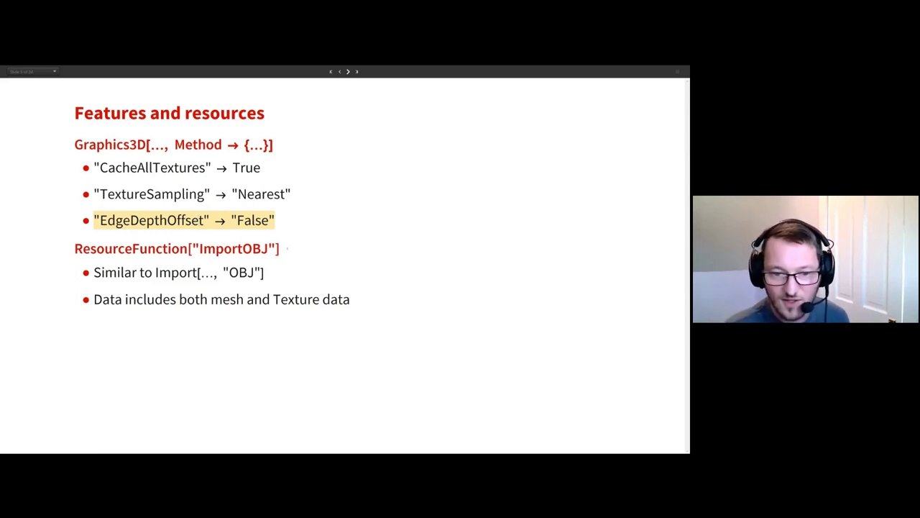
{"action": "left_click", "coordinate": [280, 248]}
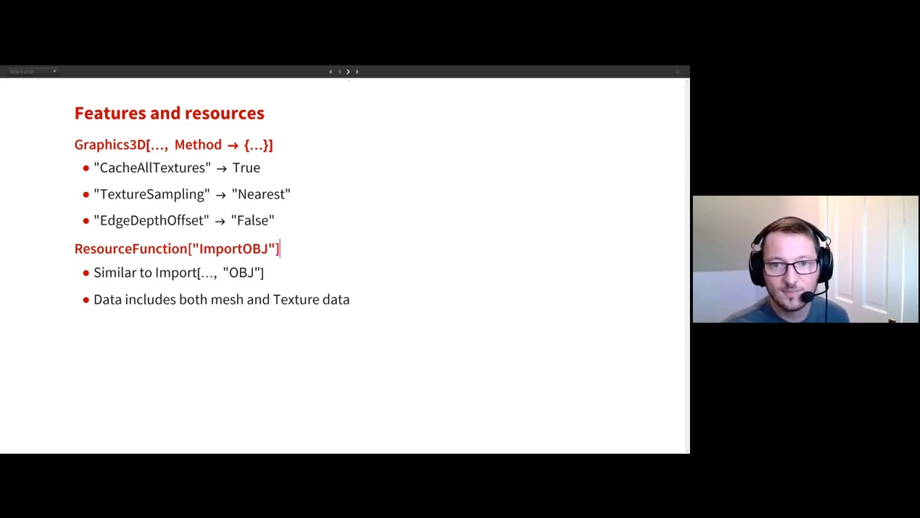
Render the purple sphere, cube, line and polygon Graphics3D scene and rotate it to a new viewpoint.
{"action": "left_click", "coordinate": [348, 72]}
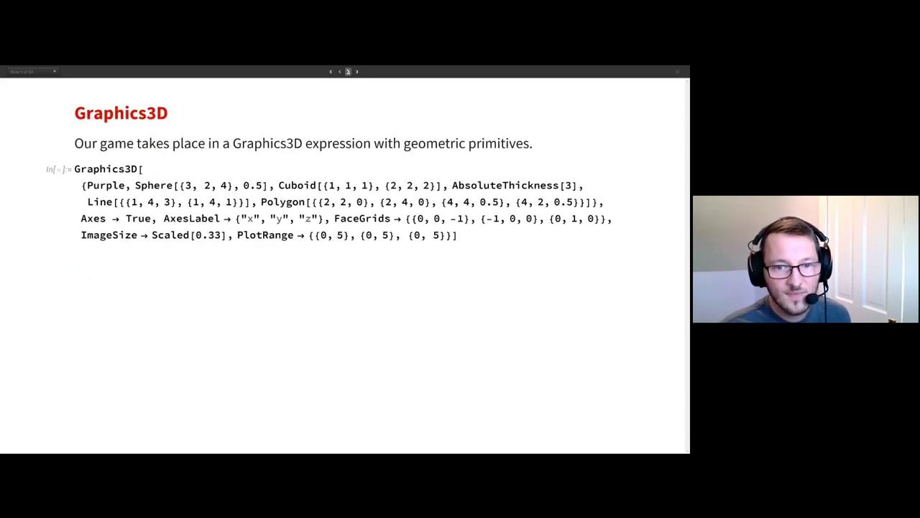
{"action": "key", "text": "shift+Return"}
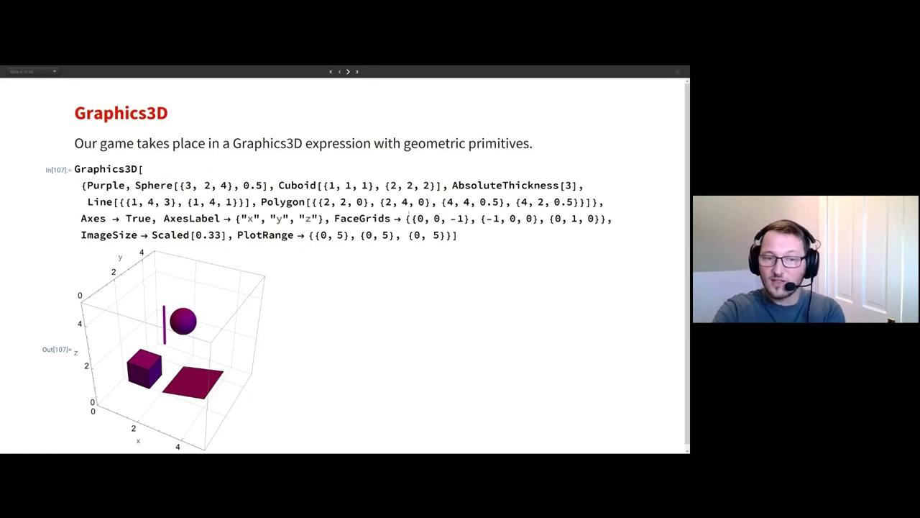
{"action": "scroll", "coordinate": [391, 317], "scroll_direction": "down", "scroll_amount": 1}
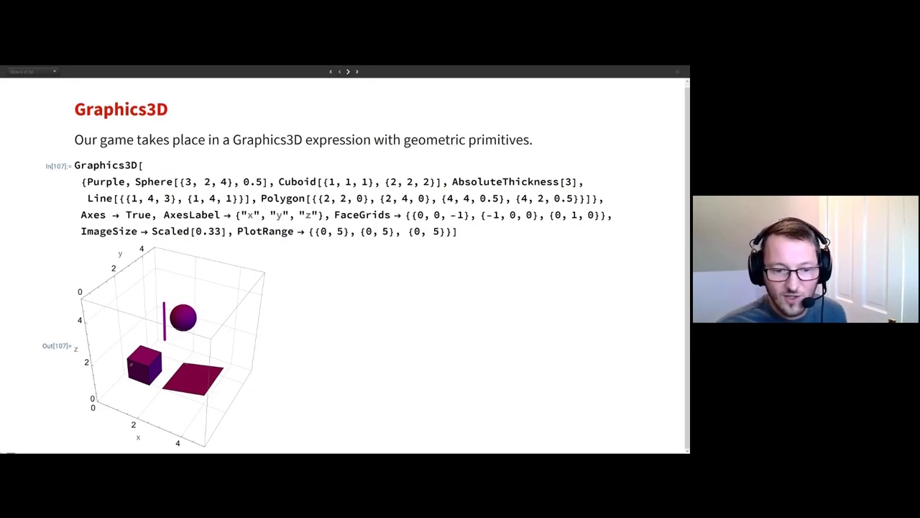
{"action": "mouse_move", "coordinate": [183, 365]}
{"action": "left_mouse_down"}
{"action": "mouse_move", "coordinate": [170, 332]}
{"action": "mouse_move", "coordinate": [266, 373]}
{"action": "mouse_move", "coordinate": [243, 394]}
{"action": "left_mouse_up"}
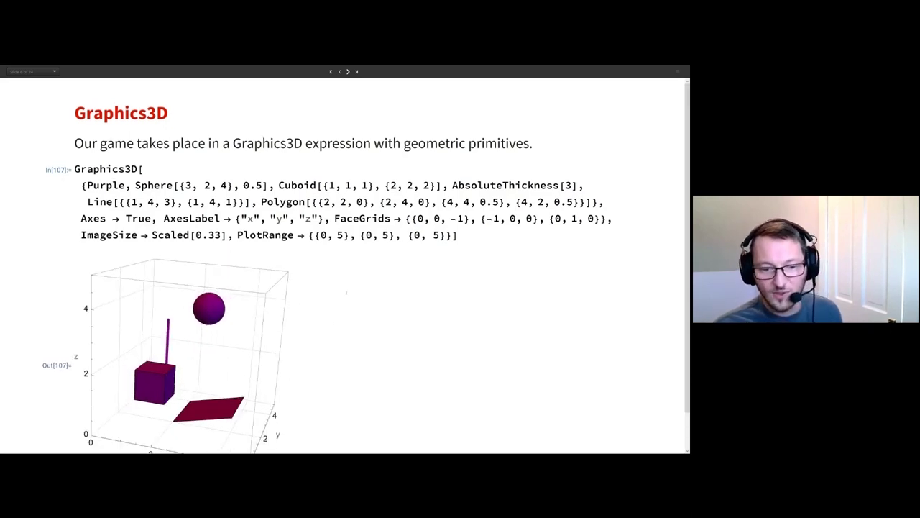
{"action": "scroll", "coordinate": [242, 394], "scroll_direction": "down", "scroll_amount": 1}
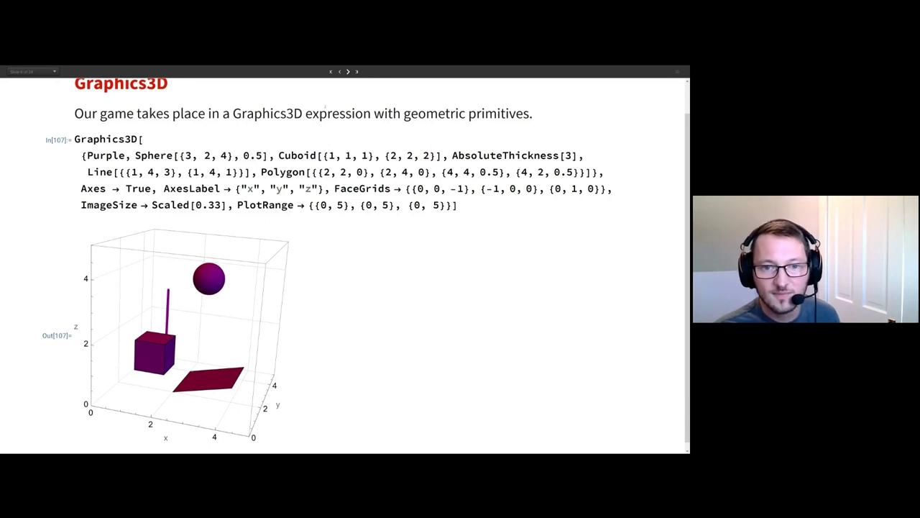
Expand Basic principles and Dynamic on the Dynamic is the driver slide and evaluate the three example cells.
{"action": "key", "text": "Page_Down"}
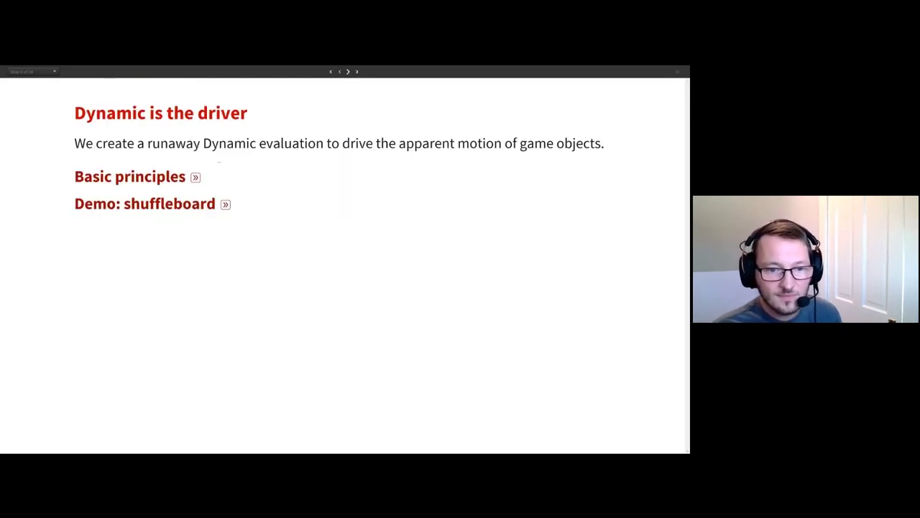
{"action": "left_click", "coordinate": [194, 177]}
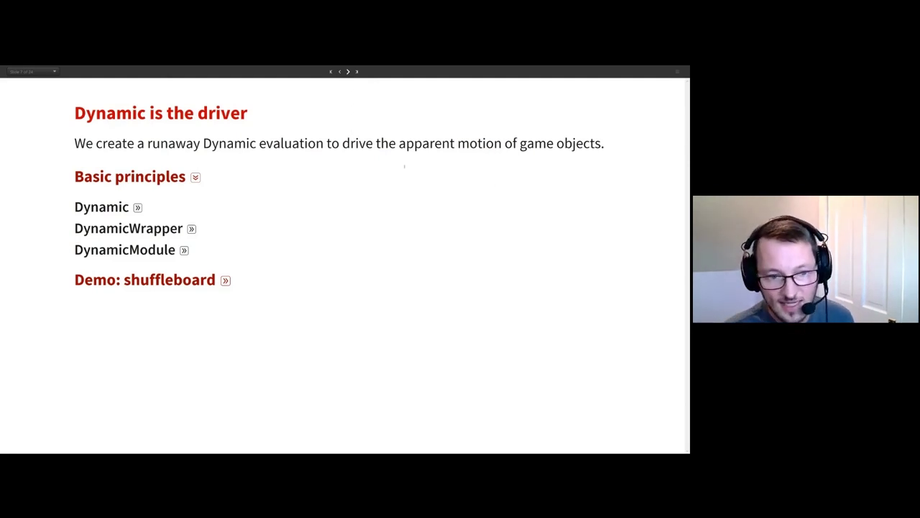
{"action": "left_click", "coordinate": [137, 207]}
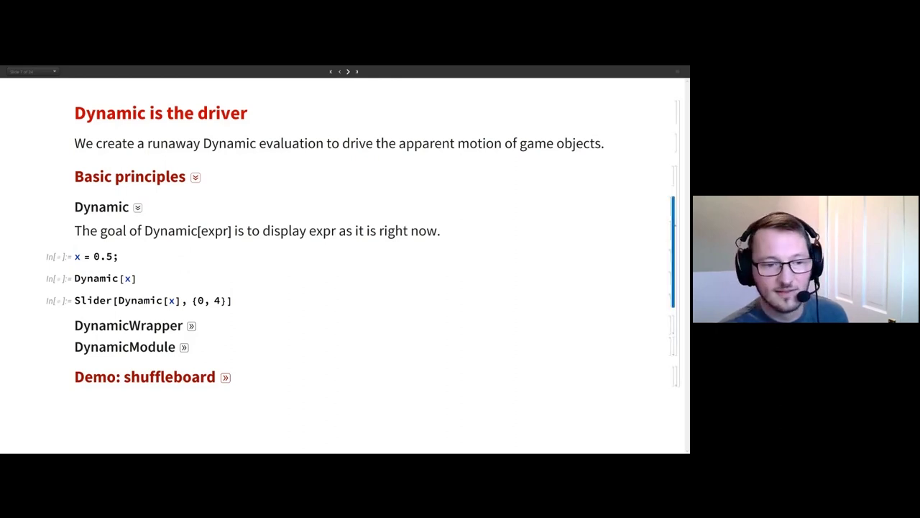
{"action": "key", "text": "shift+Return"}
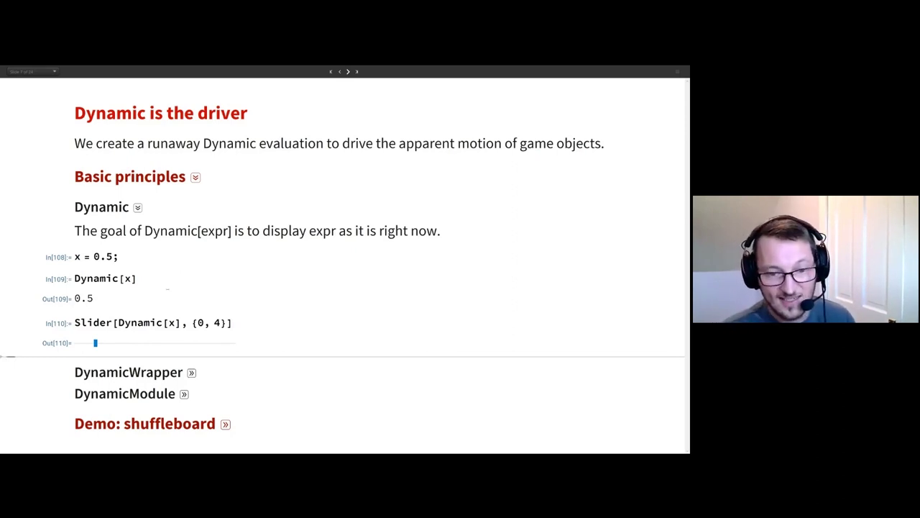
Highlight the x = 0.5 and Slider code, then drag the slider to move x to about 2.5.
{"action": "left_click_drag", "start_coordinate": [75, 298], "coordinate": [182, 291]}
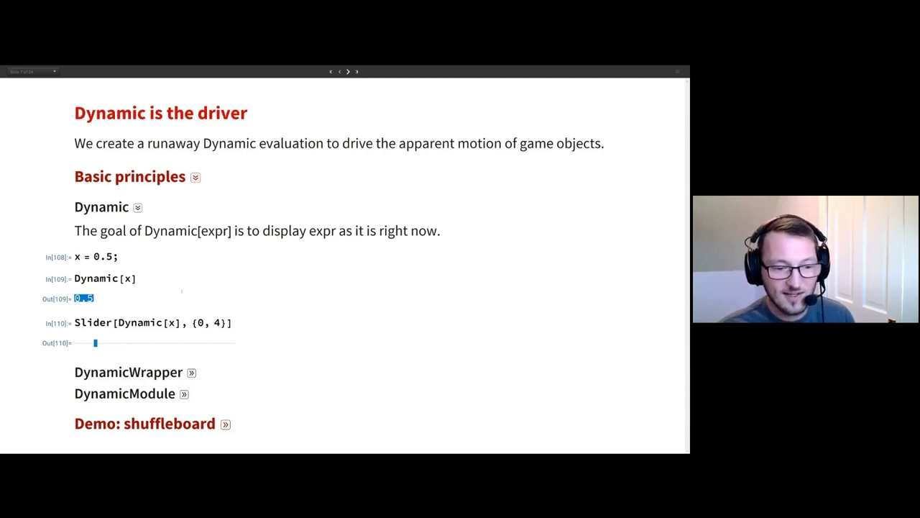
{"action": "left_click_drag", "start_coordinate": [120, 258], "coordinate": [69, 260]}
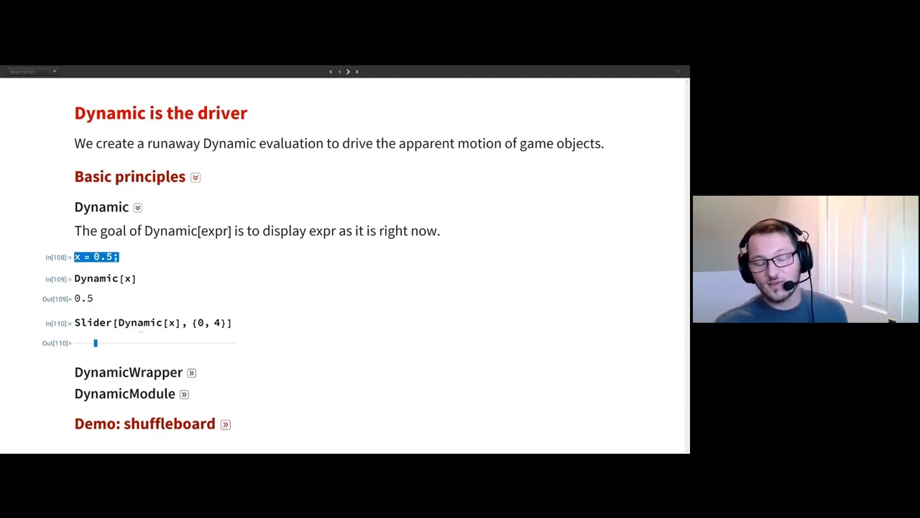
{"action": "left_click_drag", "start_coordinate": [118, 323], "coordinate": [181, 323]}
{"action": "mouse_move", "coordinate": [95, 343]}
{"action": "left_mouse_down"}
{"action": "mouse_move", "coordinate": [183, 343]}
{"action": "mouse_move", "coordinate": [126, 343]}
{"action": "mouse_move", "coordinate": [154, 344]}
{"action": "left_mouse_up"}
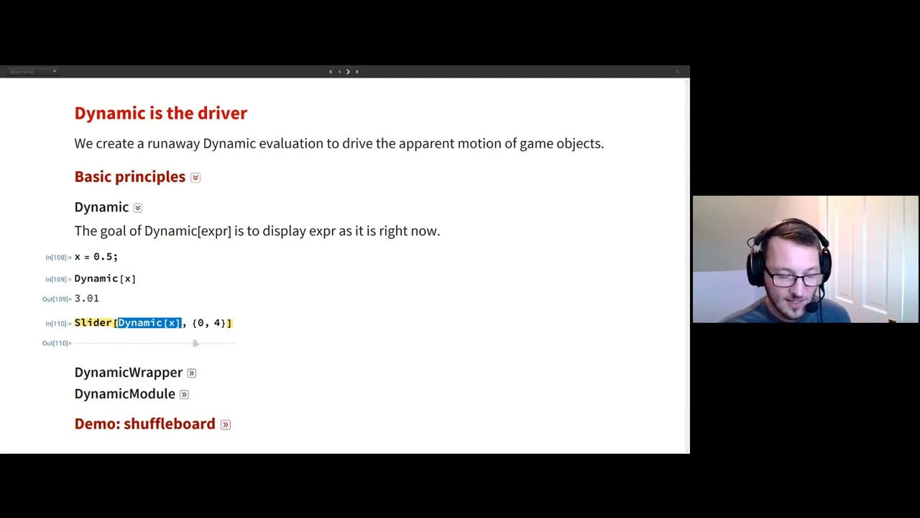
{"action": "left_click_drag", "start_coordinate": [197, 343], "coordinate": [156, 343]}
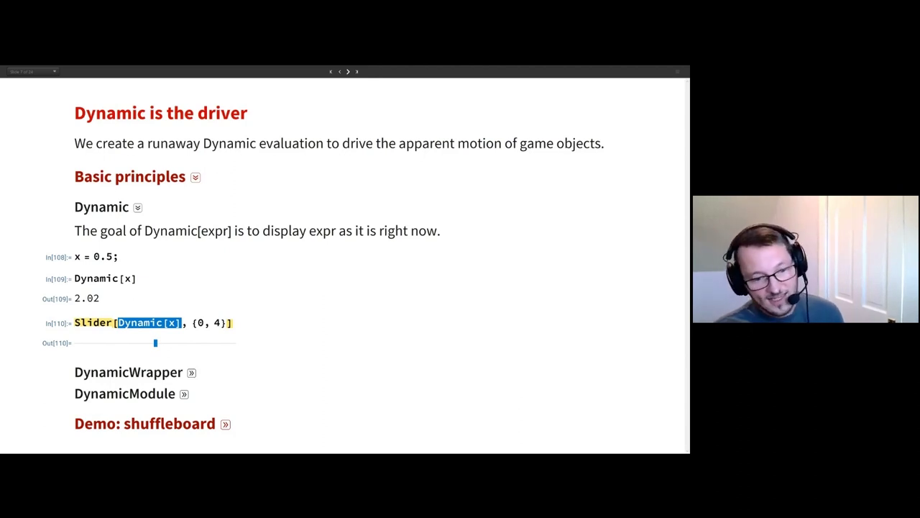
{"action": "mouse_move", "coordinate": [155, 343]}
{"action": "left_mouse_down"}
{"action": "mouse_move", "coordinate": [182, 344]}
{"action": "mouse_move", "coordinate": [139, 344]}
{"action": "left_mouse_up"}
Fold away Dynamic and run the DynamicWrapper counter example.
{"action": "left_click", "coordinate": [138, 207]}
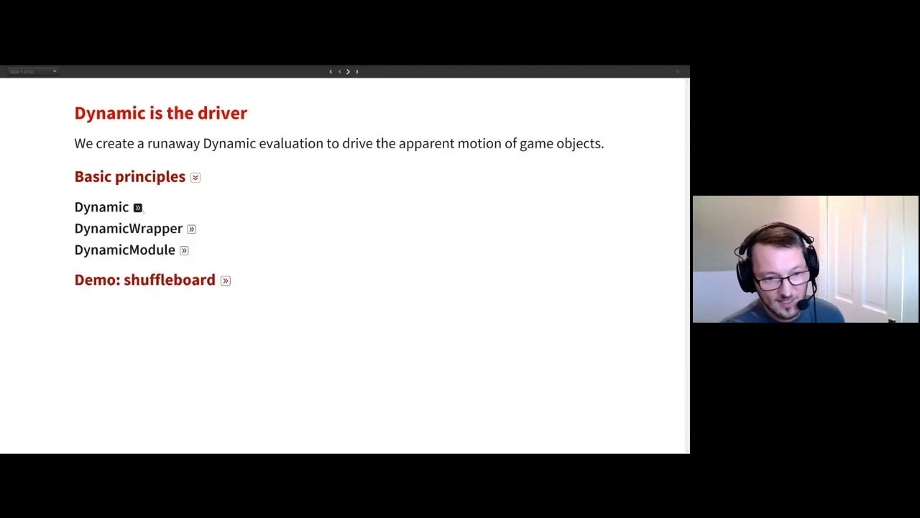
{"action": "left_click", "coordinate": [191, 229]}
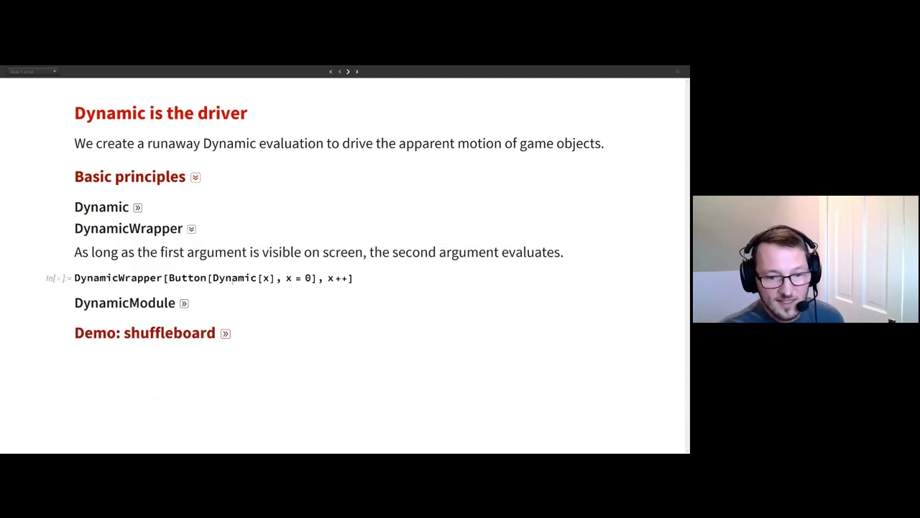
{"action": "key", "text": "shift+Return"}
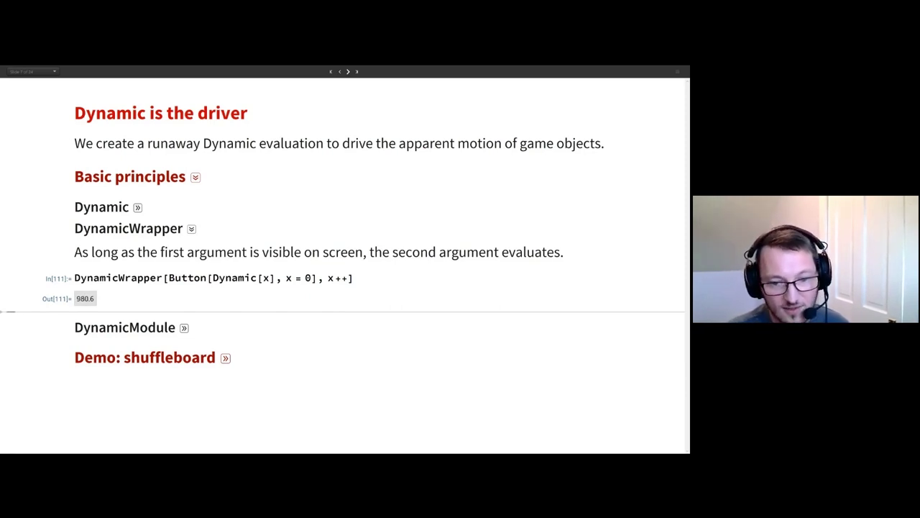
Highlight the Button and x++ code and reset the counter to zero.
{"action": "double_click", "coordinate": [340, 277]}
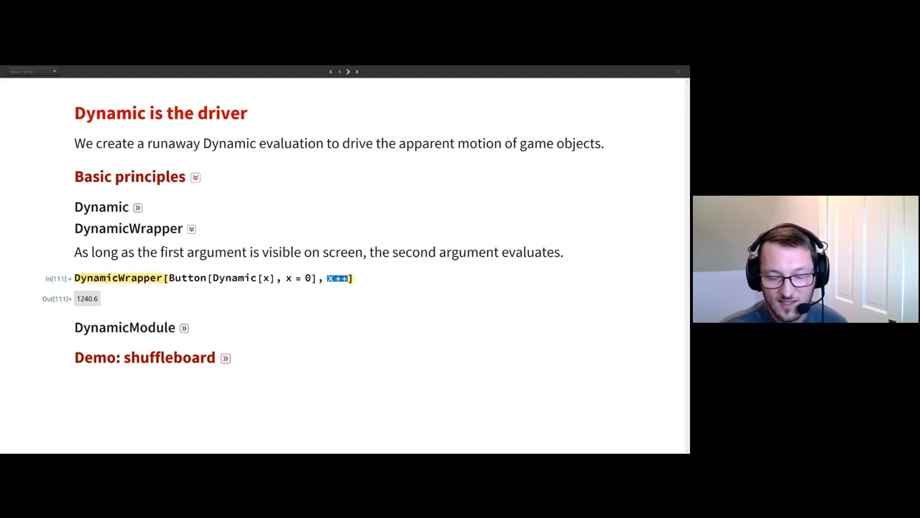
{"action": "left_click_drag", "start_coordinate": [170, 278], "coordinate": [316, 278]}
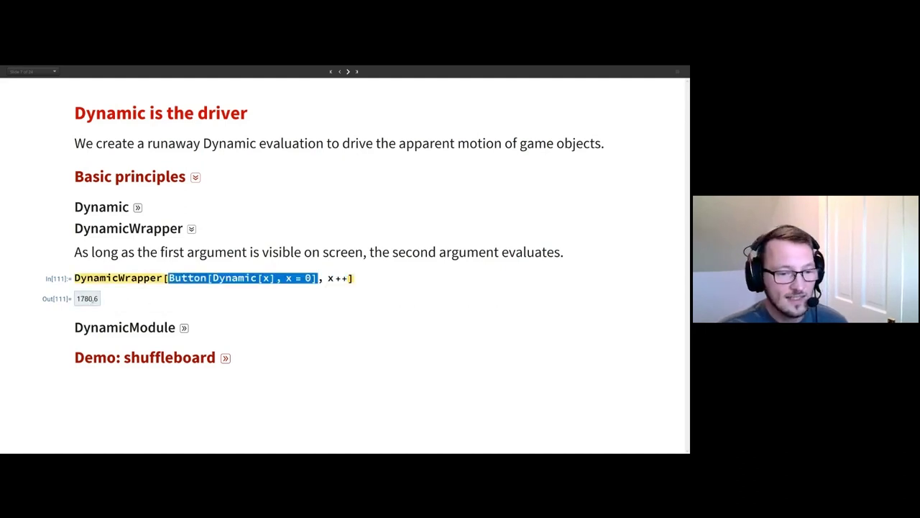
{"action": "left_click", "coordinate": [87, 298]}
{"action": "left_click", "coordinate": [81, 299]}
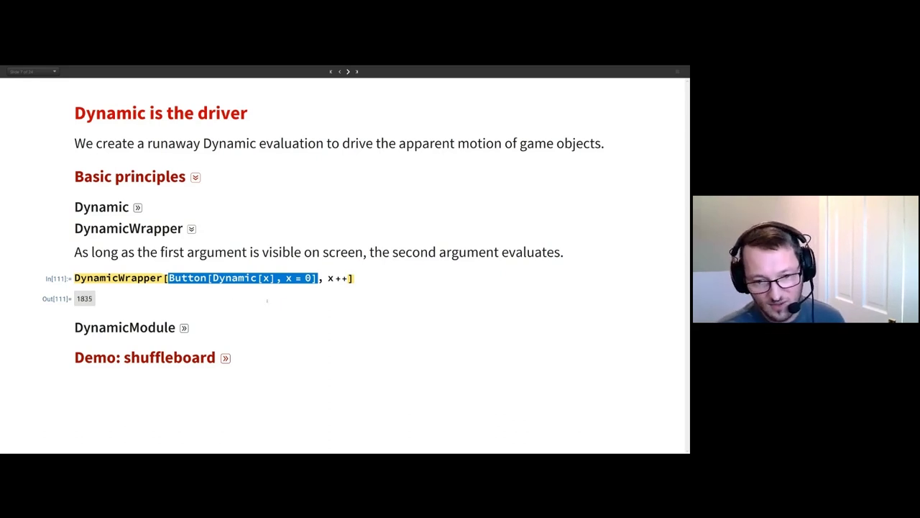
{"action": "double_click", "coordinate": [330, 278]}
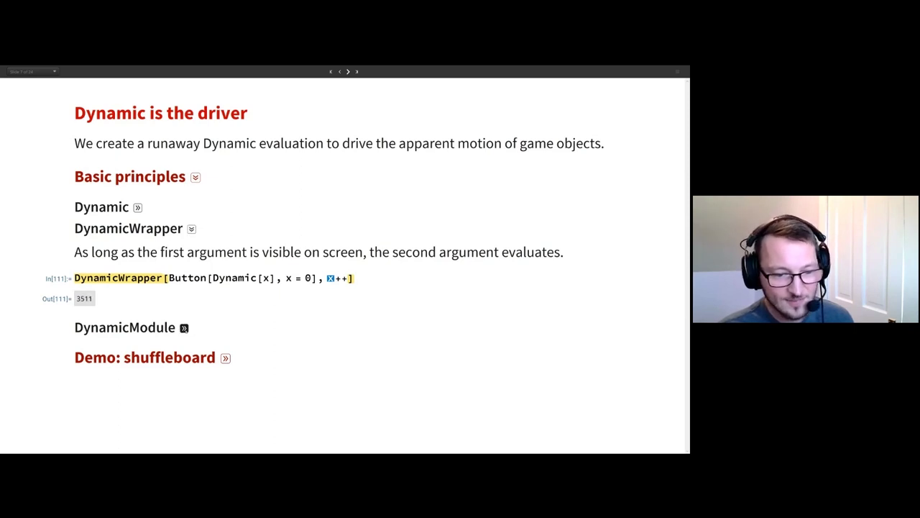
Expand and run the DynamicModule hue example with its cycling color swatch.
{"action": "left_click", "coordinate": [184, 327]}
{"action": "scroll", "coordinate": [265, 308], "scroll_direction": "down", "scroll_amount": 1}
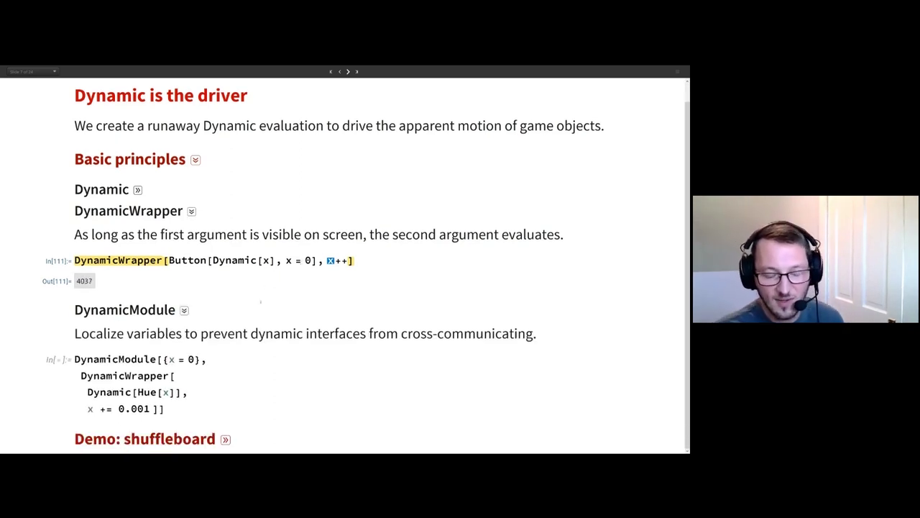
{"action": "key", "text": "shift+Return"}
{"action": "scroll", "coordinate": [256, 323], "scroll_direction": "down", "scroll_amount": 1}
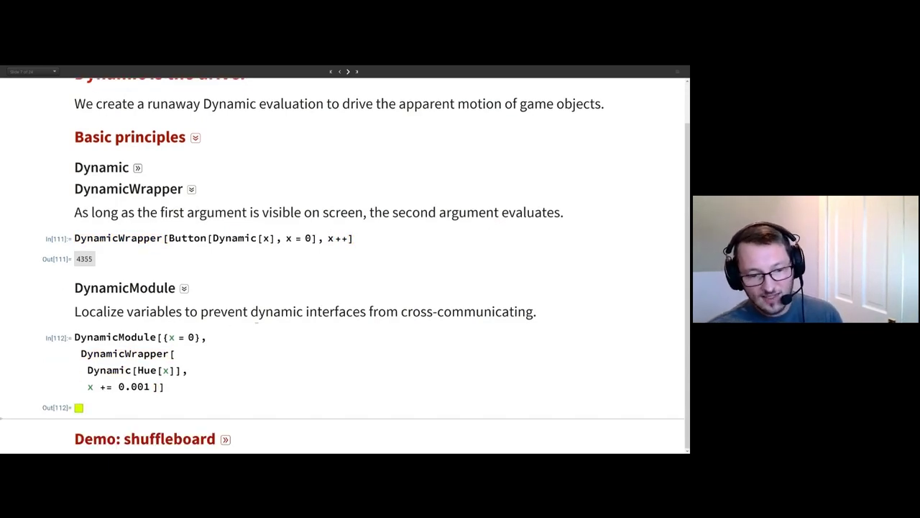
Point out DynamicModule's local x and the Button reset, then fold away Basic principles.
{"action": "left_click", "coordinate": [167, 337]}
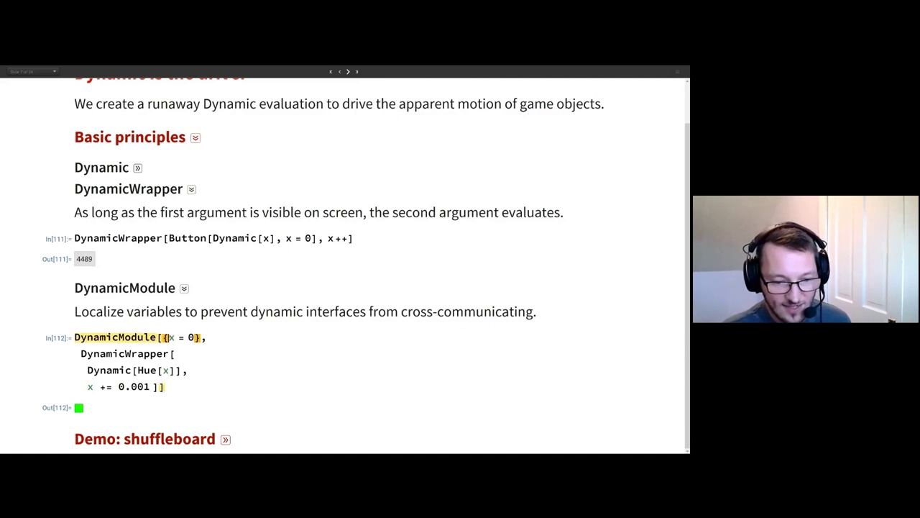
{"action": "left_click", "coordinate": [288, 238]}
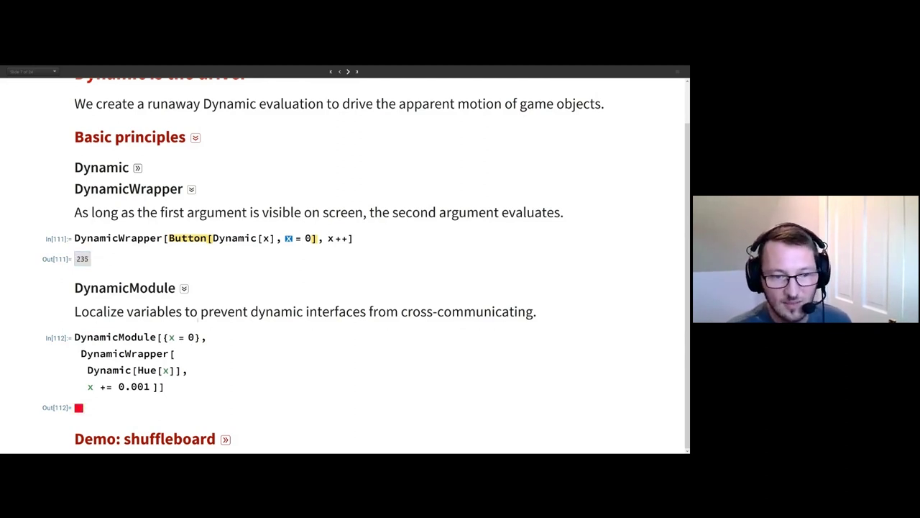
{"action": "left_click", "coordinate": [195, 138]}
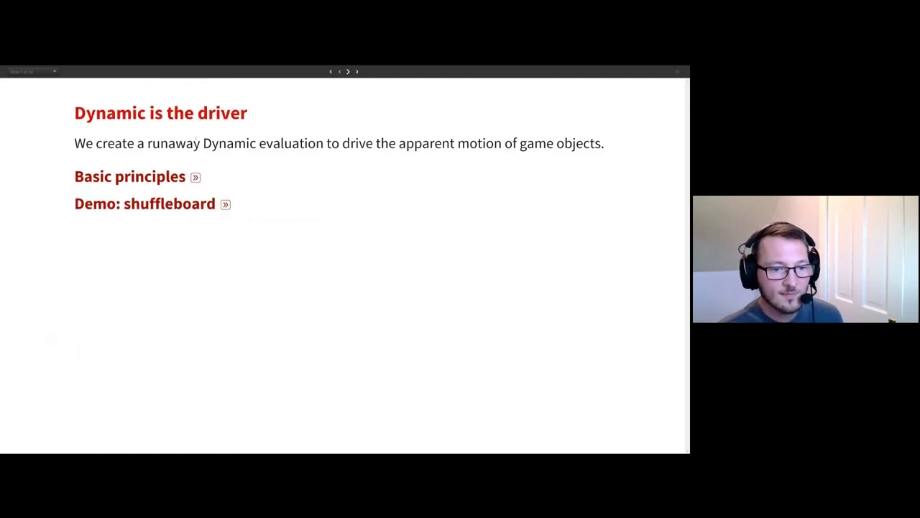
Expand and run the shuffleboard demo, pushing the puck along the board with Ctrl.
{"action": "left_click", "coordinate": [225, 204]}
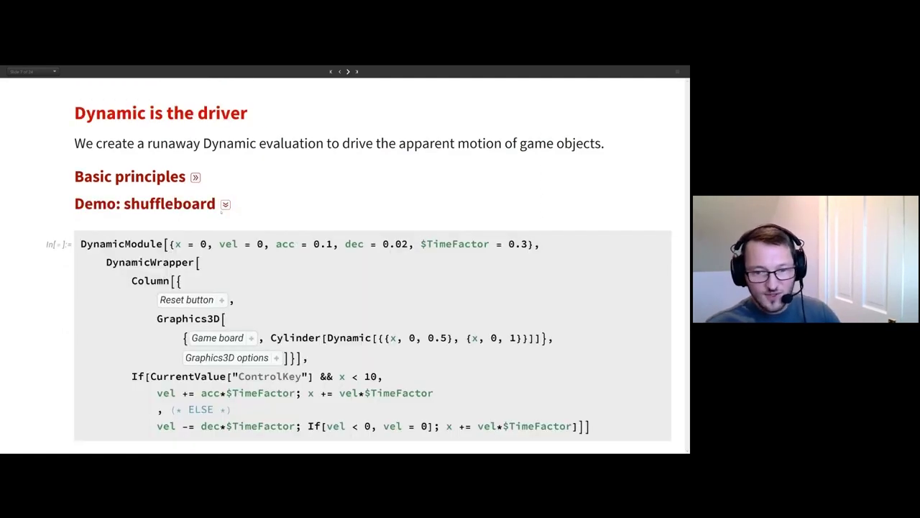
{"action": "left_click", "coordinate": [293, 279]}
{"action": "key", "text": "shift+Return"}
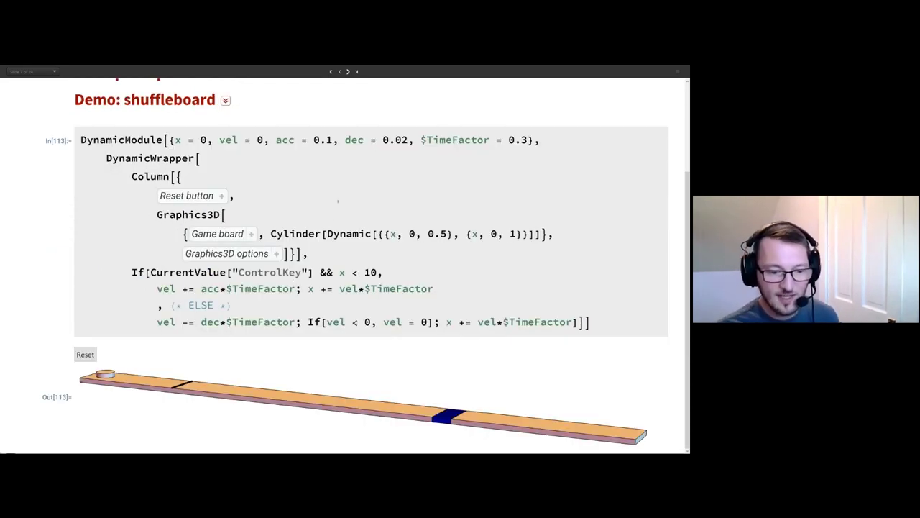
{"action": "key", "text": "ctrl"}
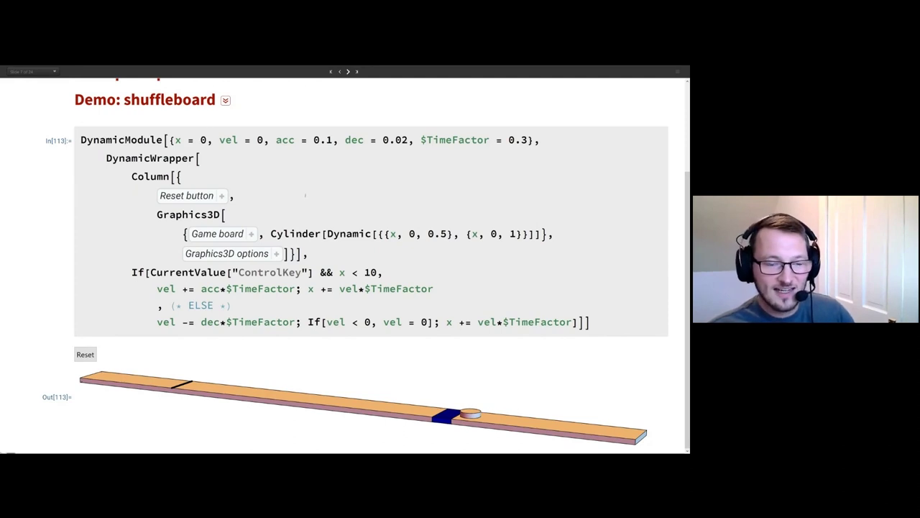
Highlight DynamicModule, DynamicWrapper, the If condition, cylinder position and $TimeFactor in the code.
{"action": "double_click", "coordinate": [121, 140]}
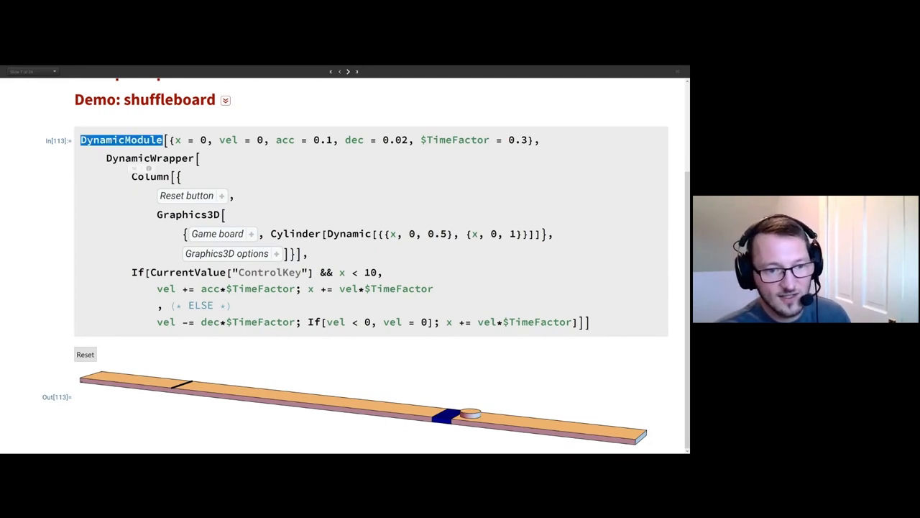
{"action": "double_click", "coordinate": [149, 158]}
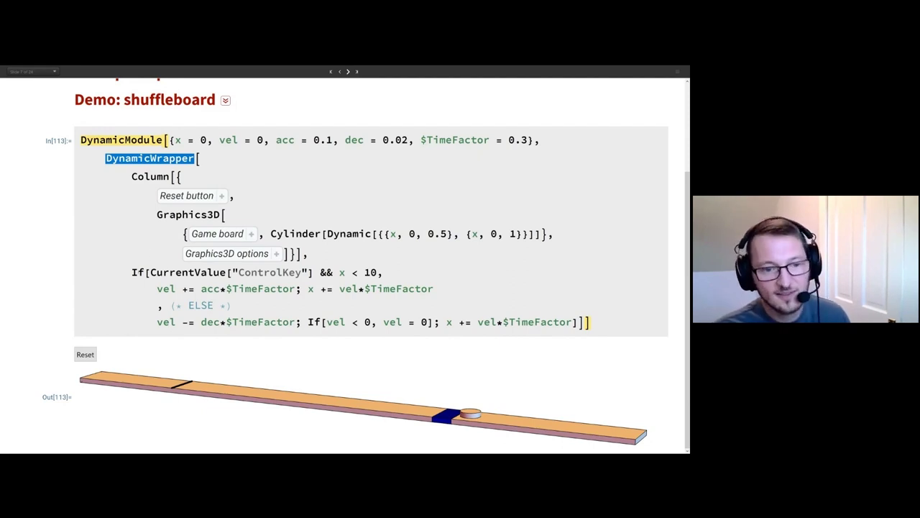
{"action": "double_click", "coordinate": [138, 272]}
{"action": "left_click", "coordinate": [138, 272]}
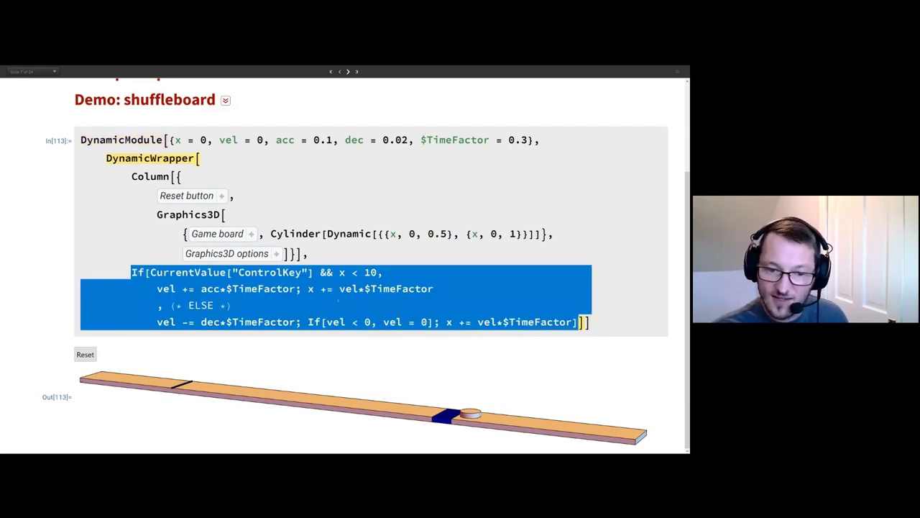
{"action": "left_click", "coordinate": [325, 289]}
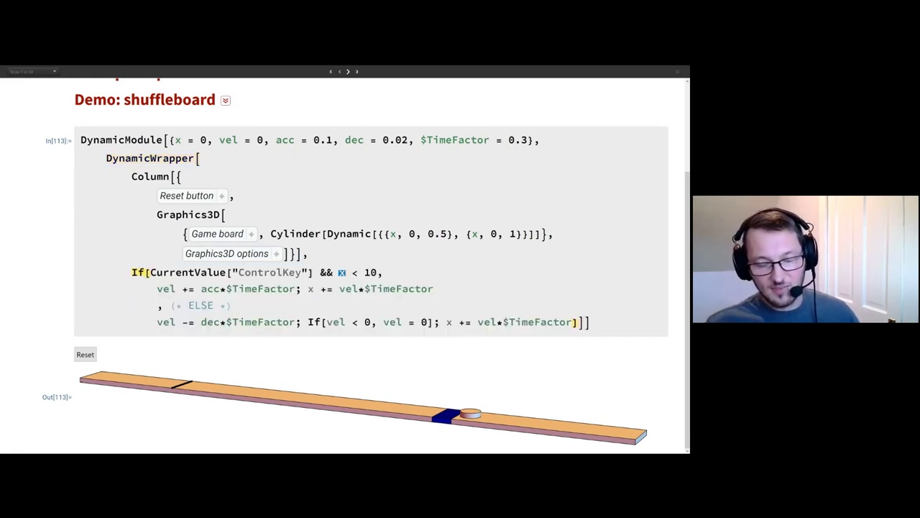
{"action": "double_click", "coordinate": [348, 233]}
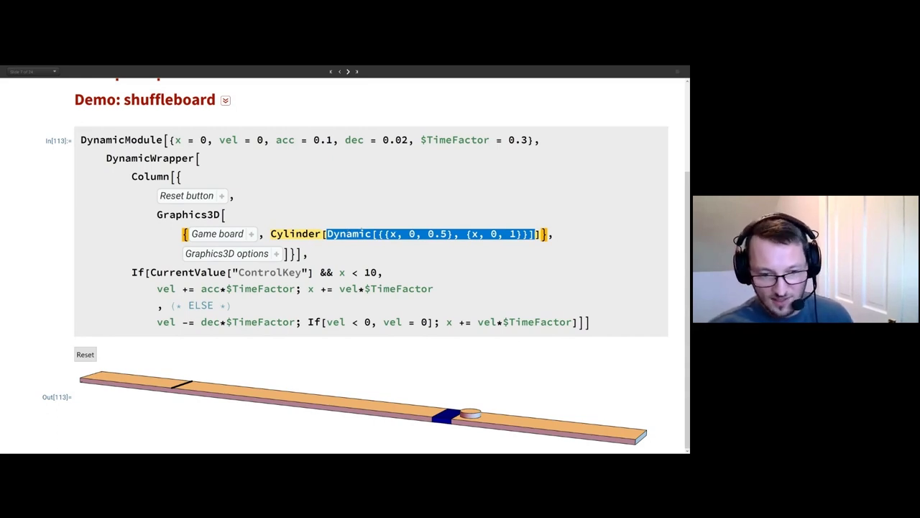
{"action": "double_click", "coordinate": [260, 288]}
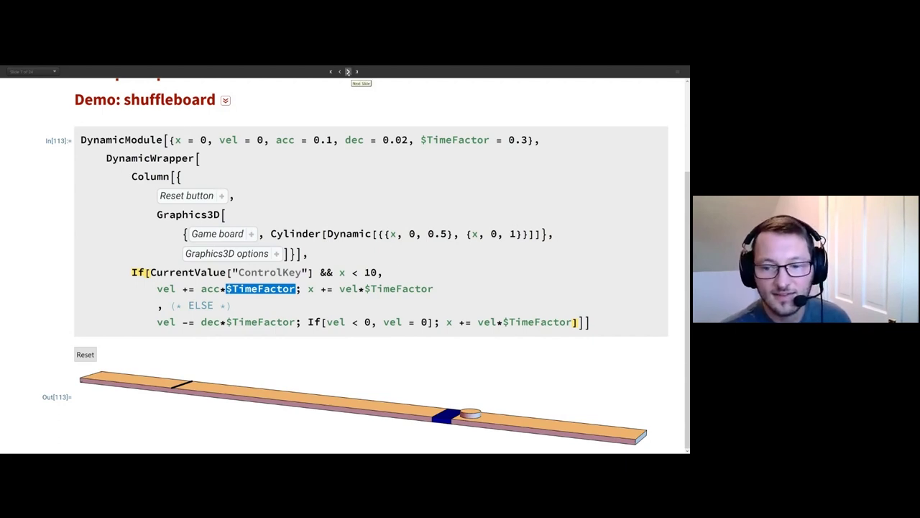
Advance to the camera ViewAngle slide and run its Demo code.
{"action": "left_click", "coordinate": [348, 71]}
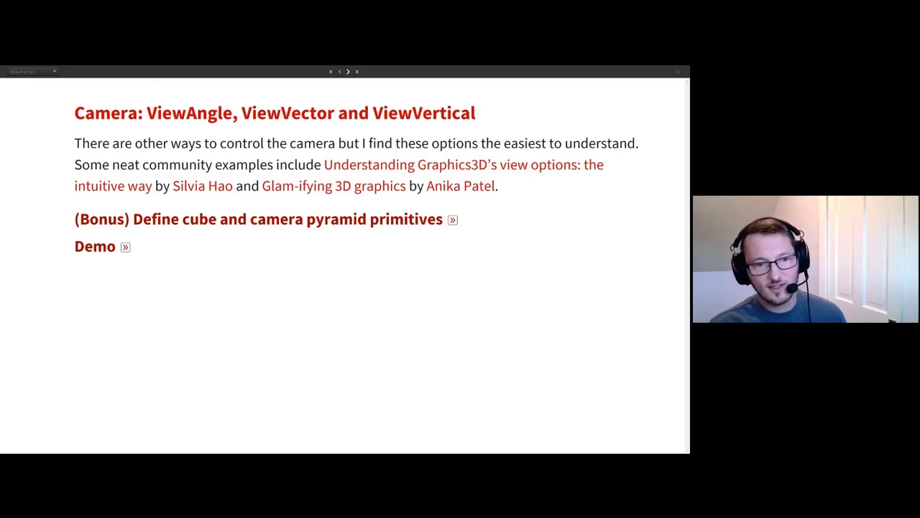
{"action": "left_click", "coordinate": [125, 247]}
{"action": "scroll", "coordinate": [361, 245], "scroll_direction": "down", "scroll_amount": 2}
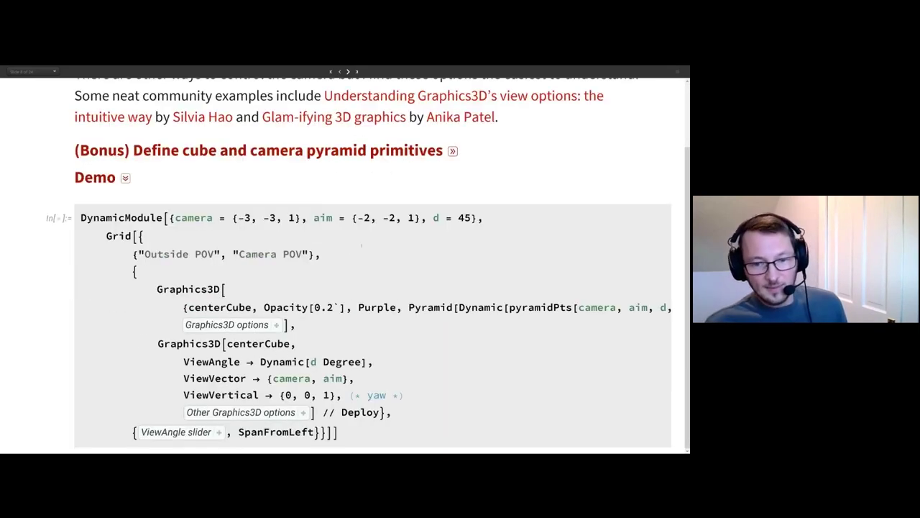
{"action": "key", "text": "shift+Return"}
{"action": "scroll", "coordinate": [503, 212], "scroll_direction": "down", "scroll_amount": 5}
{"action": "scroll", "coordinate": [503, 212], "scroll_direction": "down", "scroll_amount": 3}
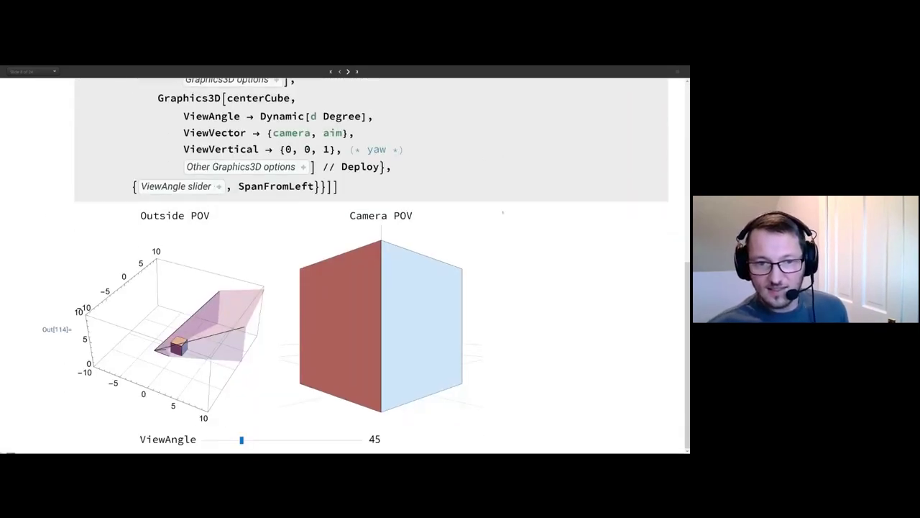
Highlight ViewVertical and ViewAngle in the code and set the view angle slider to about 55.
{"action": "left_click", "coordinate": [383, 166]}
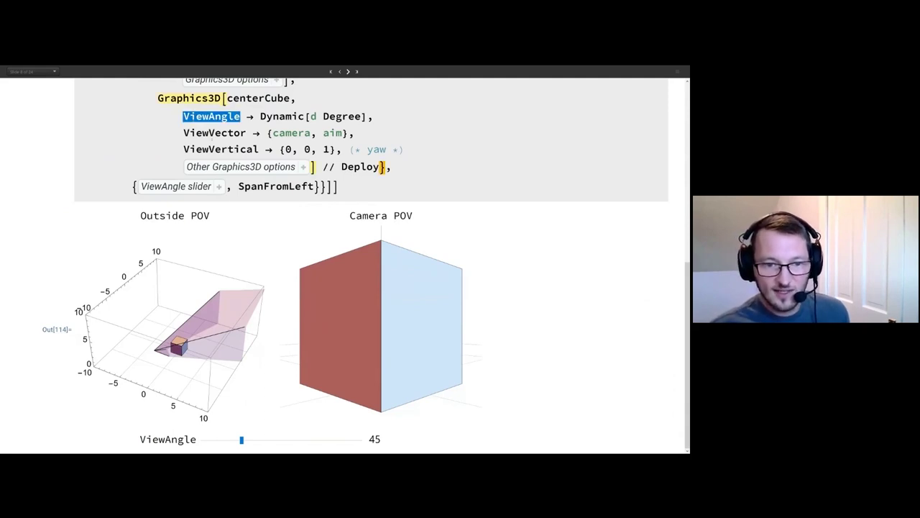
{"action": "double_click", "coordinate": [215, 149]}
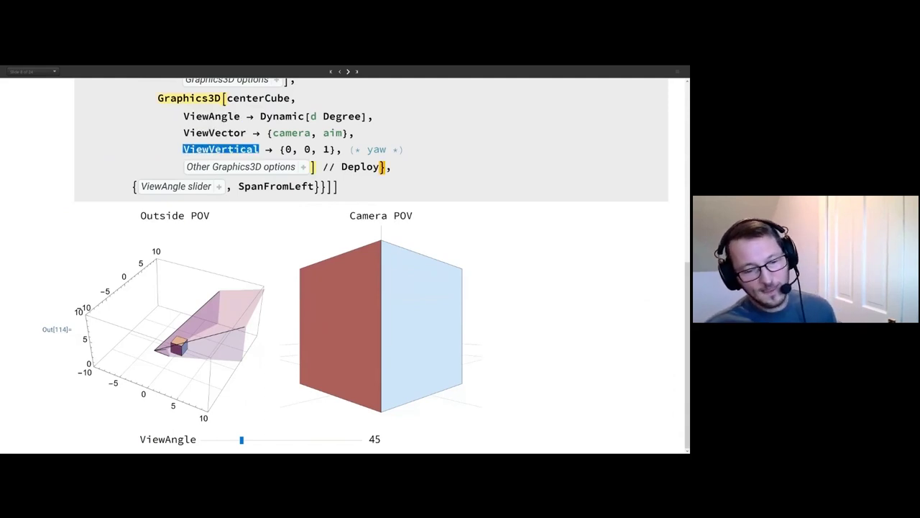
{"action": "left_click", "coordinate": [215, 149]}
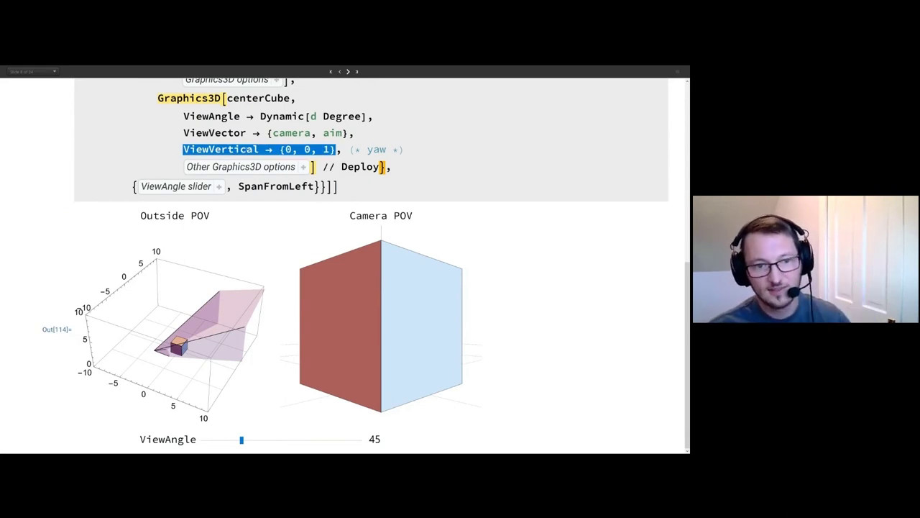
{"action": "double_click", "coordinate": [212, 116]}
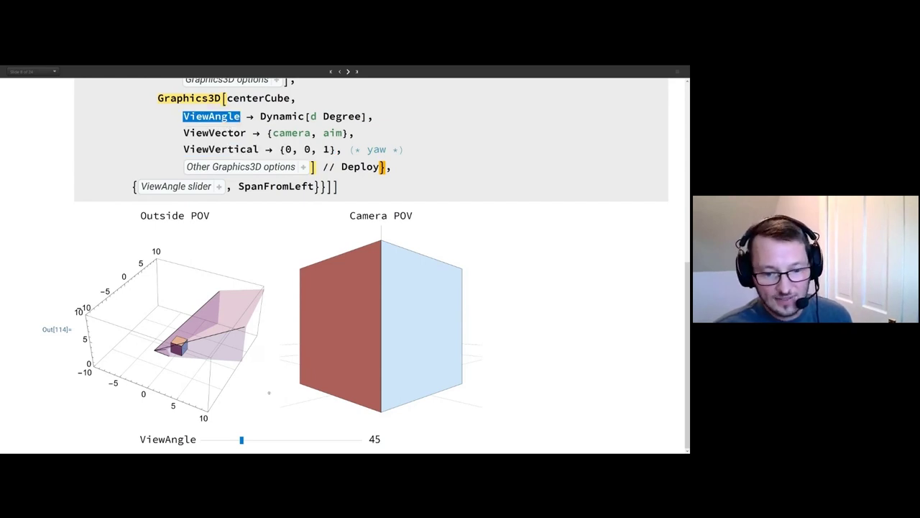
{"action": "left_click_drag", "start_coordinate": [242, 439], "coordinate": [279, 439]}
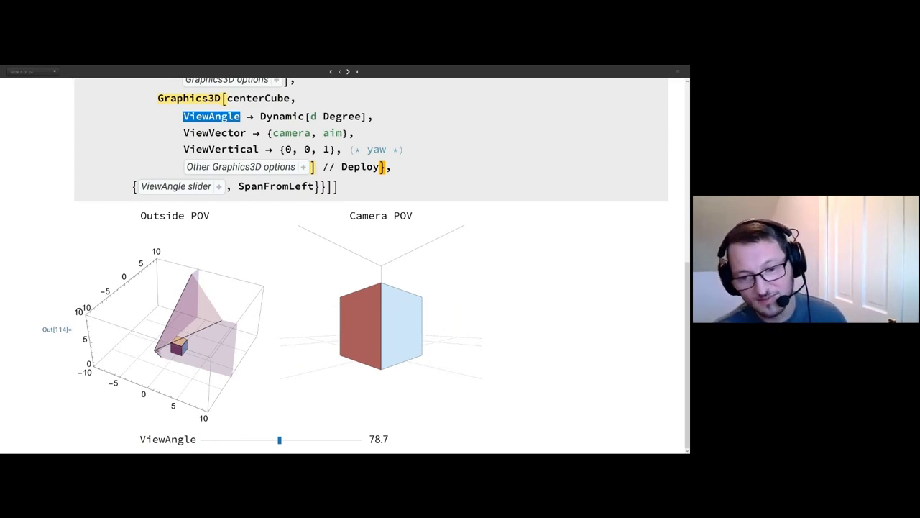
{"action": "mouse_move", "coordinate": [279, 440]}
{"action": "left_mouse_down"}
{"action": "mouse_move", "coordinate": [348, 431]}
{"action": "mouse_move", "coordinate": [252, 439]}
{"action": "left_mouse_up"}
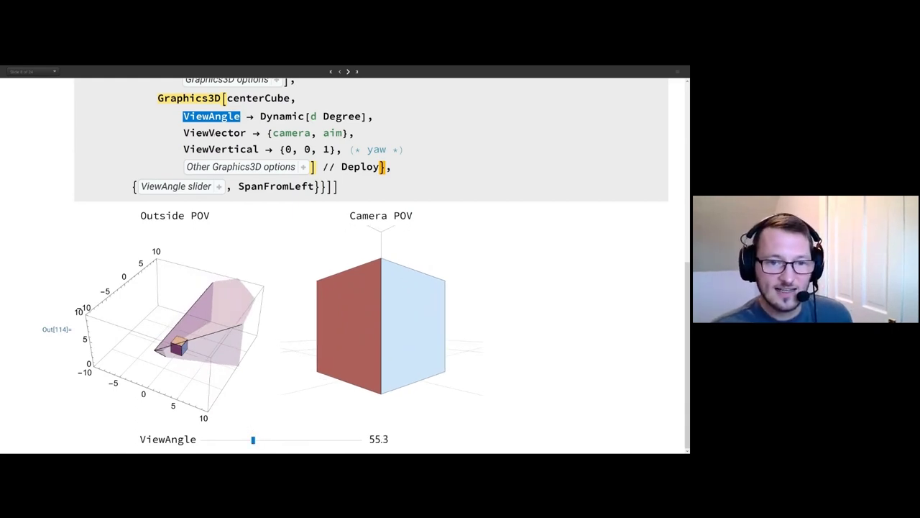
Highlight ViewVector, the camera-and-aim list and the aim variable in the code.
{"action": "double_click", "coordinate": [214, 132]}
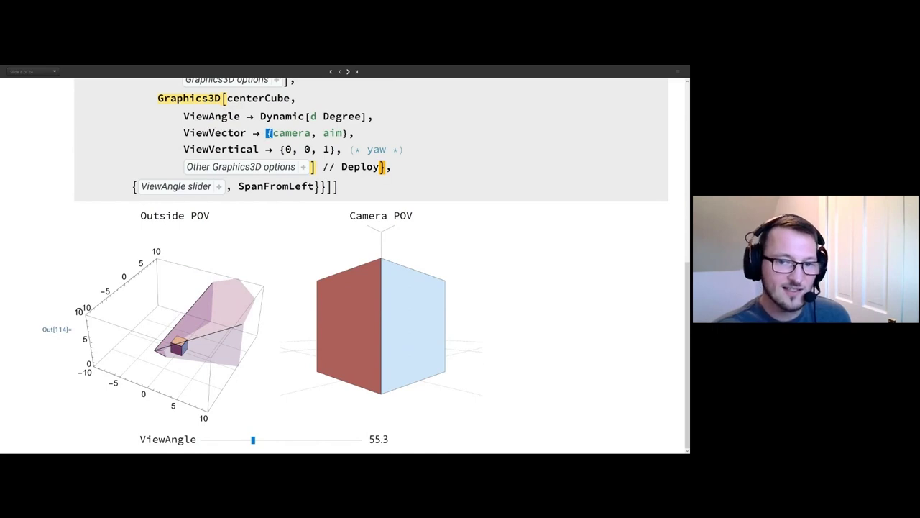
{"action": "double_click", "coordinate": [269, 133]}
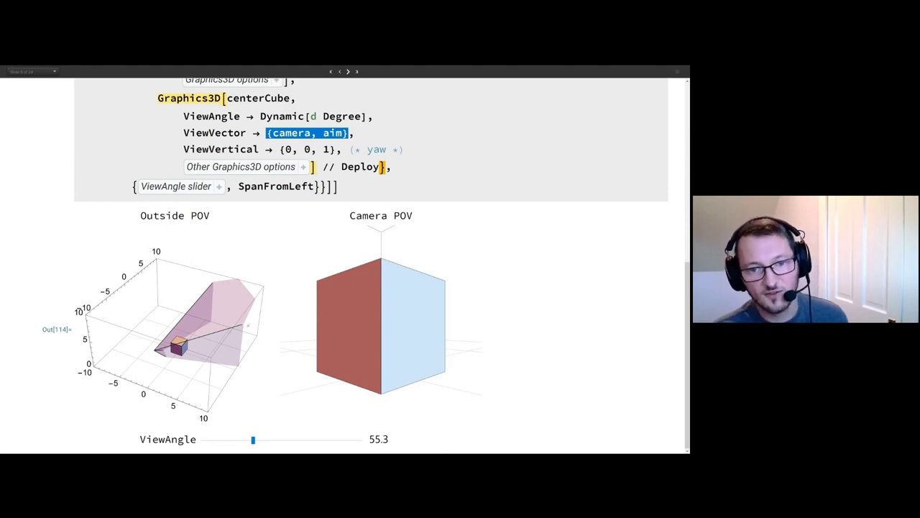
{"action": "double_click", "coordinate": [331, 133]}
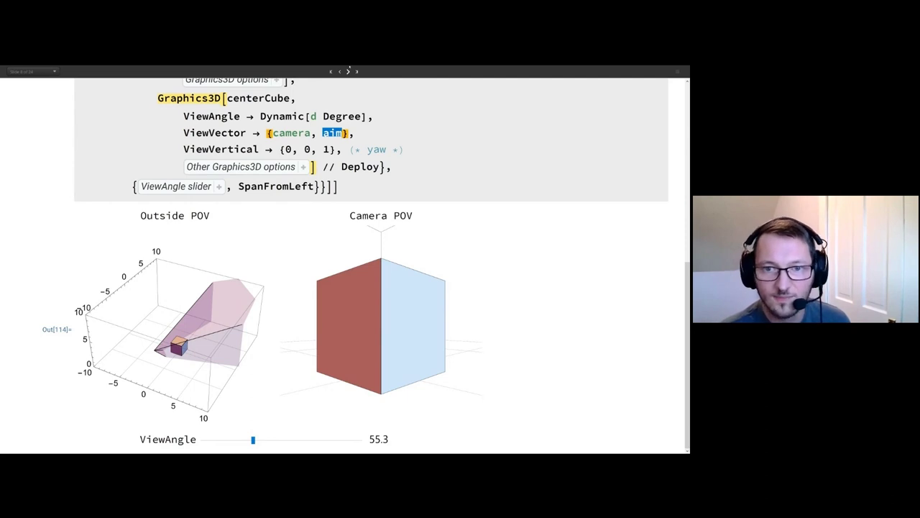
Open the Two movement vectors section on Camera: move, view the sideways-vector diagram, then collapse it.
{"action": "left_click", "coordinate": [348, 71]}
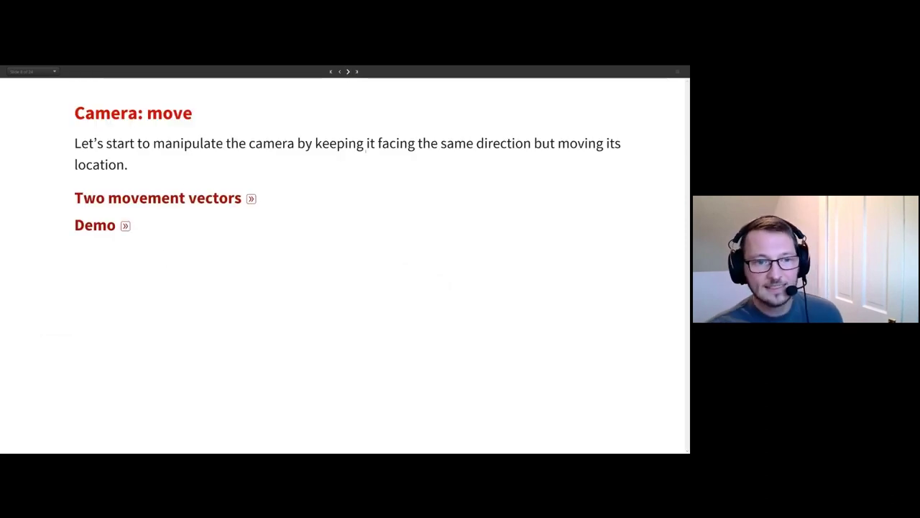
{"action": "left_click", "coordinate": [348, 71]}
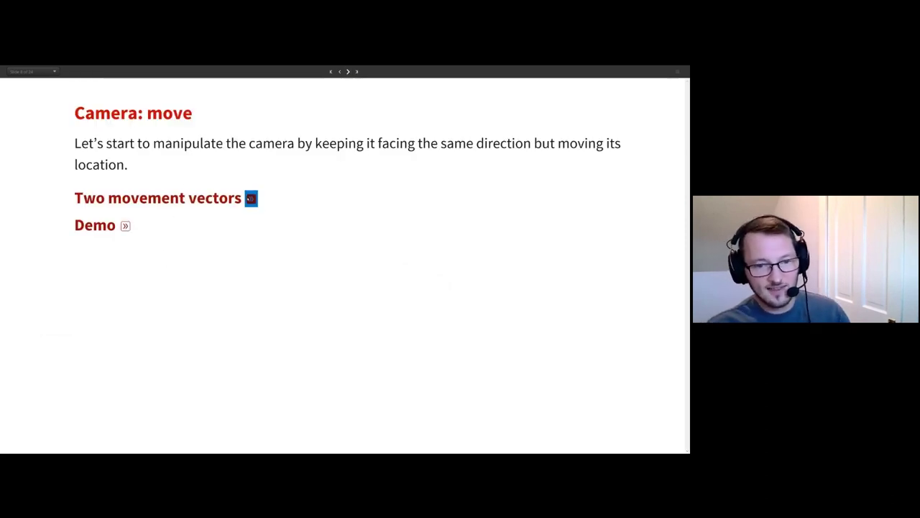
{"action": "left_click", "coordinate": [348, 71]}
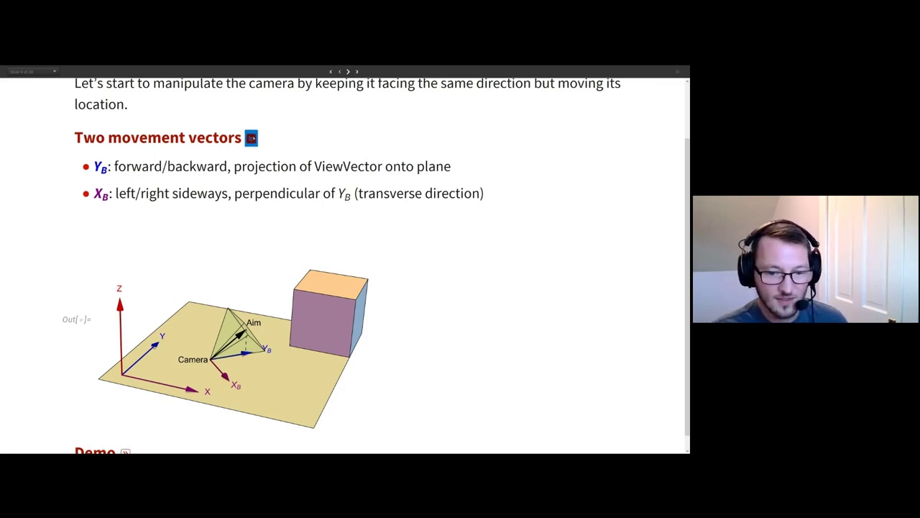
{"action": "left_click", "coordinate": [251, 137]}
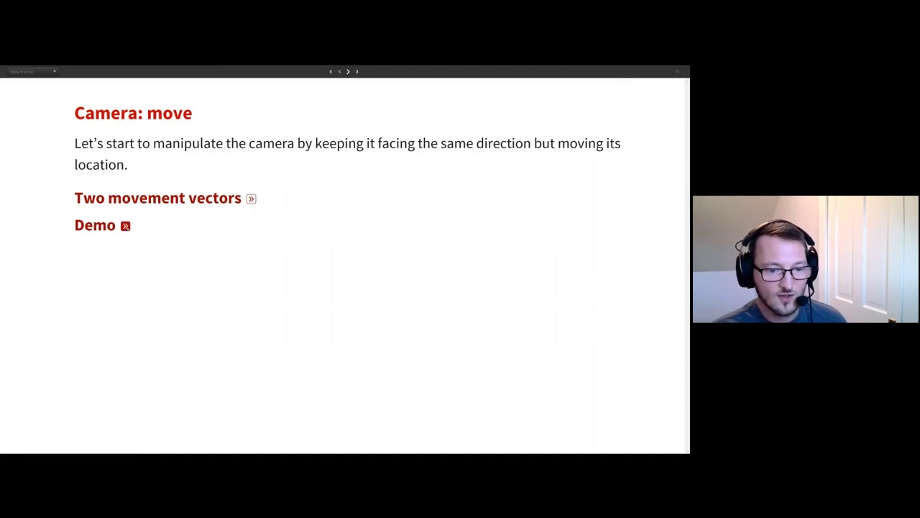
Expand the camera movement Demo and highlight its unit view vector, fmv and tmv lines.
{"action": "left_click", "coordinate": [125, 225]}
{"action": "scroll", "coordinate": [125, 225], "scroll_direction": "down", "scroll_amount": 1}
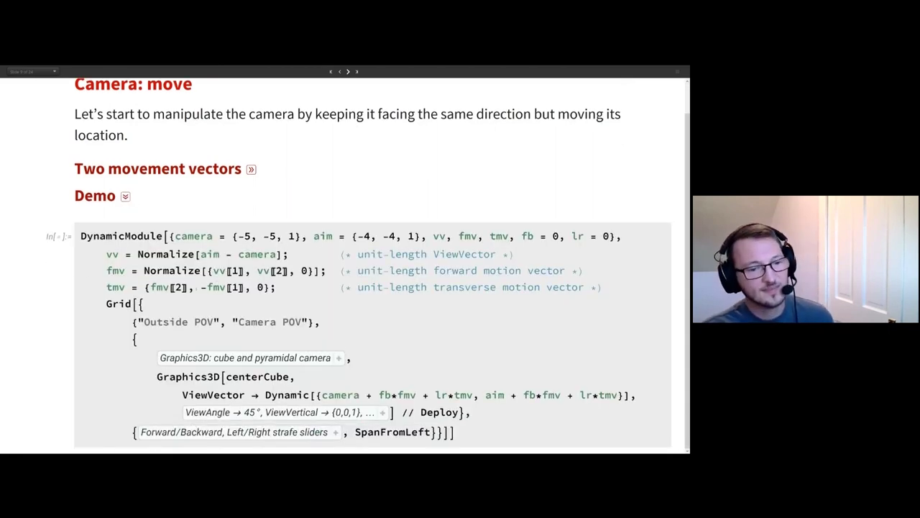
{"action": "triple_click", "coordinate": [112, 253]}
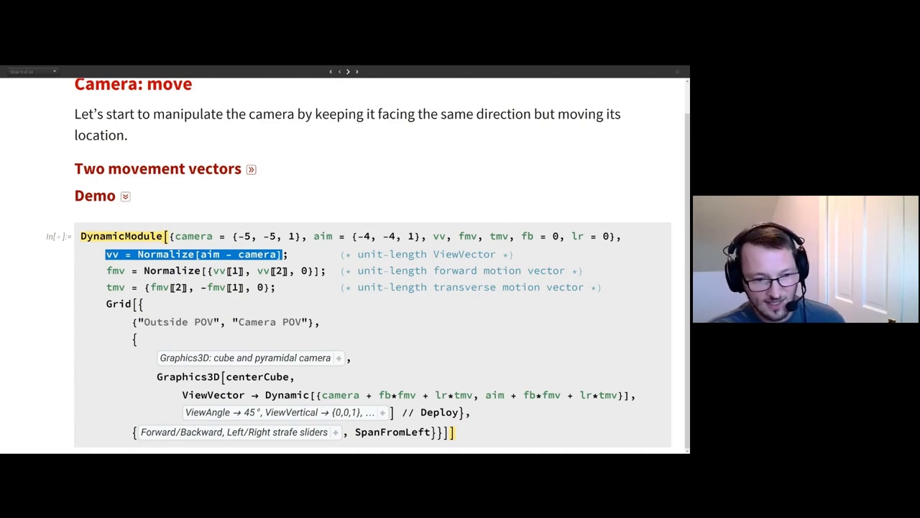
{"action": "left_click", "coordinate": [112, 271]}
{"action": "double_click", "coordinate": [115, 270]}
{"action": "double_click", "coordinate": [115, 287]}
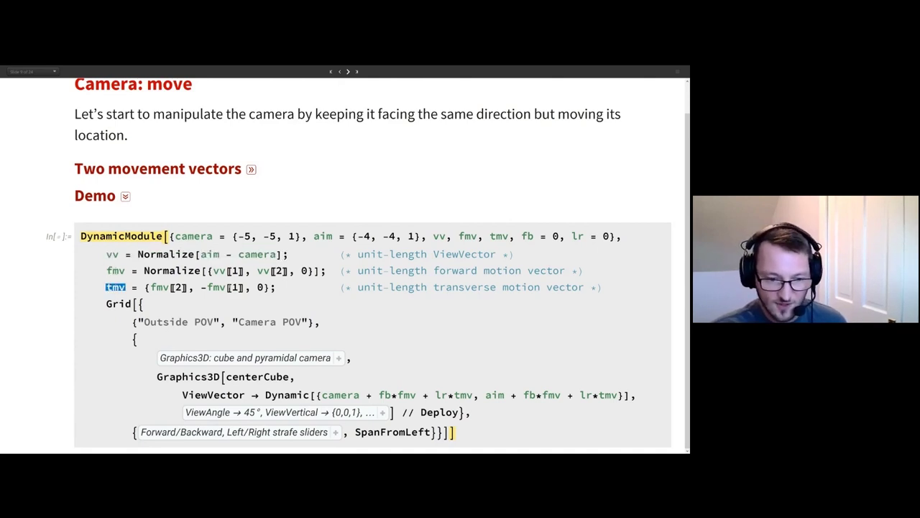
Run the camera movement demo, strafe the camera right, then advance to 'Camera: look around'.
{"action": "left_click", "coordinate": [420, 325]}
{"action": "double_click", "coordinate": [286, 395]}
{"action": "key", "text": "ctrl+period"}
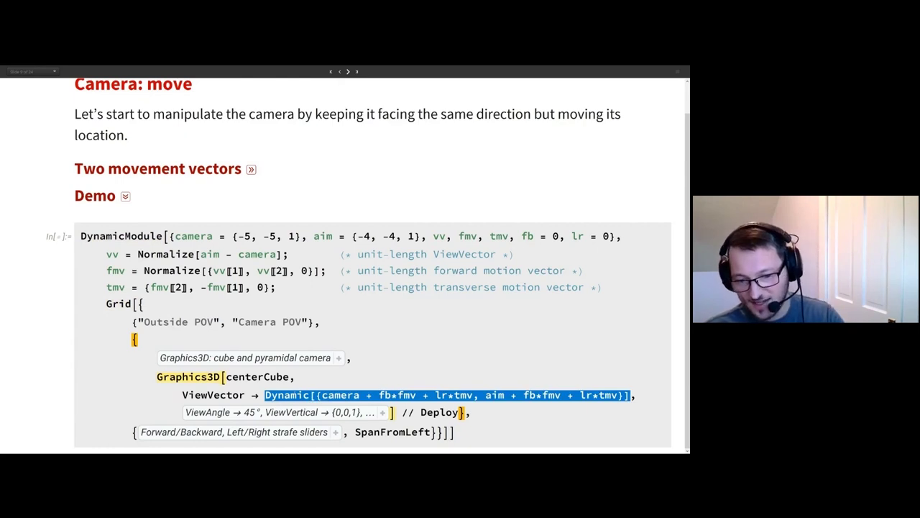
{"action": "key", "text": "shift+Return"}
{"action": "scroll", "coordinate": [361, 323], "scroll_direction": "down", "scroll_amount": 3}
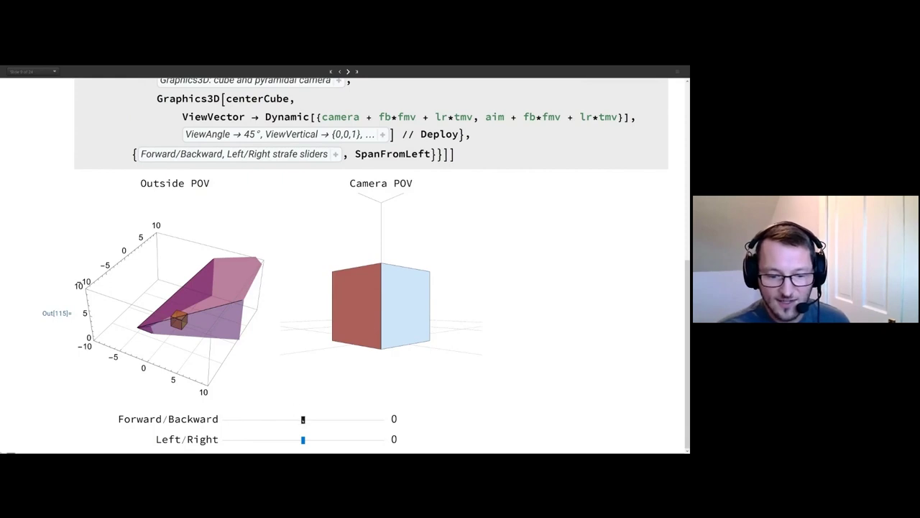
{"action": "mouse_move", "coordinate": [302, 439]}
{"action": "left_mouse_down"}
{"action": "mouse_move", "coordinate": [330, 439]}
{"action": "mouse_move", "coordinate": [285, 439]}
{"action": "mouse_move", "coordinate": [301, 439]}
{"action": "mouse_move", "coordinate": [302, 418]}
{"action": "mouse_move", "coordinate": [328, 418]}
{"action": "mouse_move", "coordinate": [286, 418]}
{"action": "mouse_move", "coordinate": [328, 418]}
{"action": "mouse_move", "coordinate": [302, 418]}
{"action": "left_mouse_up"}
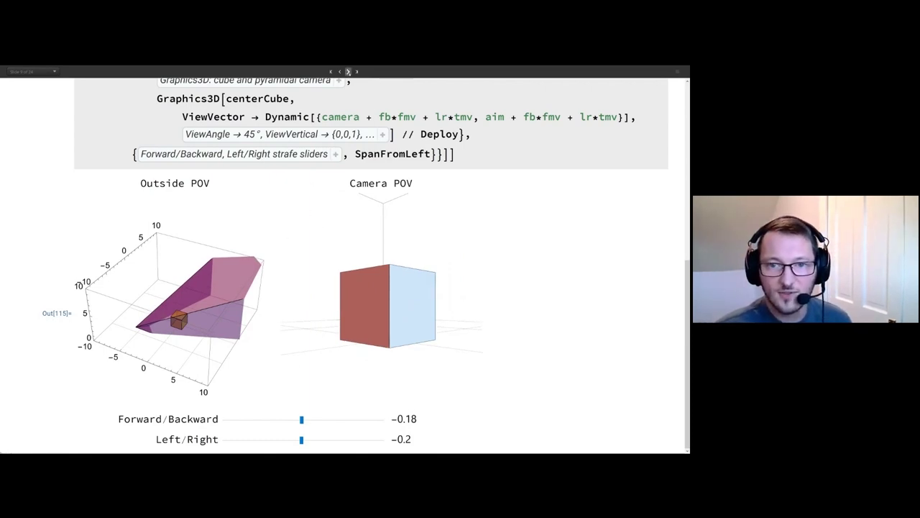
{"action": "left_click", "coordinate": [348, 71]}
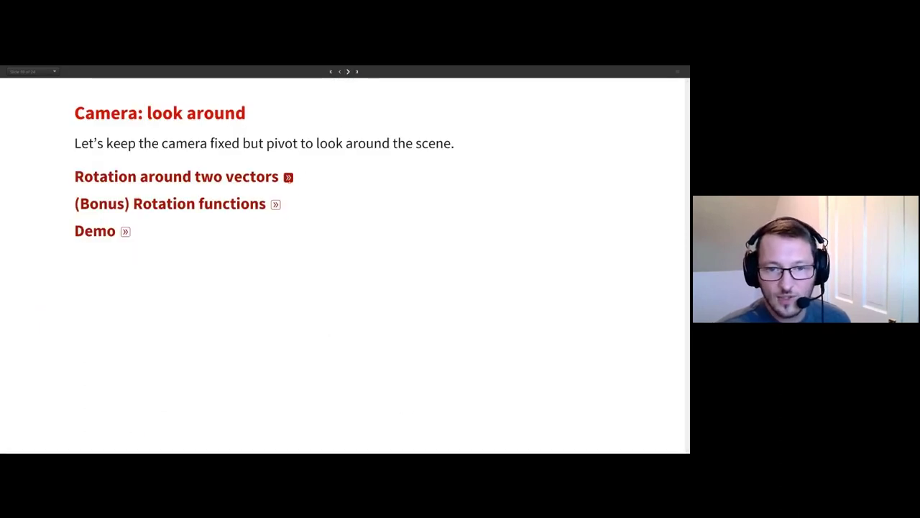
Briefly show the 'Rotation around two vectors' diagram, fold it, and expand the look-around Demo code.
{"action": "left_click", "coordinate": [288, 177]}
{"action": "scroll", "coordinate": [288, 177], "scroll_direction": "down", "scroll_amount": 2}
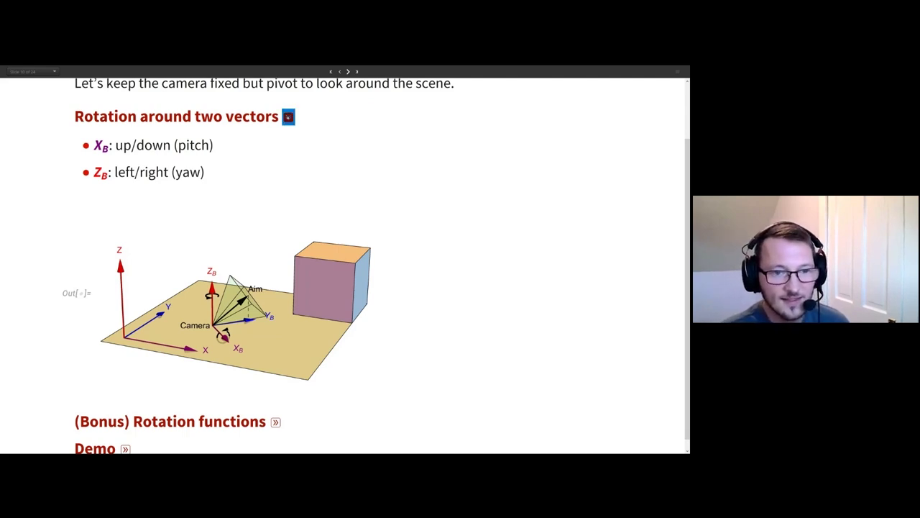
{"action": "left_click", "coordinate": [289, 116]}
{"action": "left_click", "coordinate": [125, 231]}
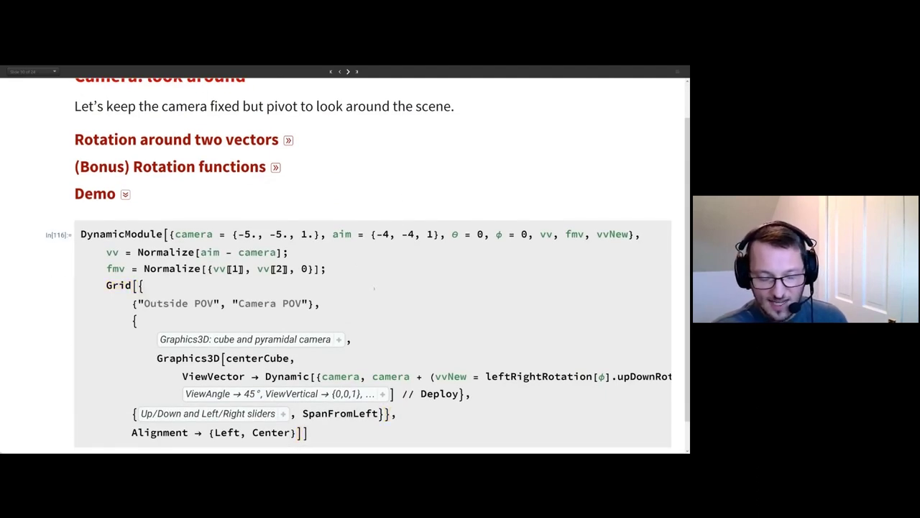
Turn the demo camera with the Up/Down and Left/Right sliders, then advance to User input.
{"action": "scroll", "coordinate": [374, 288], "scroll_direction": "down", "scroll_amount": 5}
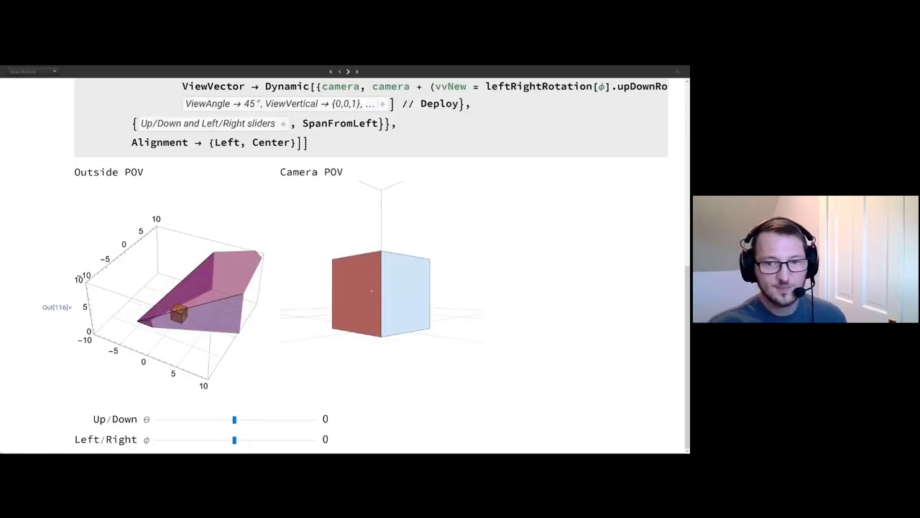
{"action": "double_click", "coordinate": [390, 86]}
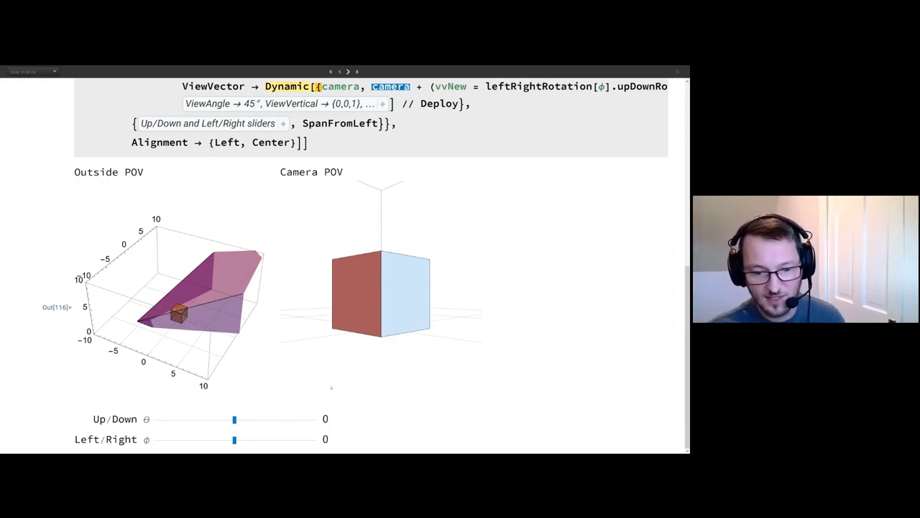
{"action": "mouse_move", "coordinate": [234, 439]}
{"action": "left_mouse_down"}
{"action": "mouse_move", "coordinate": [220, 440]}
{"action": "mouse_move", "coordinate": [237, 445]}
{"action": "mouse_move", "coordinate": [234, 419]}
{"action": "mouse_move", "coordinate": [253, 419]}
{"action": "mouse_move", "coordinate": [236, 419]}
{"action": "mouse_move", "coordinate": [245, 419]}
{"action": "left_mouse_up"}
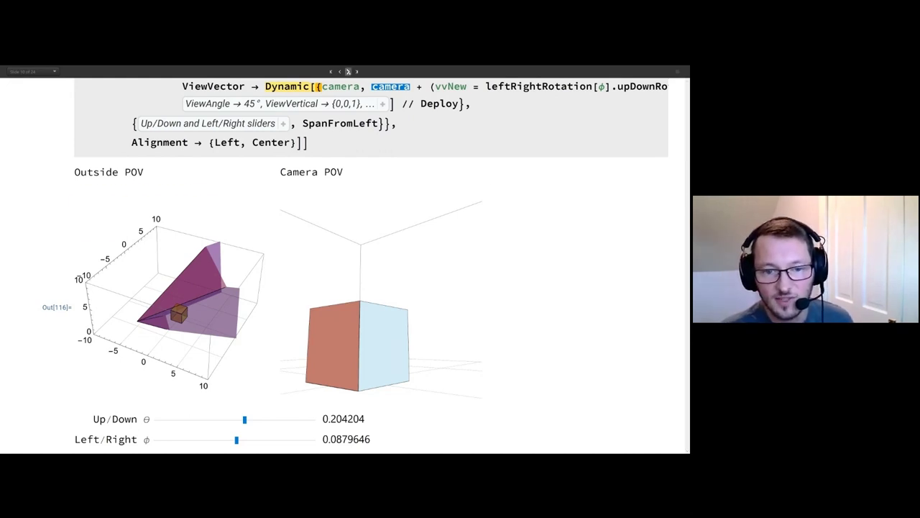
{"action": "left_click", "coordinate": [348, 72]}
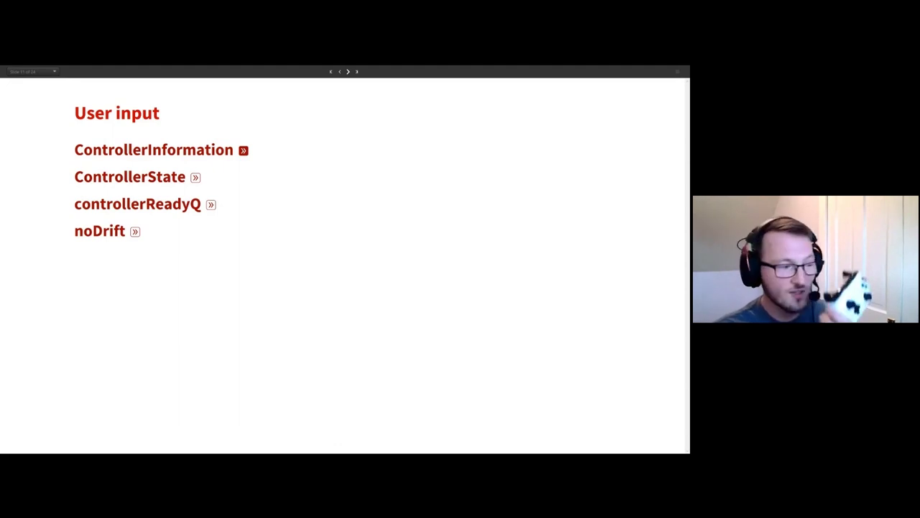
Evaluate ControllerInformation[] and expand the Xbox 360 controller's live Raw Controls readings.
{"action": "left_click", "coordinate": [243, 150]}
{"action": "key", "text": "shift+Return"}
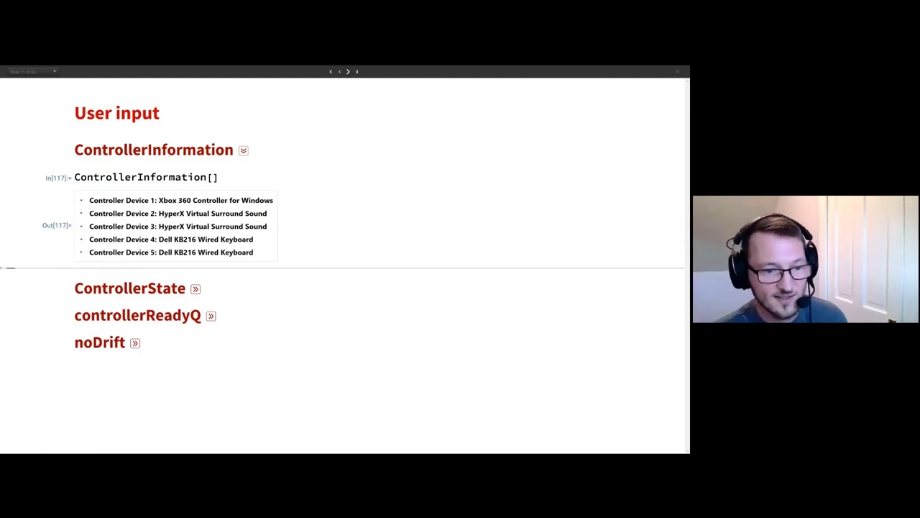
{"action": "left_click", "coordinate": [81, 201]}
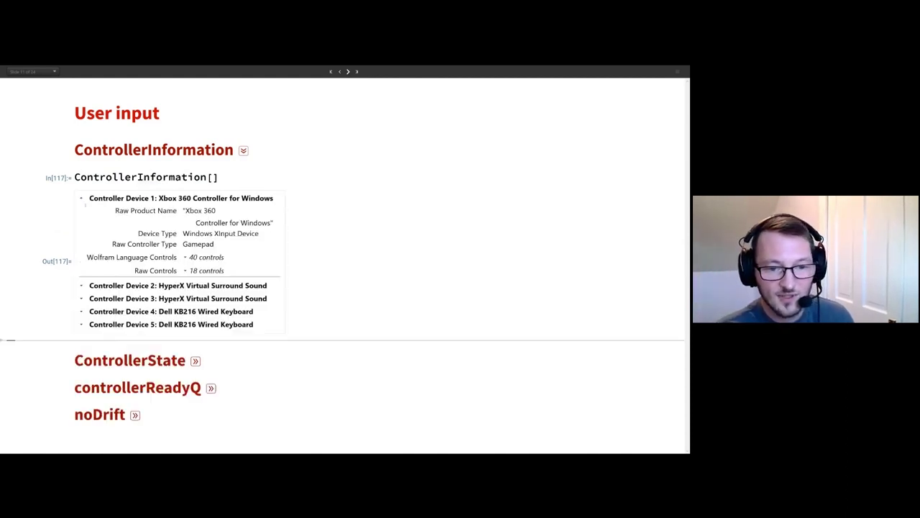
{"action": "left_click", "coordinate": [184, 270]}
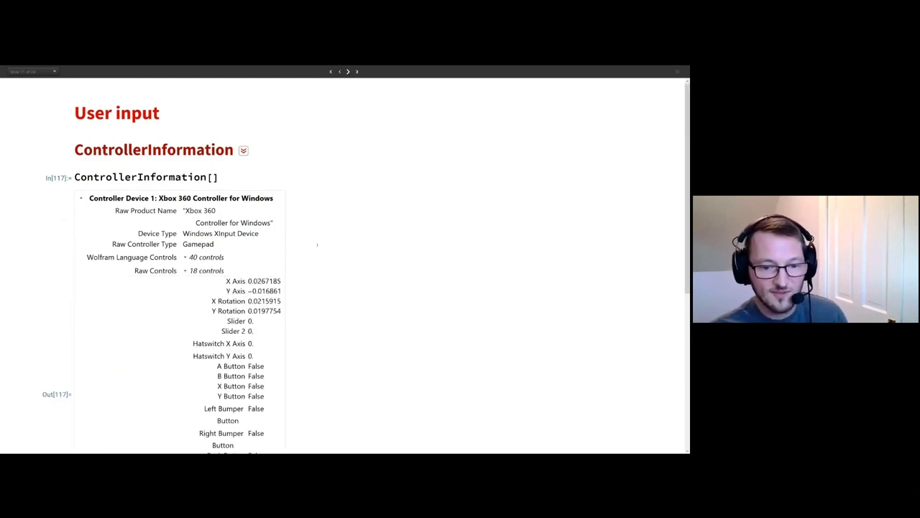
{"action": "scroll", "coordinate": [328, 238], "scroll_direction": "down", "scroll_amount": 2}
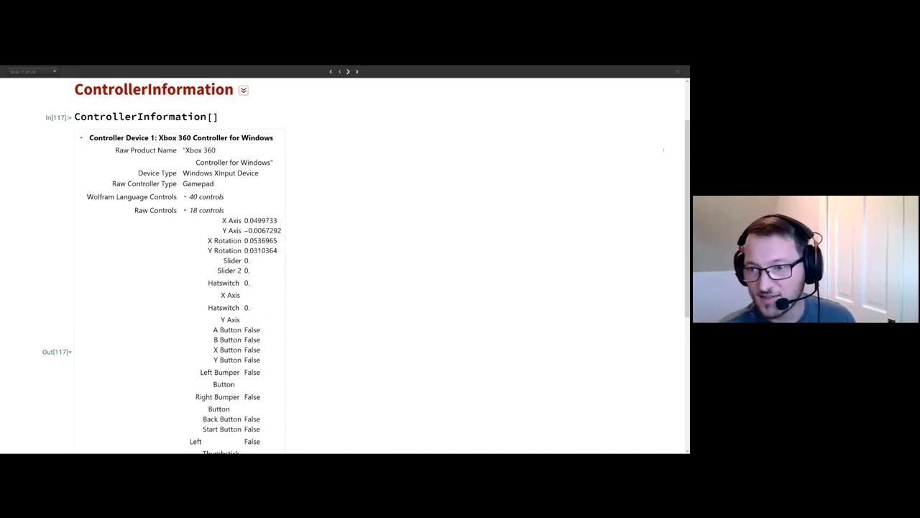
Fold the controller information and run the live ControllerState readout.
{"action": "double_click", "coordinate": [672, 135]}
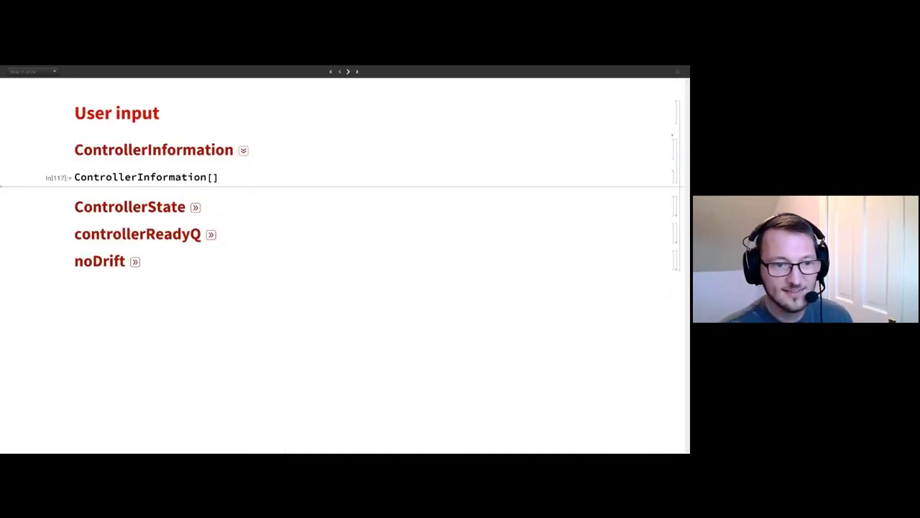
{"action": "left_click", "coordinate": [195, 207]}
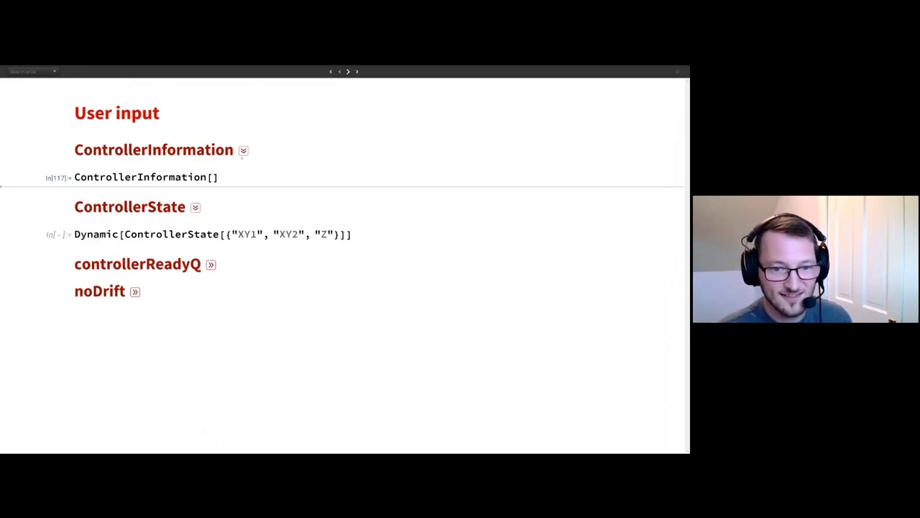
{"action": "left_click", "coordinate": [243, 150]}
{"action": "key", "text": "shift+Return"}
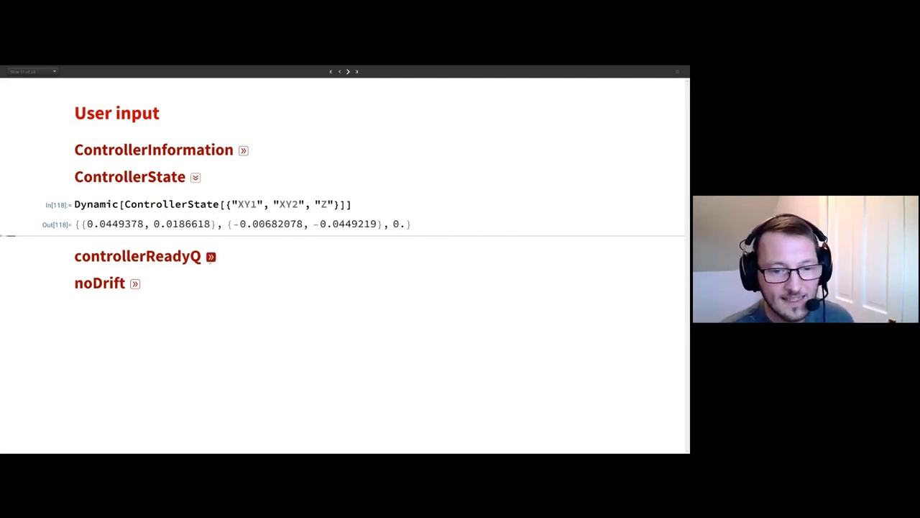
Review controllerReadyQ, run the drift-filtered noDrift readout, and advance to the camera control slide.
{"action": "left_click", "coordinate": [211, 256]}
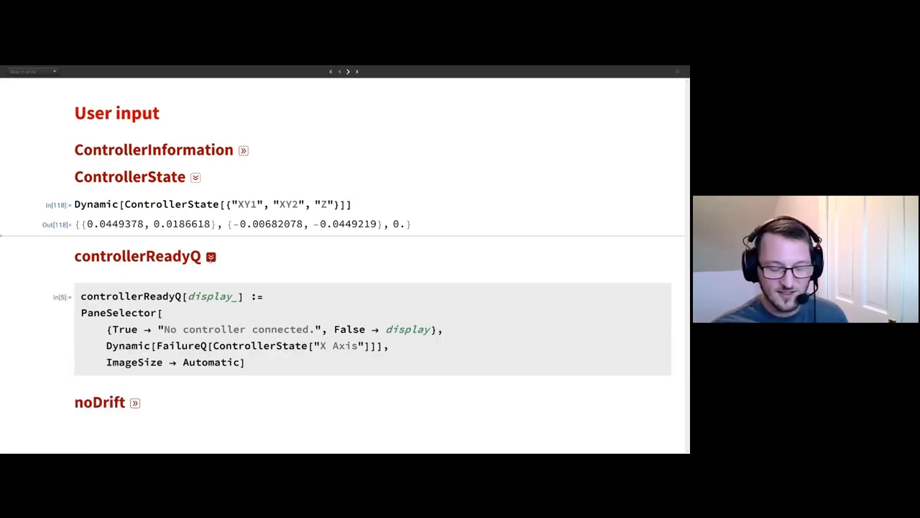
{"action": "double_click", "coordinate": [154, 346]}
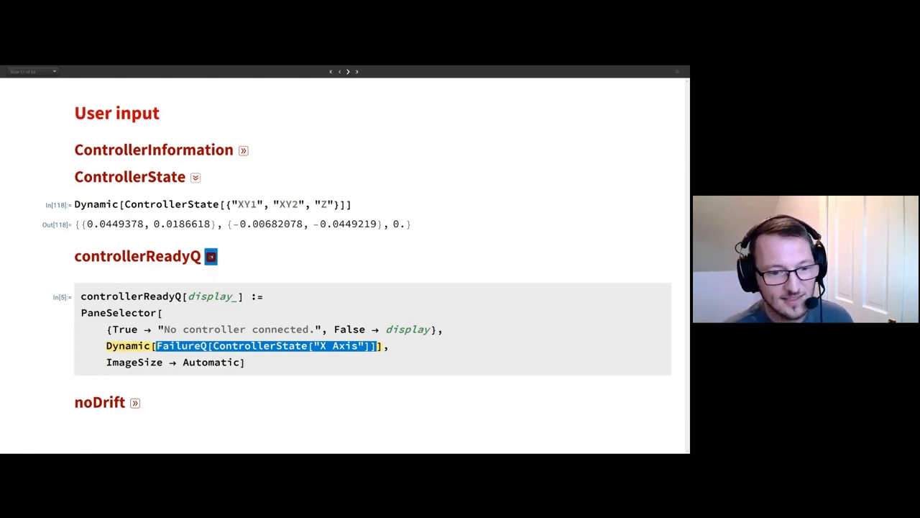
{"action": "left_click", "coordinate": [211, 256]}
{"action": "left_click", "coordinate": [134, 284]}
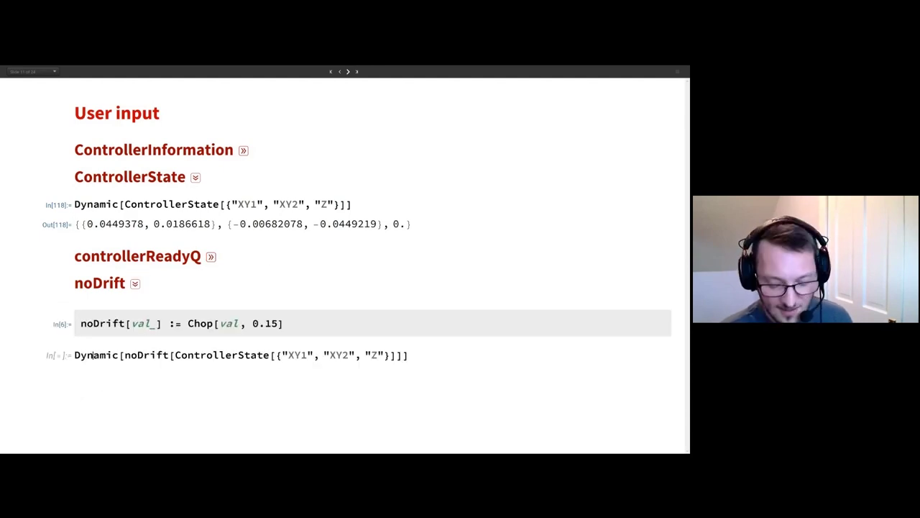
{"action": "key", "text": "shift+Return"}
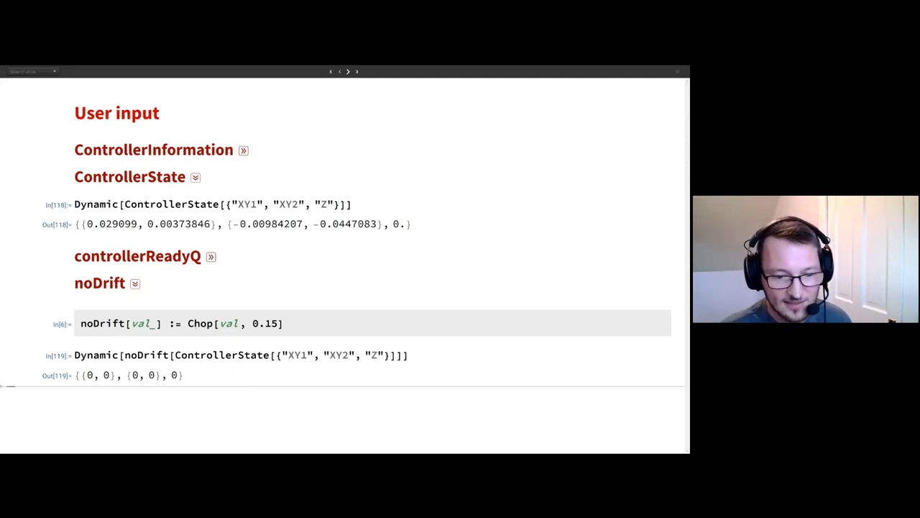
{"action": "double_click", "coordinate": [200, 323]}
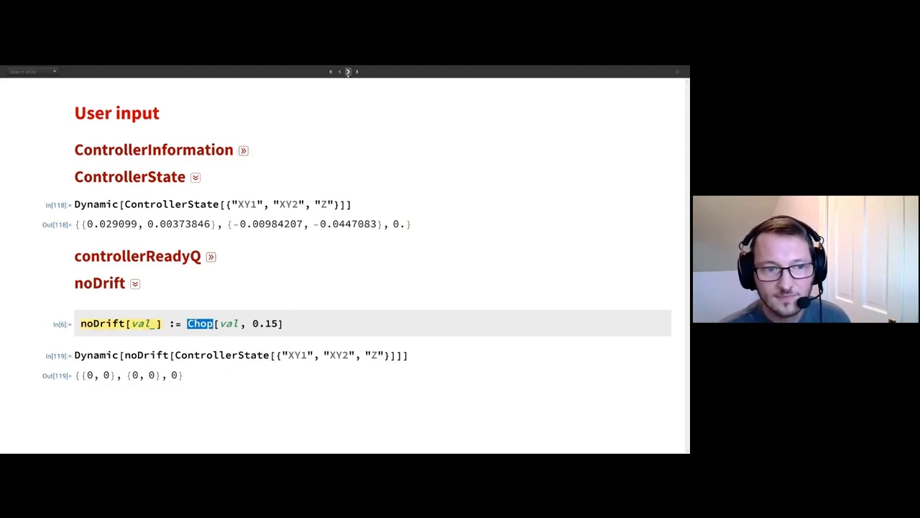
{"action": "left_click", "coordinate": [348, 72]}
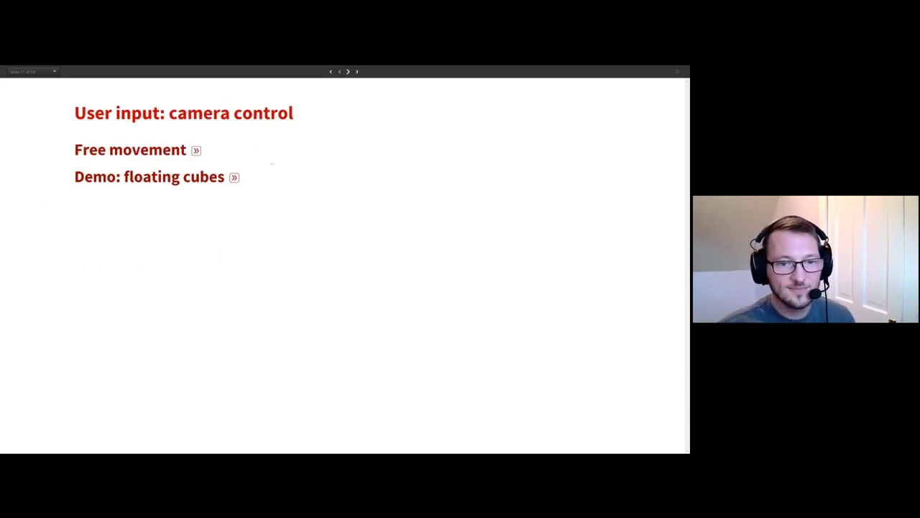
Expand freeMovement and highlight ControllerState, noDrift[controls] and the vv, fmv, tmv lines.
{"action": "left_click", "coordinate": [196, 150]}
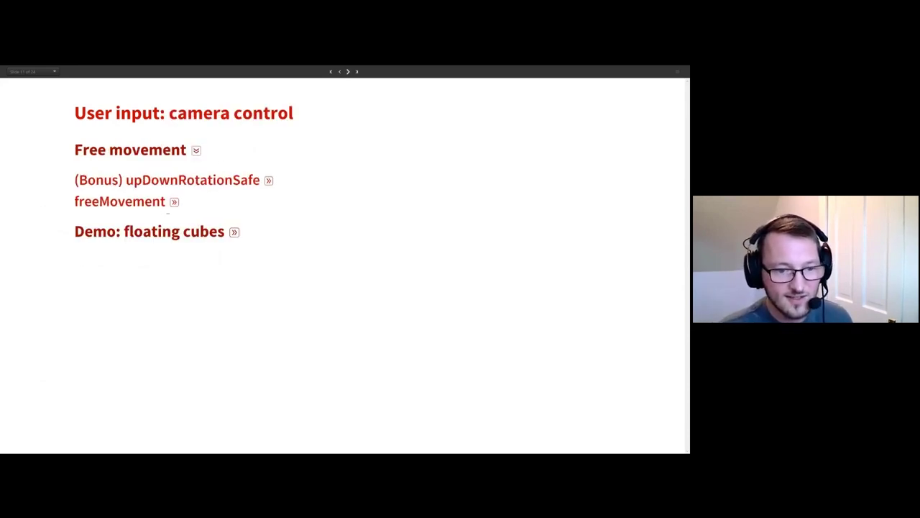
{"action": "left_click", "coordinate": [174, 202]}
{"action": "scroll", "coordinate": [359, 266], "scroll_direction": "down", "scroll_amount": 4}
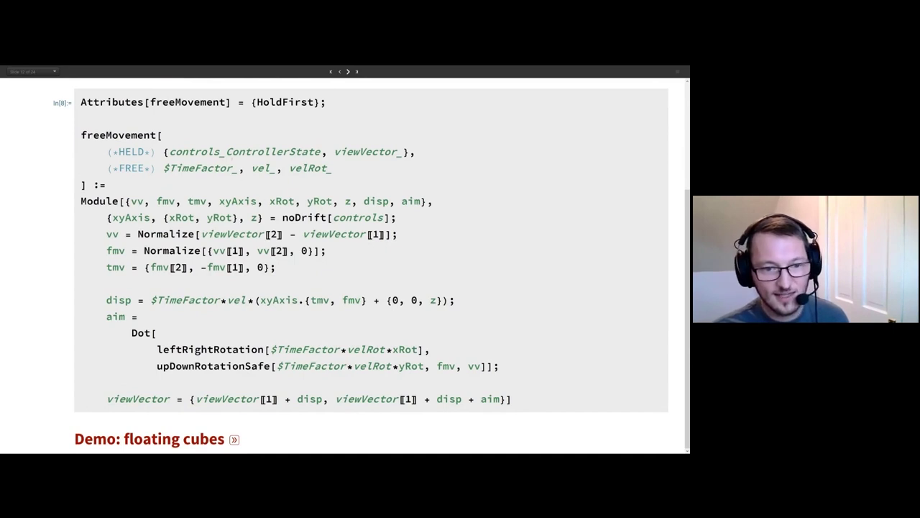
{"action": "double_click", "coordinate": [231, 153]}
{"action": "double_click", "coordinate": [330, 217]}
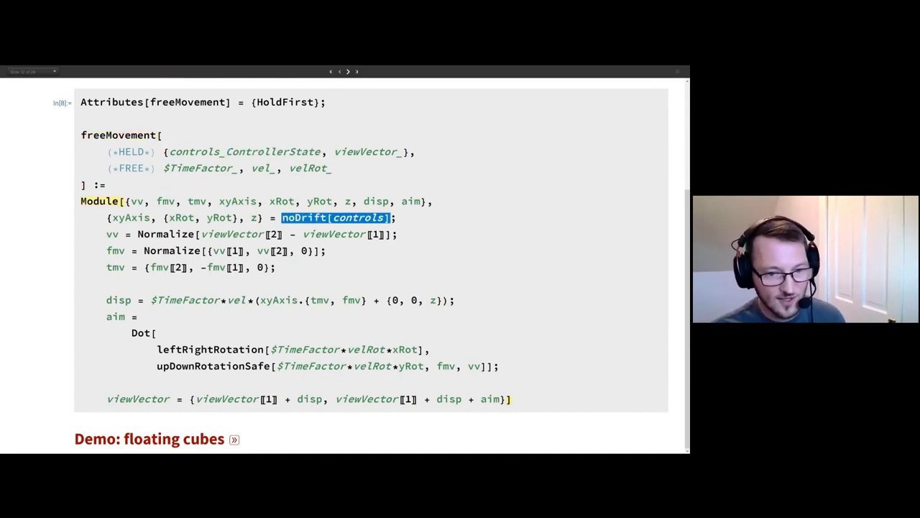
{"action": "left_click_drag", "start_coordinate": [106, 233], "coordinate": [106, 284]}
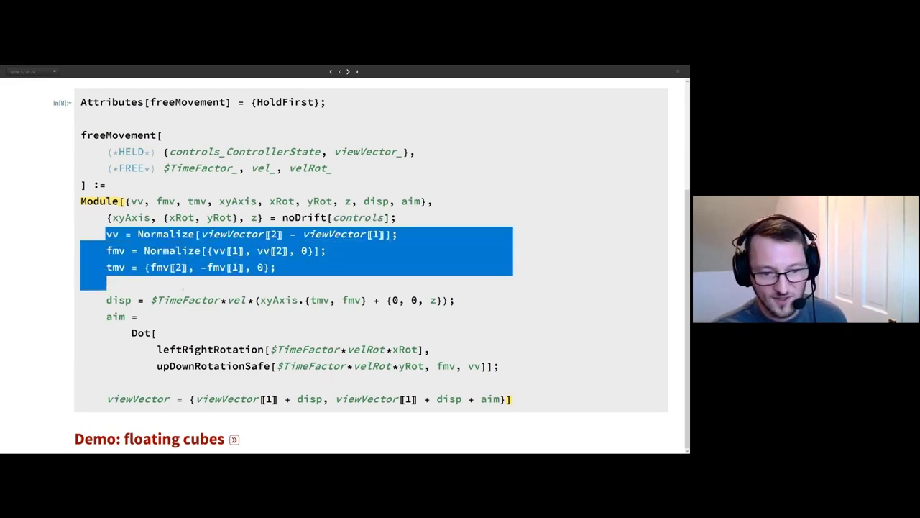
{"action": "left_click", "coordinate": [215, 300]}
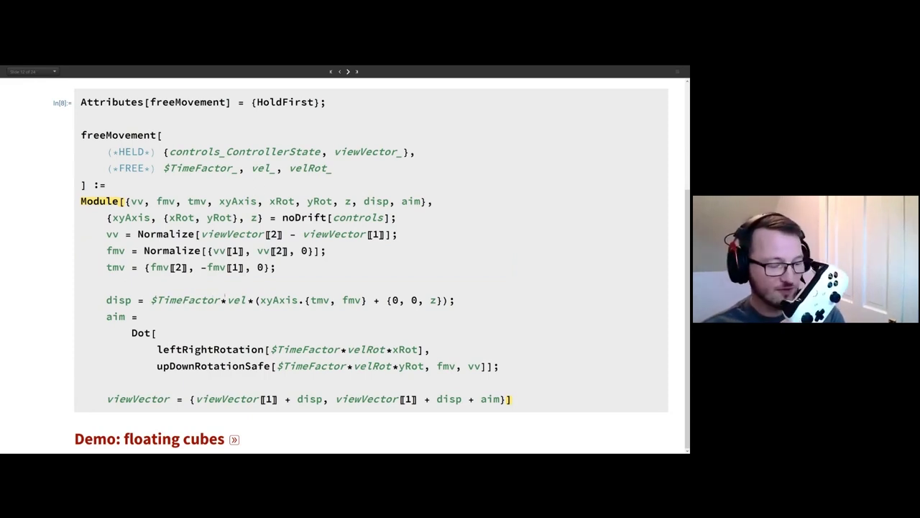
Highlight vel, $TimeFactor, disp and upDownRotationSafe in freeMovement, then fold its code.
{"action": "double_click", "coordinate": [237, 300]}
{"action": "left_click", "coordinate": [179, 313]}
{"action": "double_click", "coordinate": [178, 300]}
{"action": "double_click", "coordinate": [119, 300]}
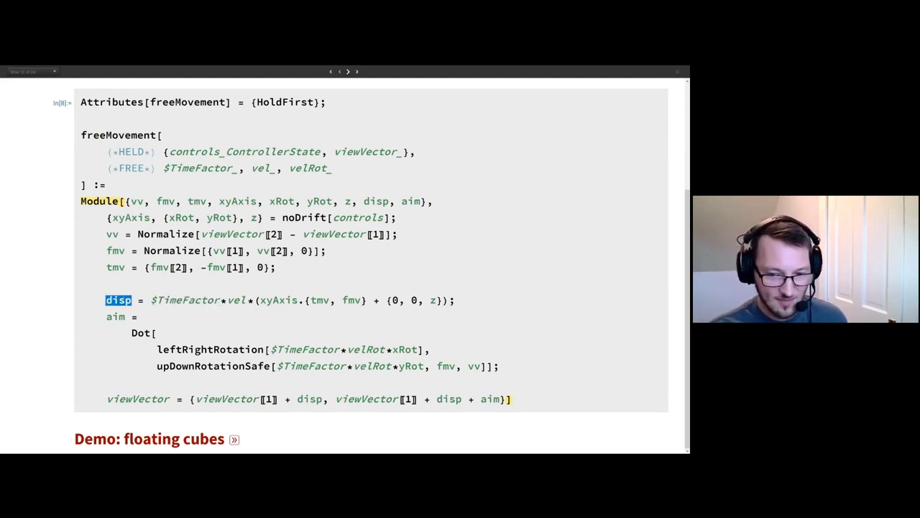
{"action": "double_click", "coordinate": [213, 366]}
{"action": "left_click", "coordinate": [213, 349]}
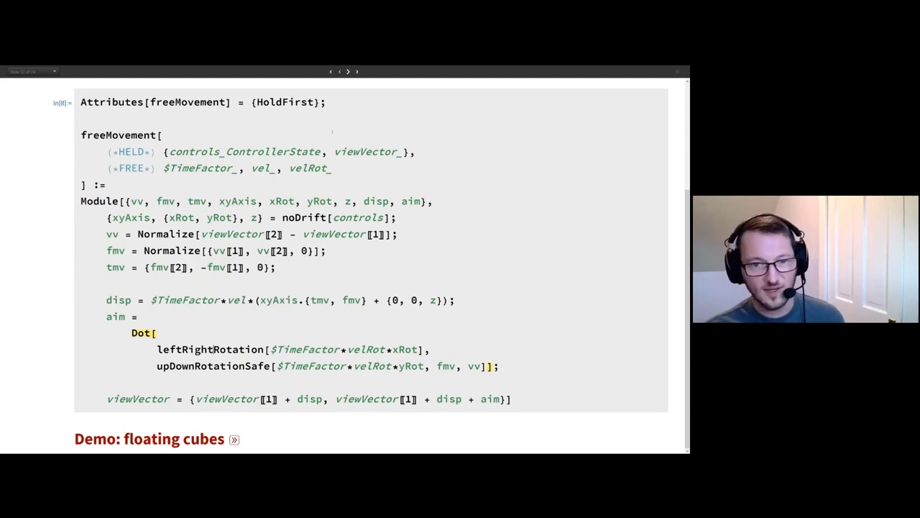
{"action": "scroll", "coordinate": [354, 163], "scroll_direction": "up", "scroll_amount": 1}
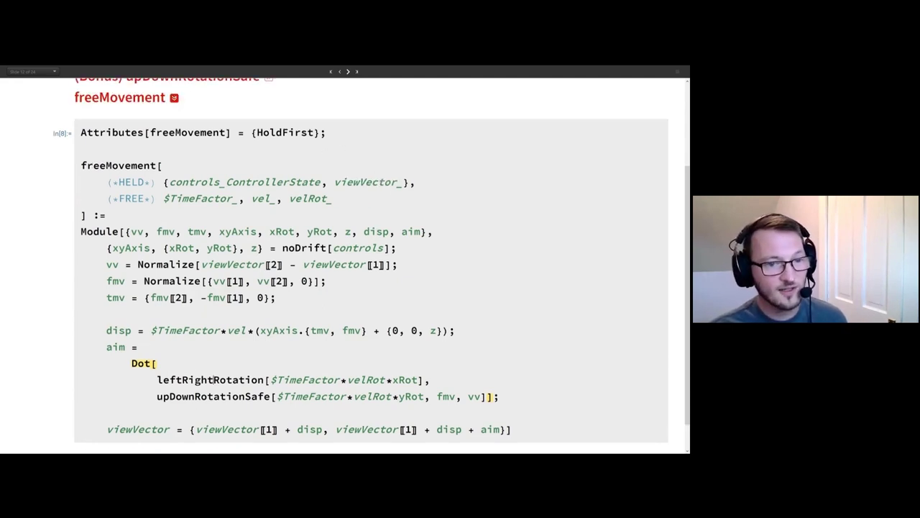
{"action": "left_click", "coordinate": [175, 95]}
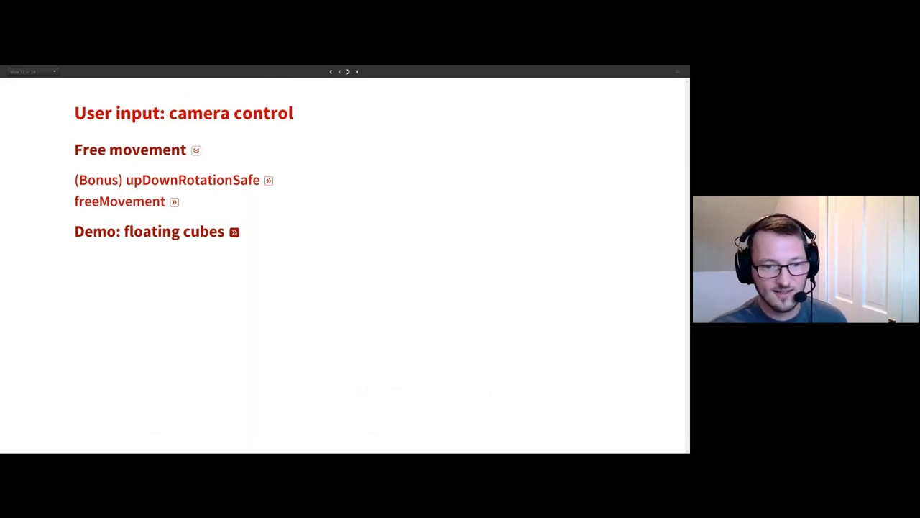
Define the random cubes table, run the floating-cubes 3D demo, then advance to the GJK slide.
{"action": "left_click", "coordinate": [234, 231]}
{"action": "scroll", "coordinate": [234, 232], "scroll_direction": "down", "scroll_amount": 1}
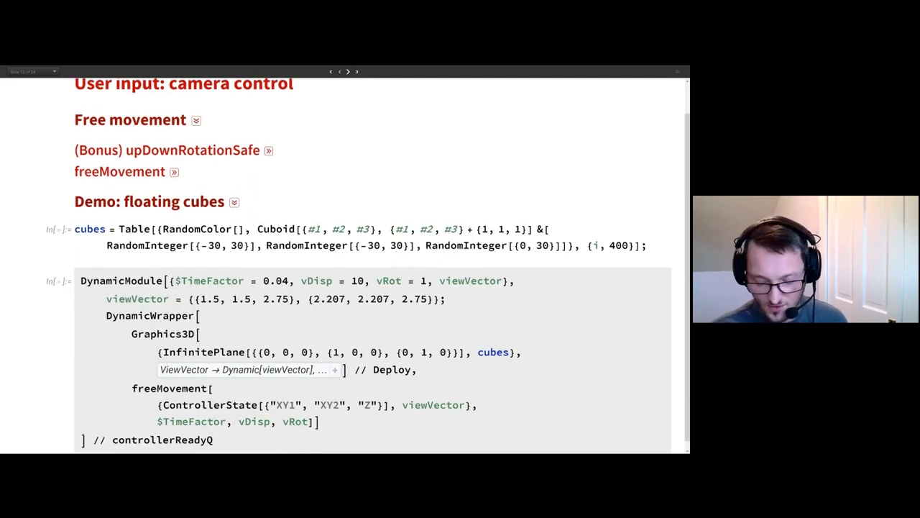
{"action": "key", "text": "shift+Return"}
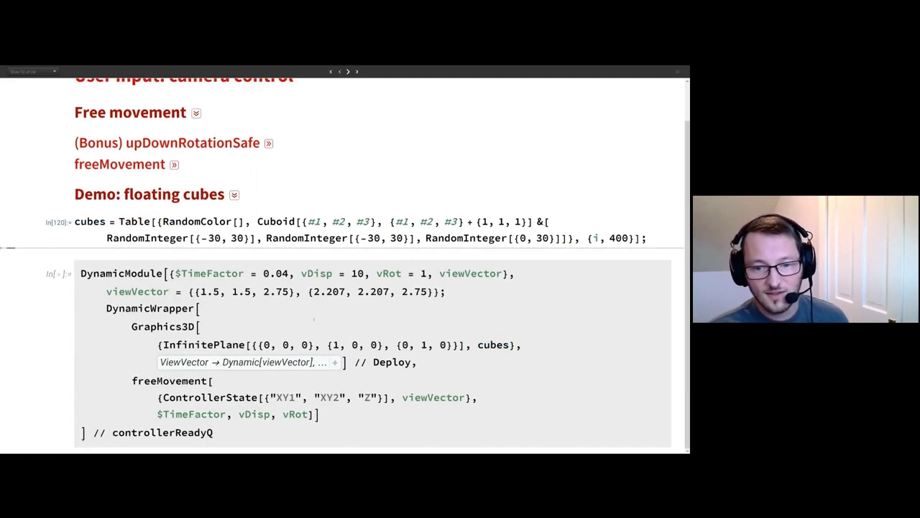
{"action": "key", "text": "shift+Return"}
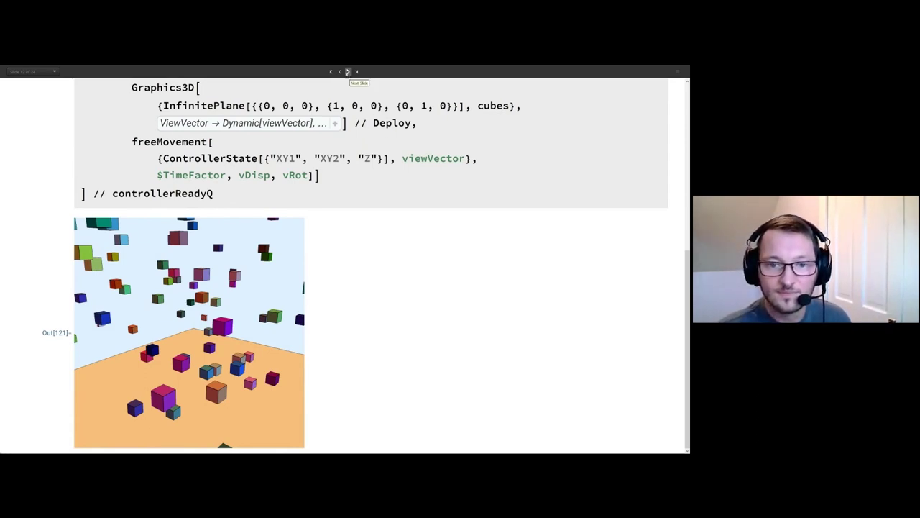
{"action": "left_click", "coordinate": [348, 72]}
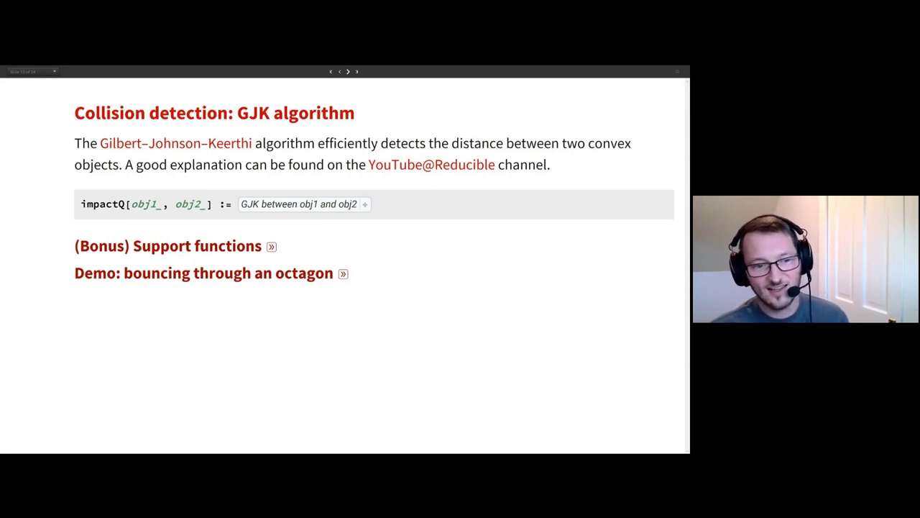
Highlight the impactQ function name in the GJK explanation.
{"action": "double_click", "coordinate": [102, 205]}
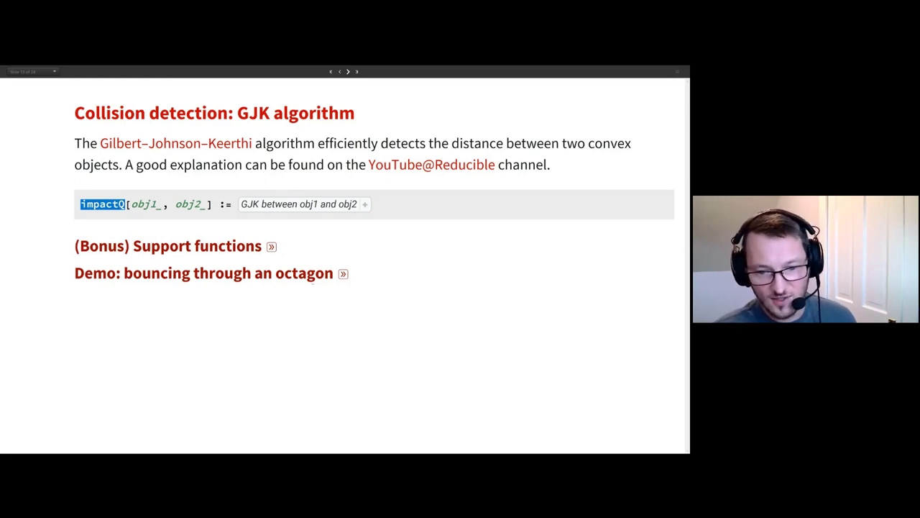
Evaluate surfaces and run the octagon bouncing-sphere animation, then go to the partition-the-world slide.
{"action": "left_click", "coordinate": [343, 274]}
{"action": "scroll", "coordinate": [343, 274], "scroll_direction": "down", "scroll_amount": 1}
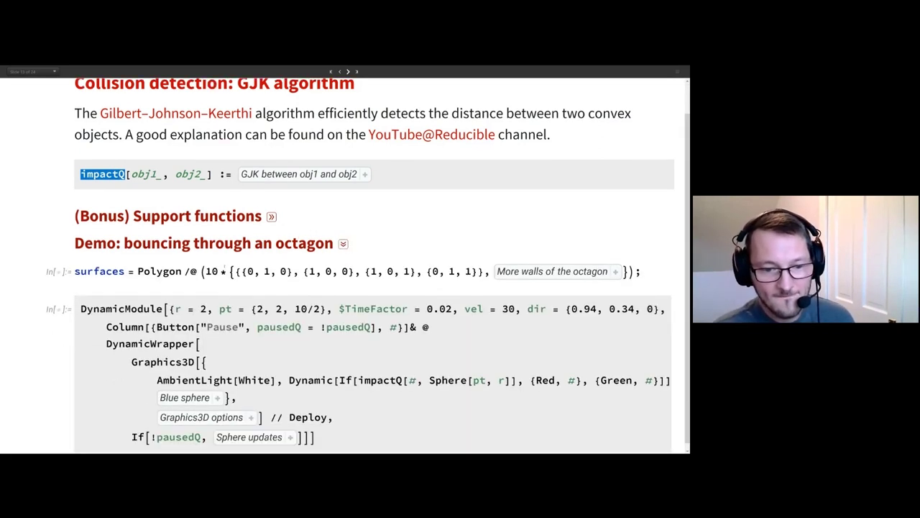
{"action": "left_click", "coordinate": [227, 271]}
{"action": "key", "text": "shift+Return"}
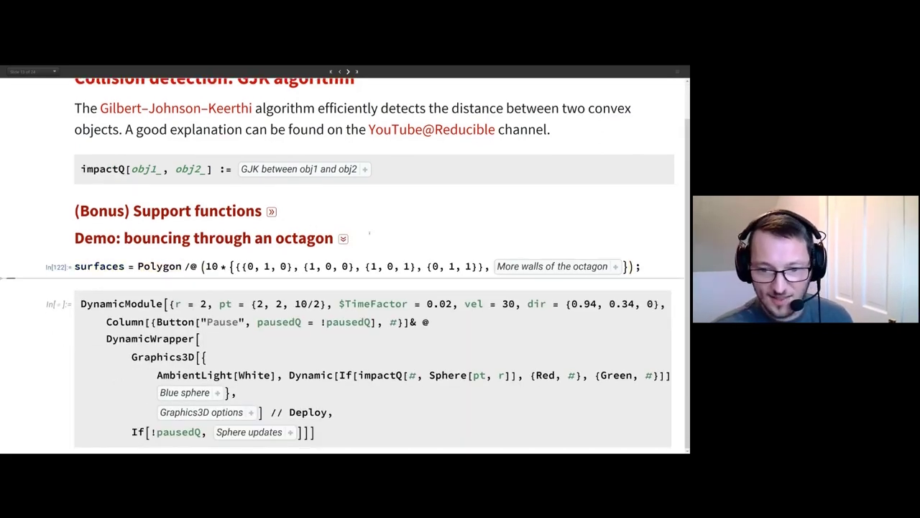
{"action": "left_click", "coordinate": [218, 336]}
{"action": "key", "text": "shift+Return"}
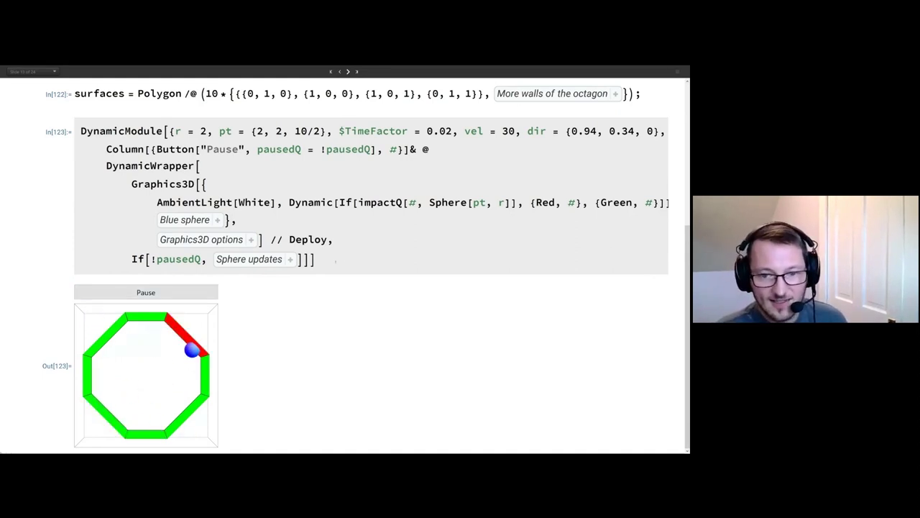
{"action": "double_click", "coordinate": [380, 202]}
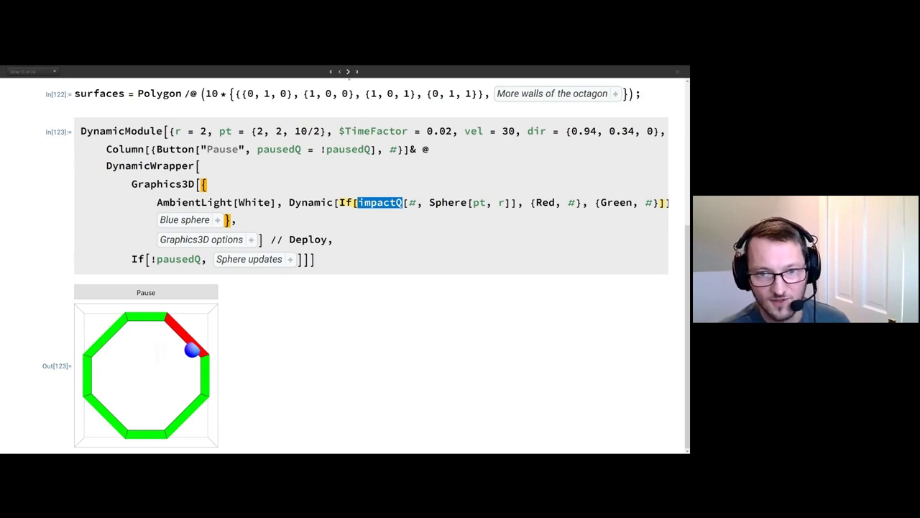
{"action": "key", "text": "Page_Down"}
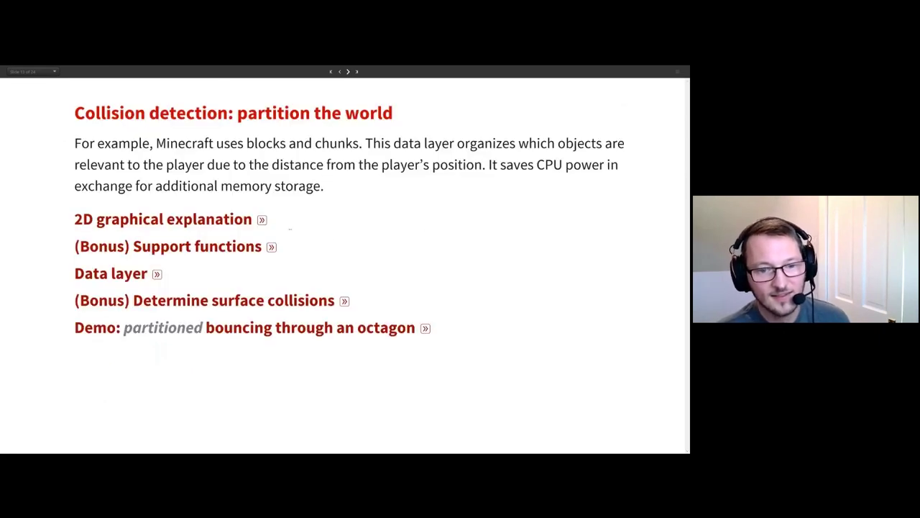
{"action": "left_click", "coordinate": [262, 220]}
{"action": "left_click", "coordinate": [112, 249]}
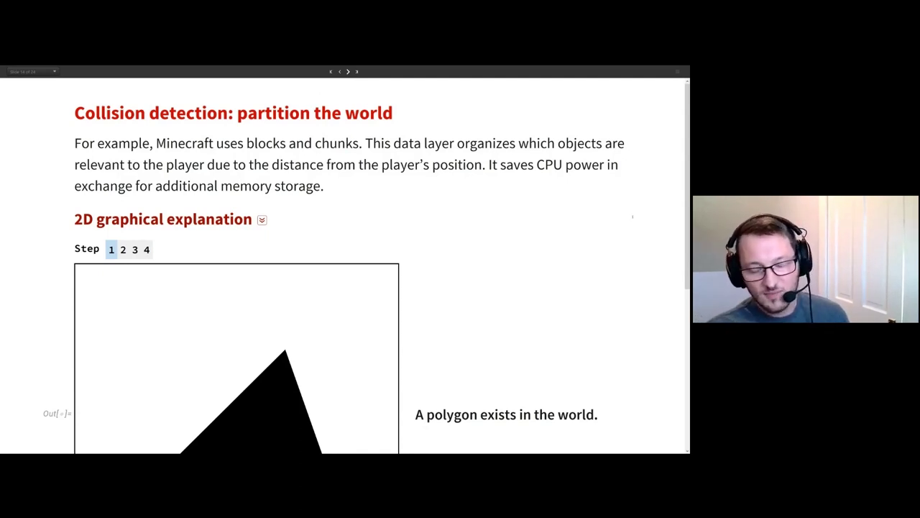
{"action": "scroll", "coordinate": [619, 202], "scroll_direction": "down", "scroll_amount": 2}
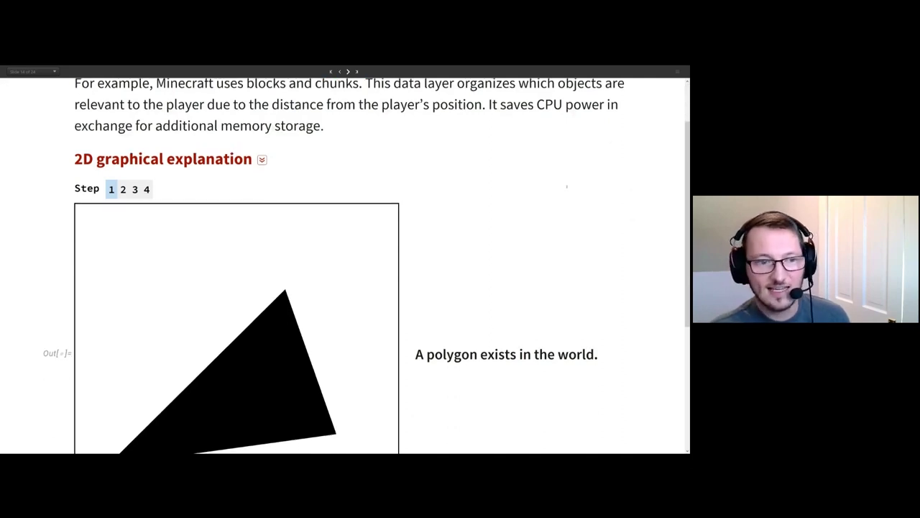
{"action": "scroll", "coordinate": [567, 187], "scroll_direction": "down", "scroll_amount": 1}
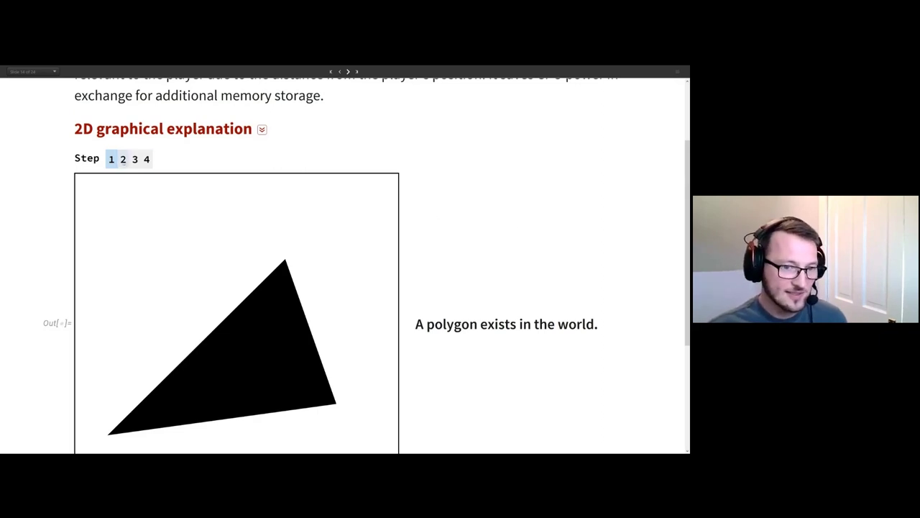
{"action": "left_click", "coordinate": [123, 159]}
{"action": "scroll", "coordinate": [459, 178], "scroll_direction": "down", "scroll_amount": 1}
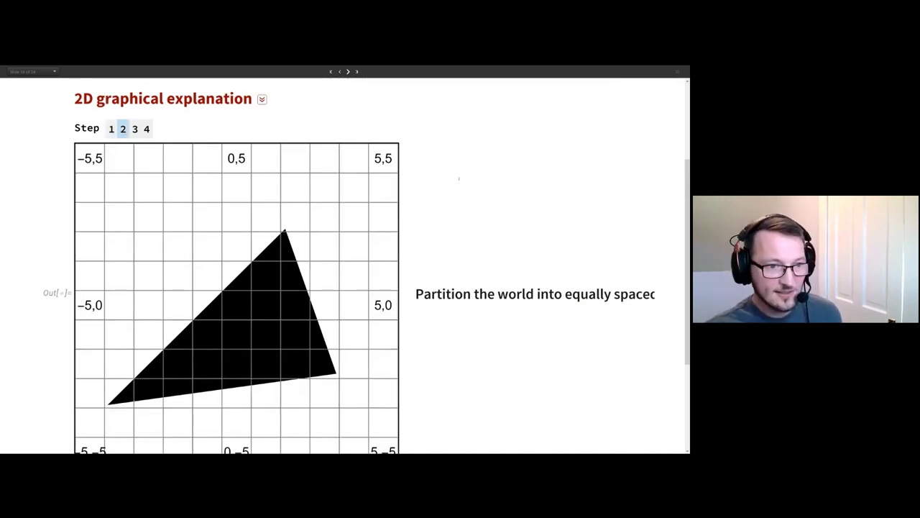
{"action": "key", "text": "ctrl+minus"}
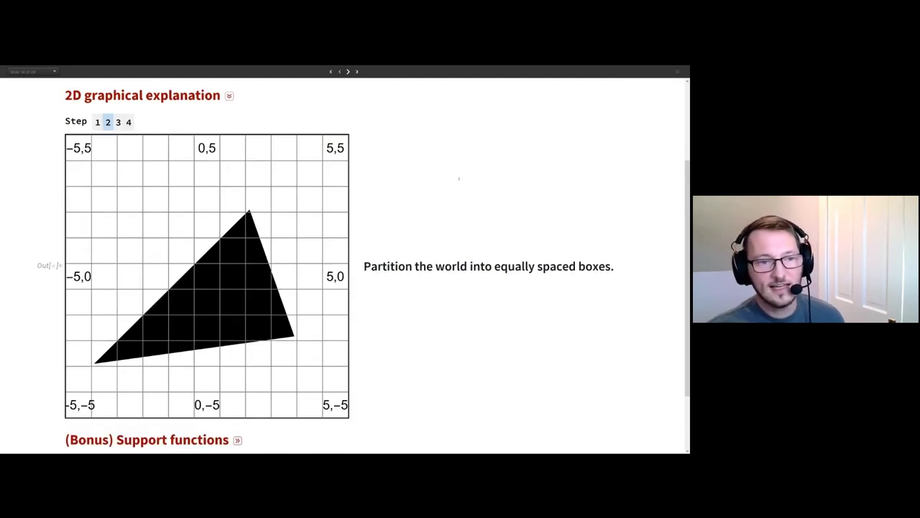
{"action": "key", "text": "Right"}
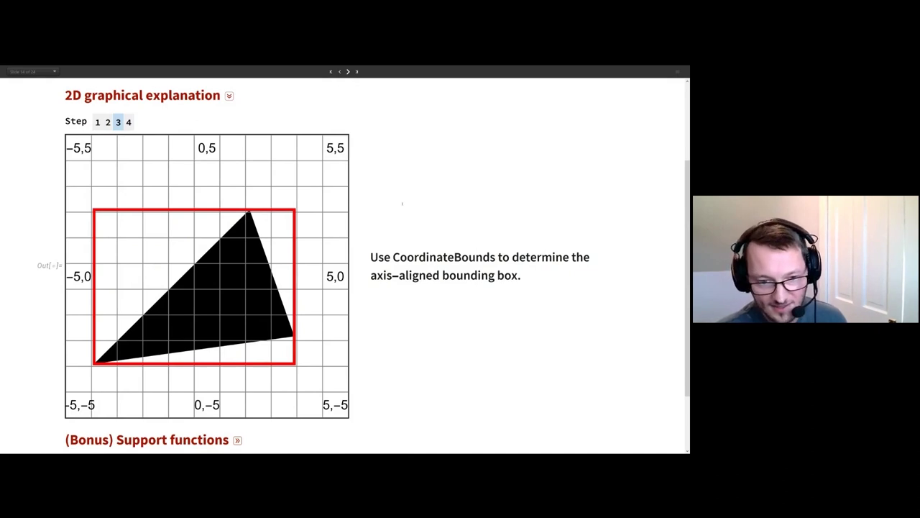
{"action": "left_click", "coordinate": [128, 127]}
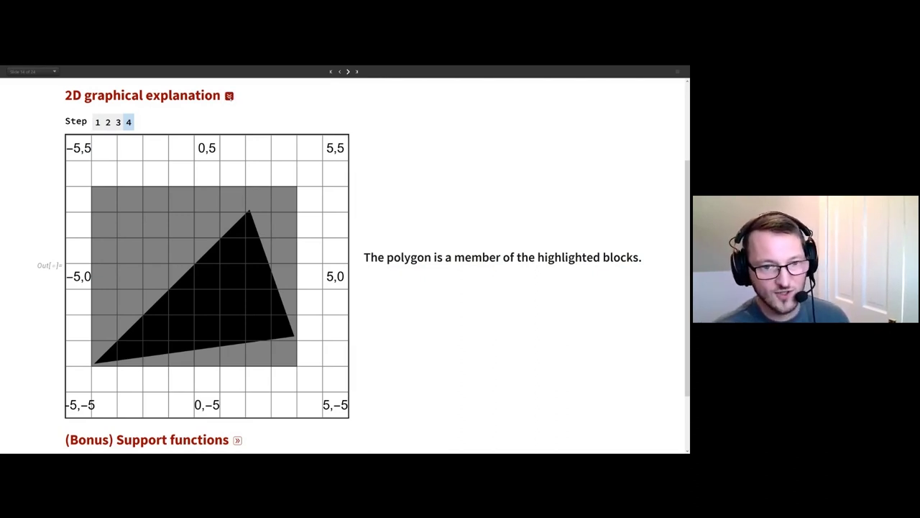
Fold the 2D explanation and evaluate the Data layer section.
{"action": "left_click", "coordinate": [229, 95]}
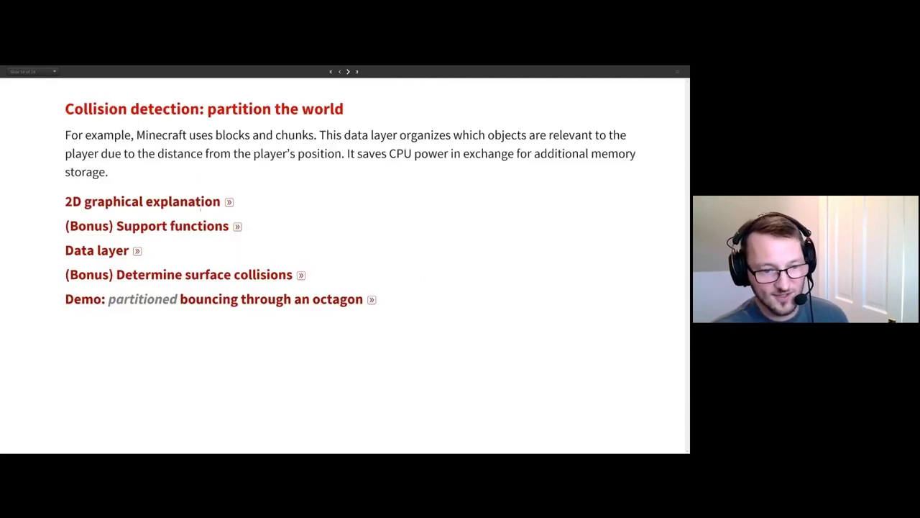
{"action": "left_click", "coordinate": [136, 250]}
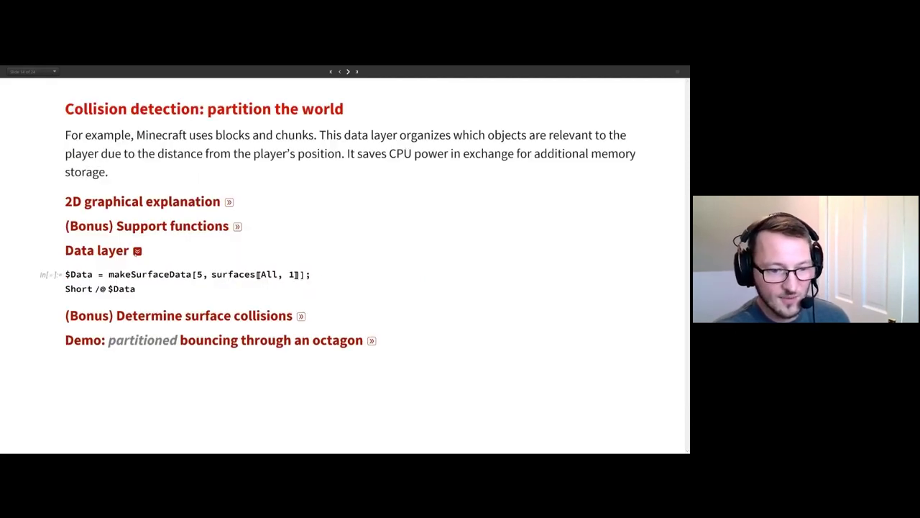
{"action": "key", "text": "shift+Return"}
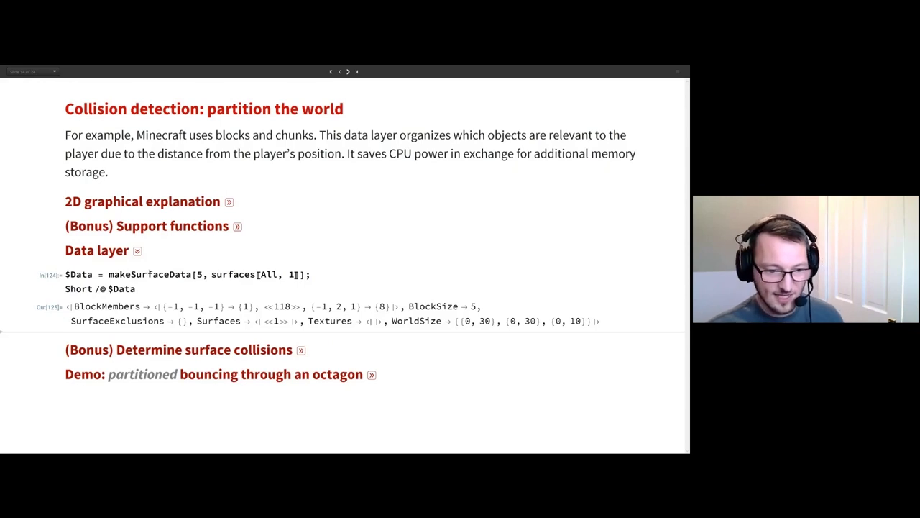
Inspect BlockMembers key {-1, 2, 1} and WorldSize, fold Data layer, then expand the partitioned octagon demo.
{"action": "left_click", "coordinate": [242, 306]}
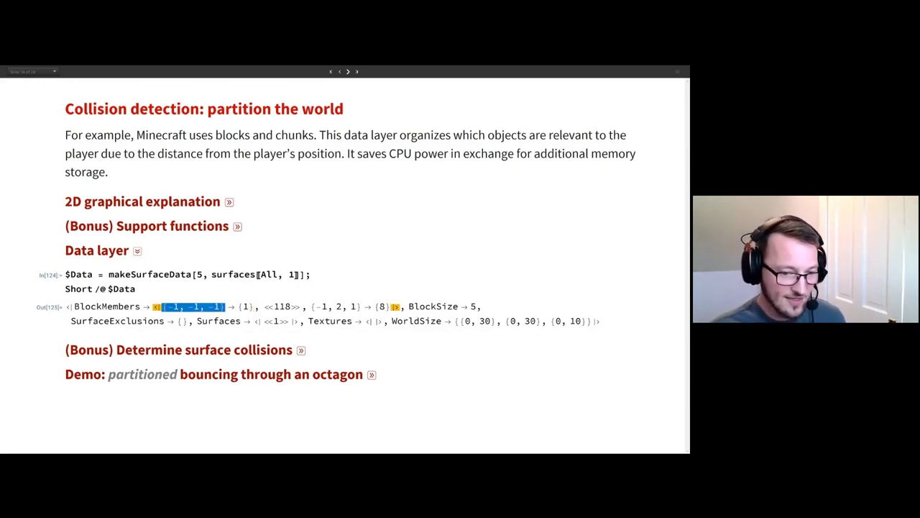
{"action": "key", "text": "Right"}
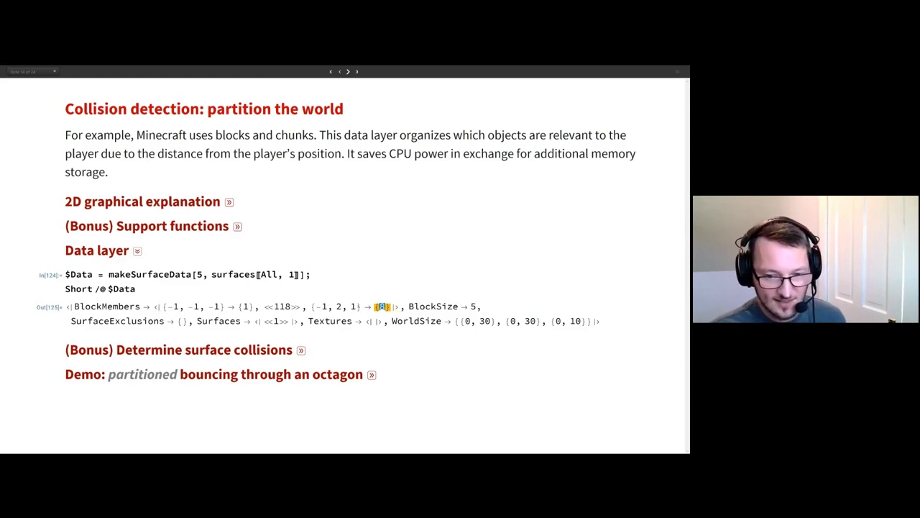
{"action": "key", "text": "ctrl+period"}
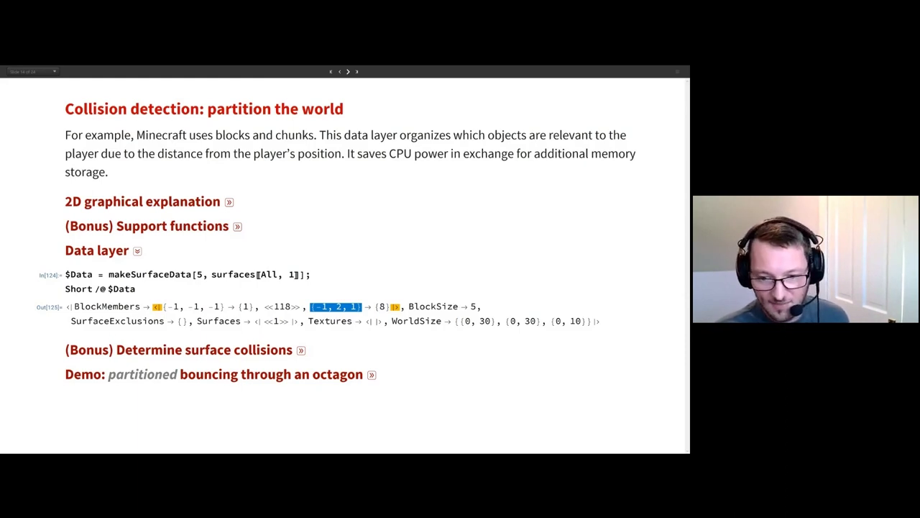
{"action": "double_click", "coordinate": [416, 321]}
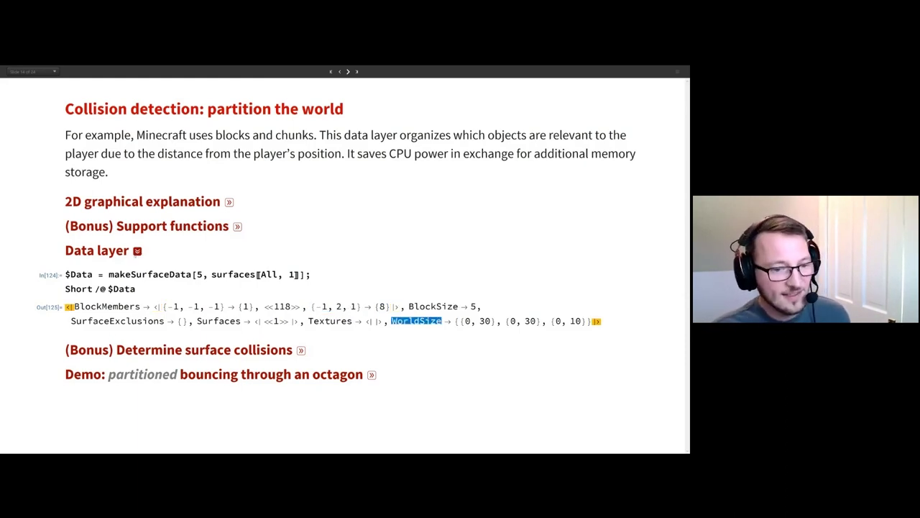
{"action": "left_click", "coordinate": [137, 250]}
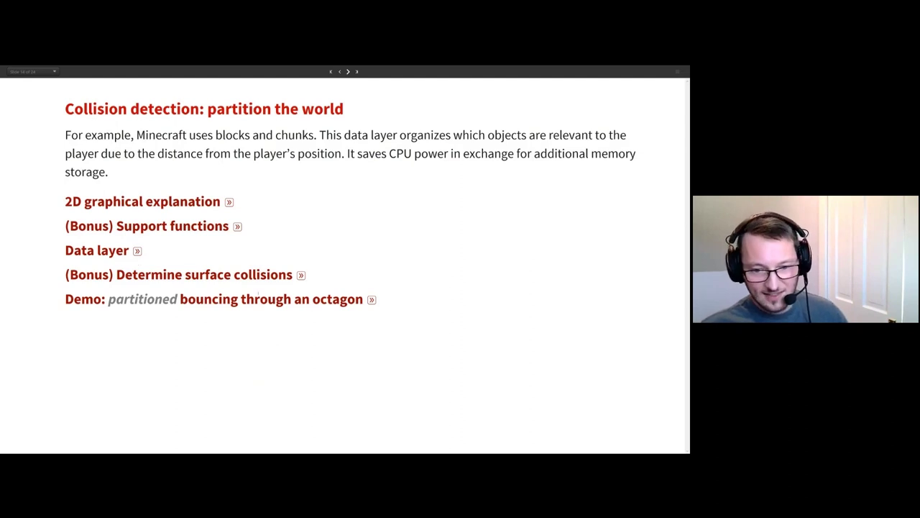
{"action": "left_click", "coordinate": [372, 299]}
Run the partitioned-octagon DynamicModule animation, then go on to the Texture with Polygon slide.
{"action": "scroll", "coordinate": [328, 262], "scroll_direction": "down", "scroll_amount": 3}
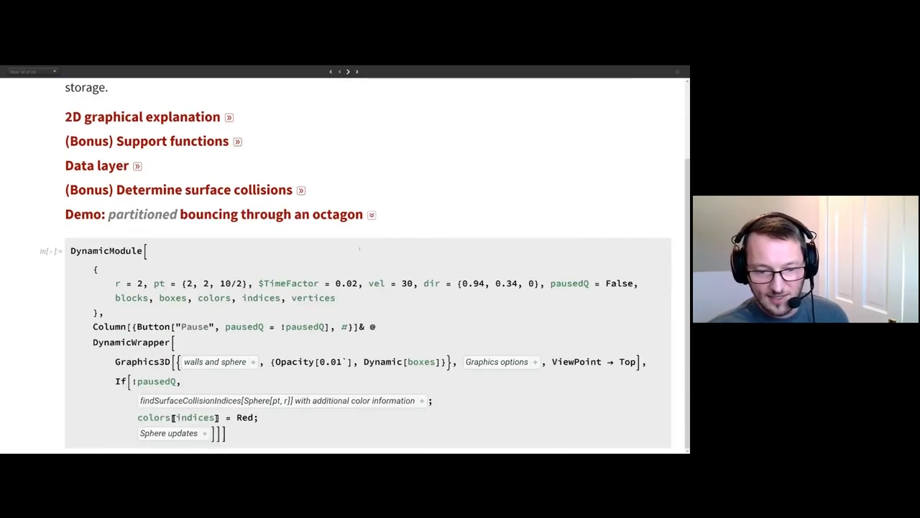
{"action": "key", "text": "shift+Return"}
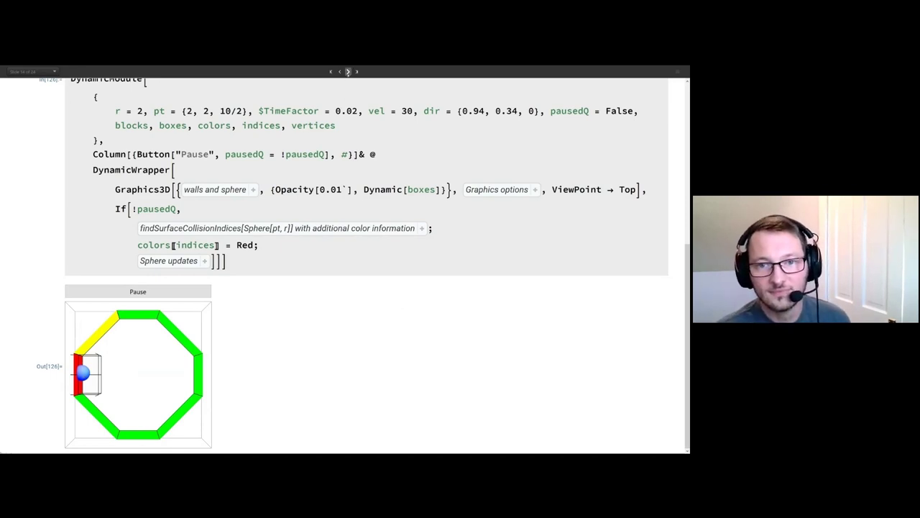
{"action": "left_click", "coordinate": [348, 71]}
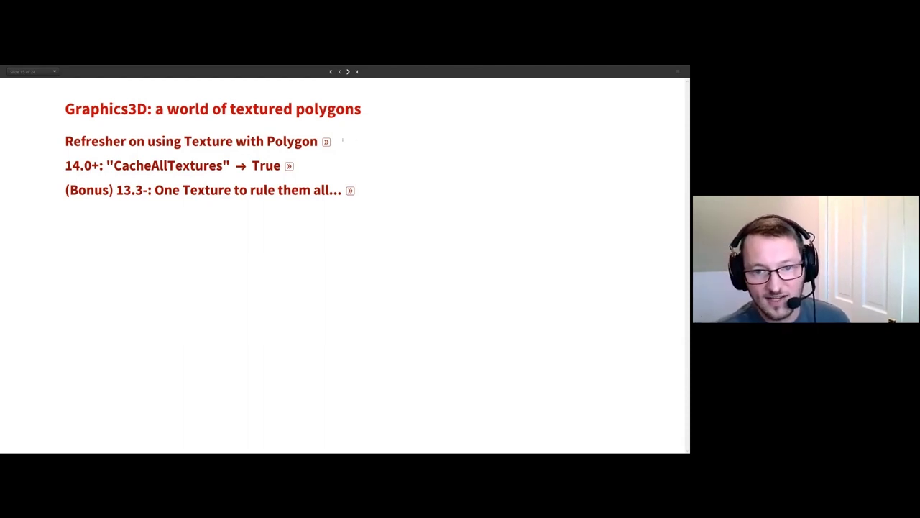
Expand the texture refresher and Introduction, render the brick-textured polygons, and highlight their VertexTextureCoordinates.
{"action": "left_click", "coordinate": [326, 141]}
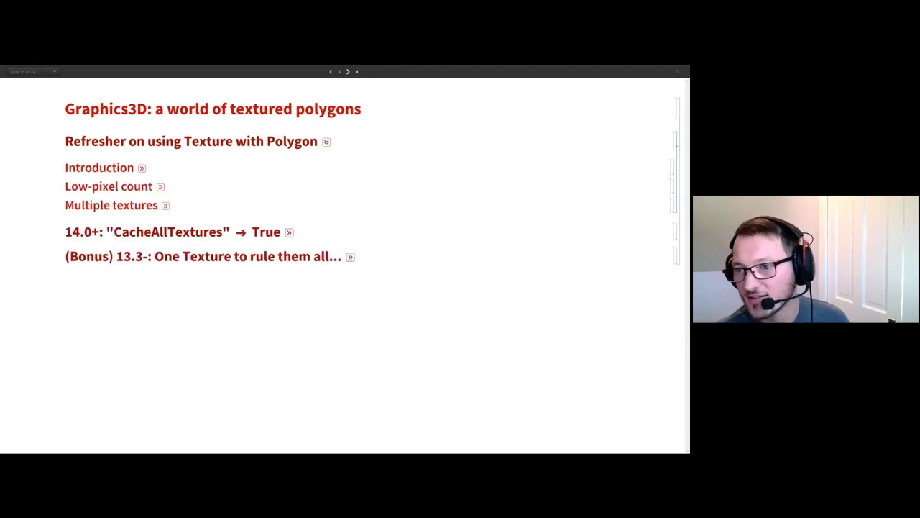
{"action": "left_click", "coordinate": [10, 214]}
{"action": "left_click", "coordinate": [141, 168]}
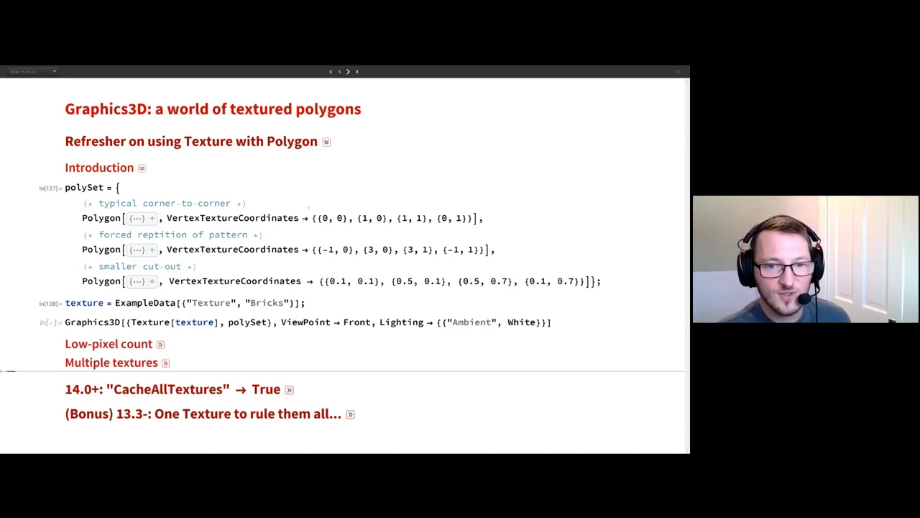
{"action": "key", "text": "shift+Return"}
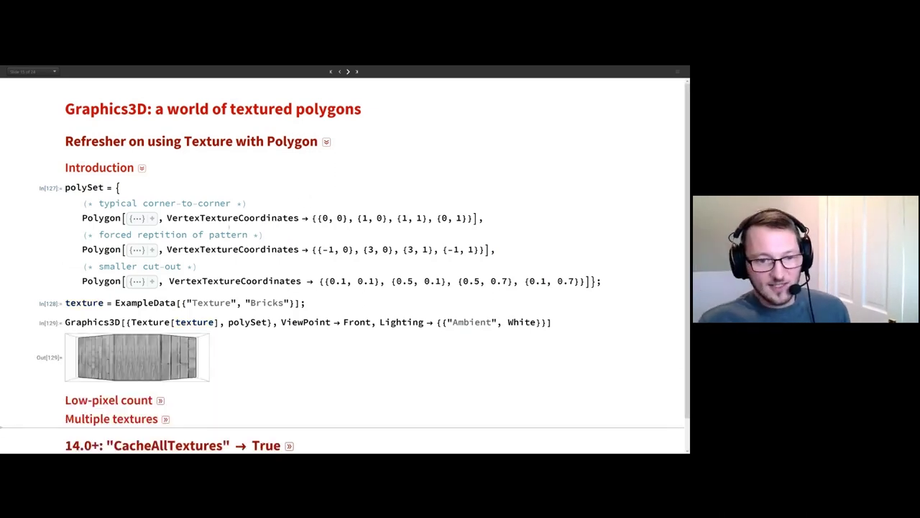
{"action": "double_click", "coordinate": [230, 218]}
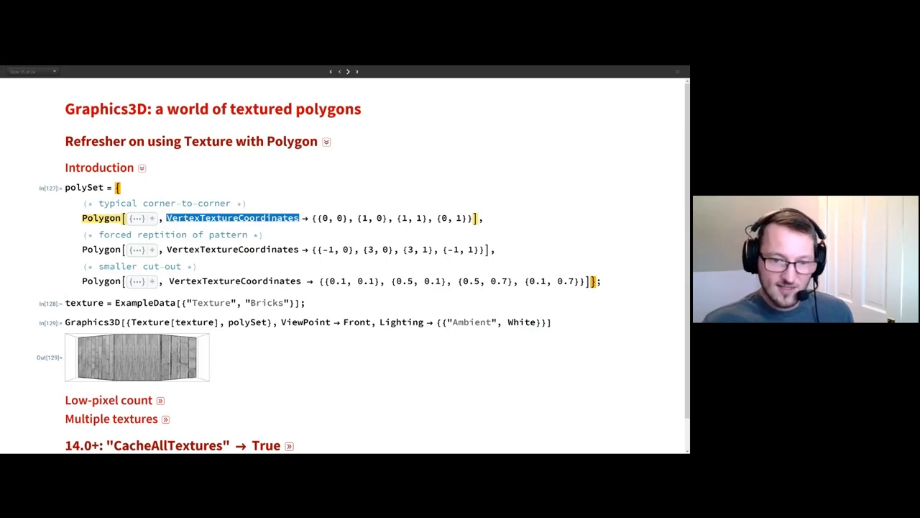
{"action": "left_click", "coordinate": [310, 218]}
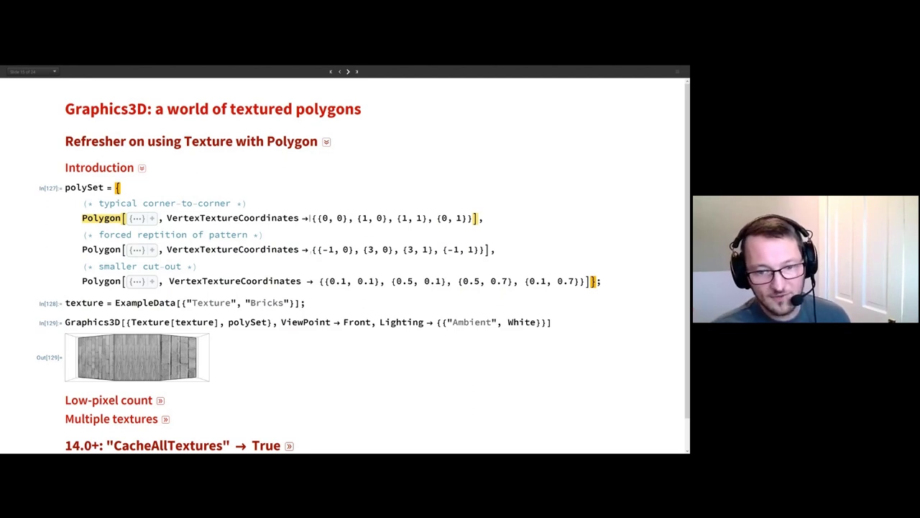
{"action": "left_click_drag", "start_coordinate": [320, 249], "coordinate": [332, 249]}
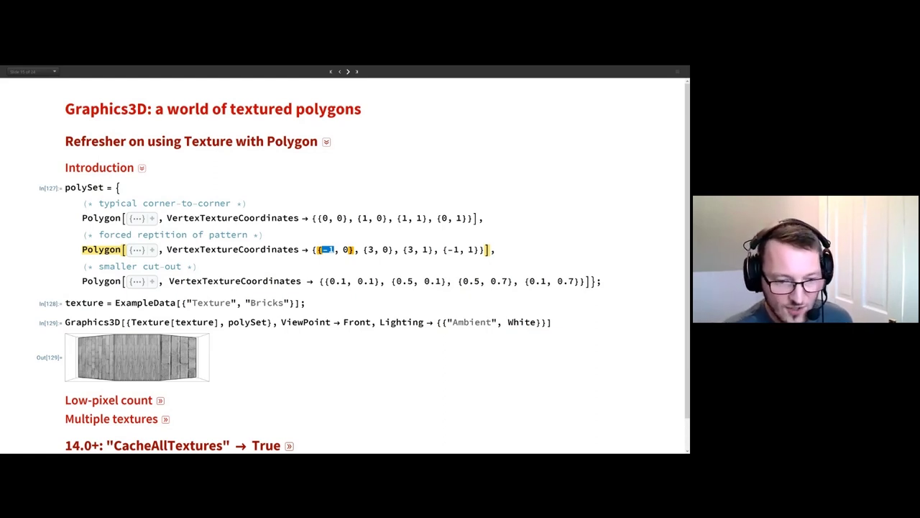
Rotate the brick walls through oblique, front and tilted views, then fold the Introduction section.
{"action": "left_click_drag", "start_coordinate": [137, 358], "coordinate": [180, 363]}
{"action": "scroll", "coordinate": [346, 266], "scroll_direction": "down", "scroll_amount": 2}
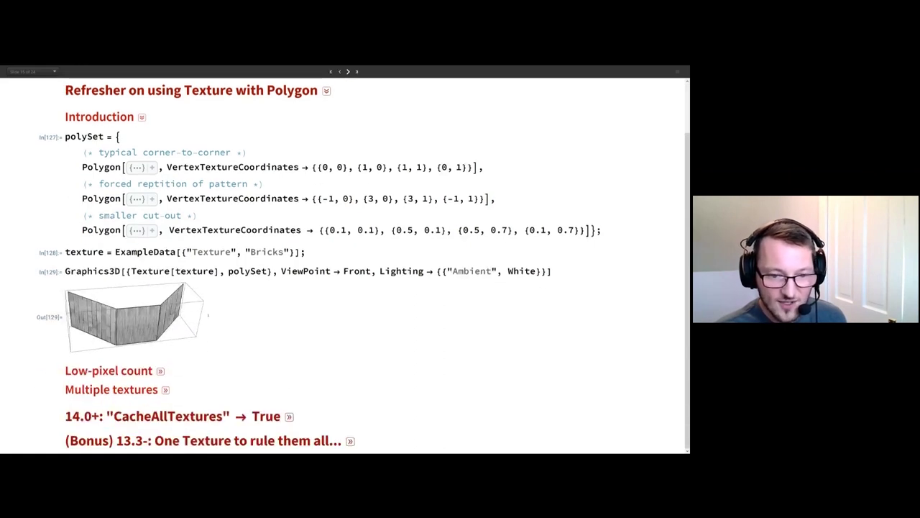
{"action": "left_click_drag", "start_coordinate": [137, 316], "coordinate": [216, 403]}
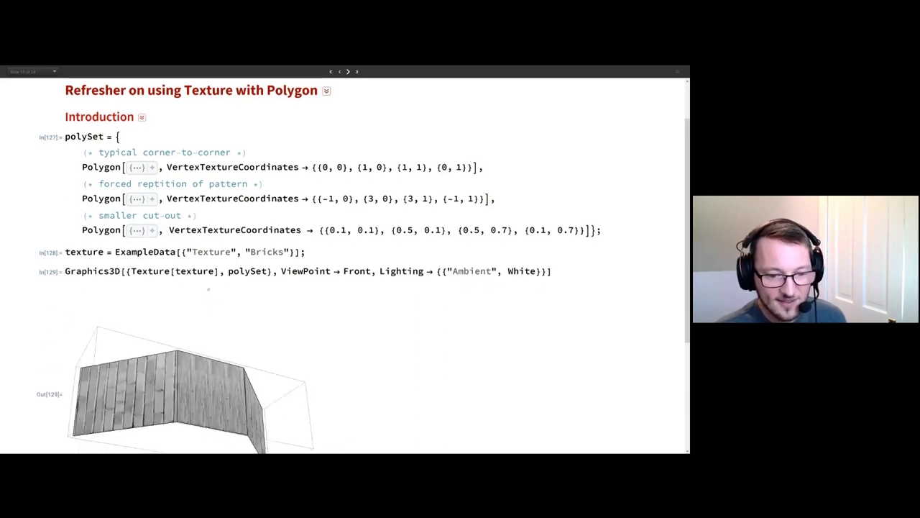
{"action": "left_click_drag", "start_coordinate": [216, 403], "coordinate": [206, 302]}
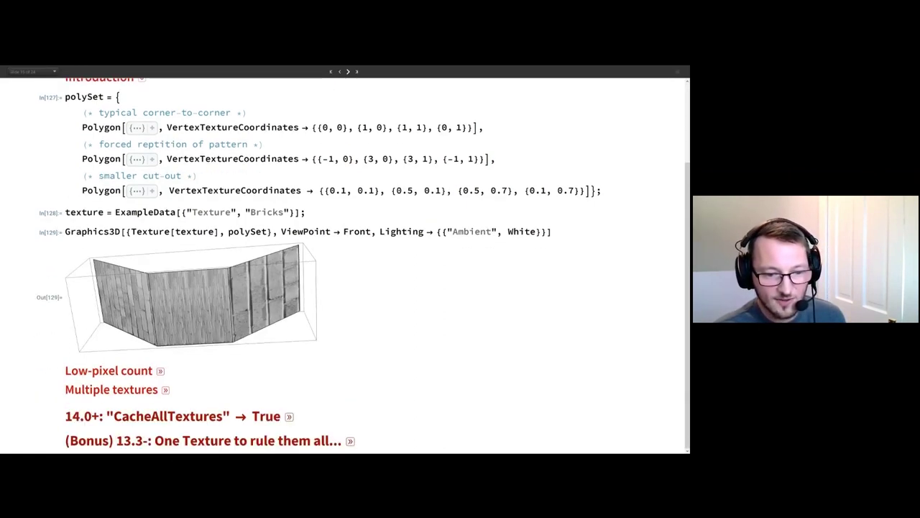
{"action": "scroll", "coordinate": [207, 263], "scroll_direction": "down", "scroll_amount": 1}
{"action": "left_click_drag", "start_coordinate": [206, 263], "coordinate": [180, 323]}
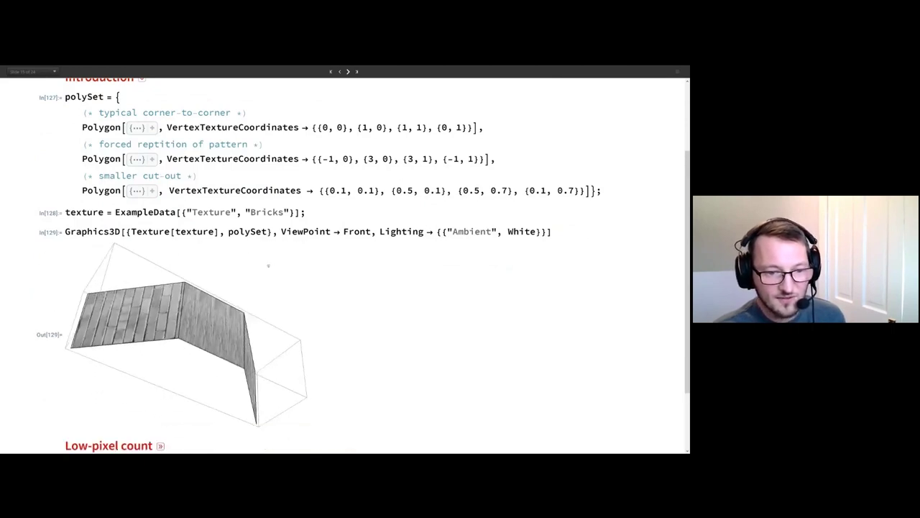
{"action": "scroll", "coordinate": [180, 323], "scroll_direction": "up", "scroll_amount": 2}
{"action": "left_click", "coordinate": [142, 167]}
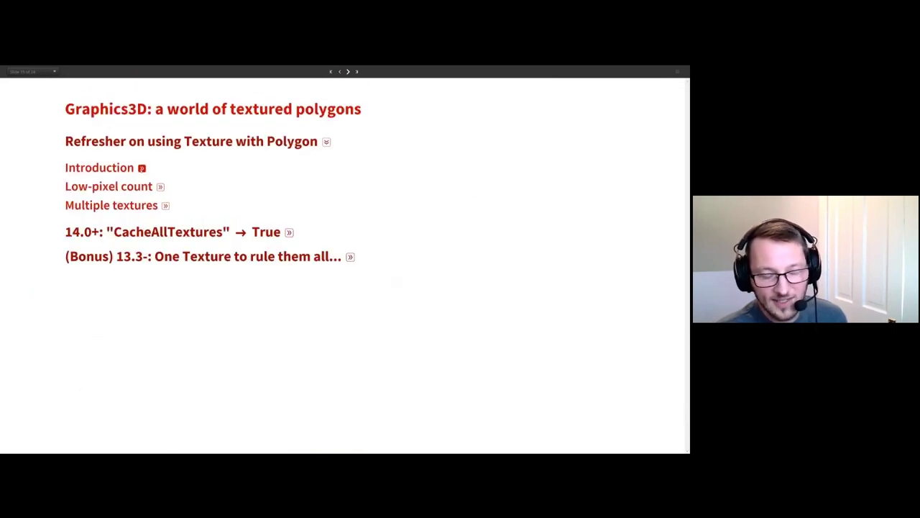
Expand Low-pixel count, highlight the TextureSampling Nearest option, then expand Multiple textures.
{"action": "left_click", "coordinate": [159, 186]}
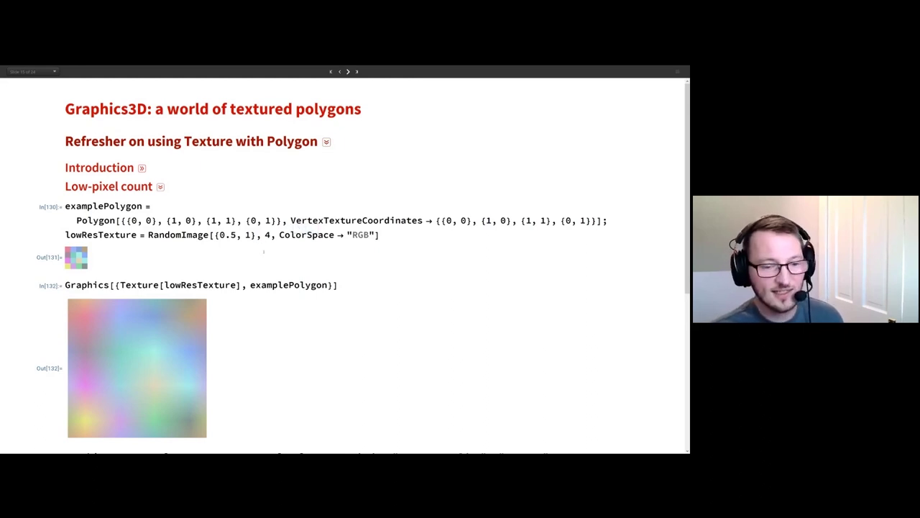
{"action": "scroll", "coordinate": [252, 245], "scroll_direction": "down", "scroll_amount": 3}
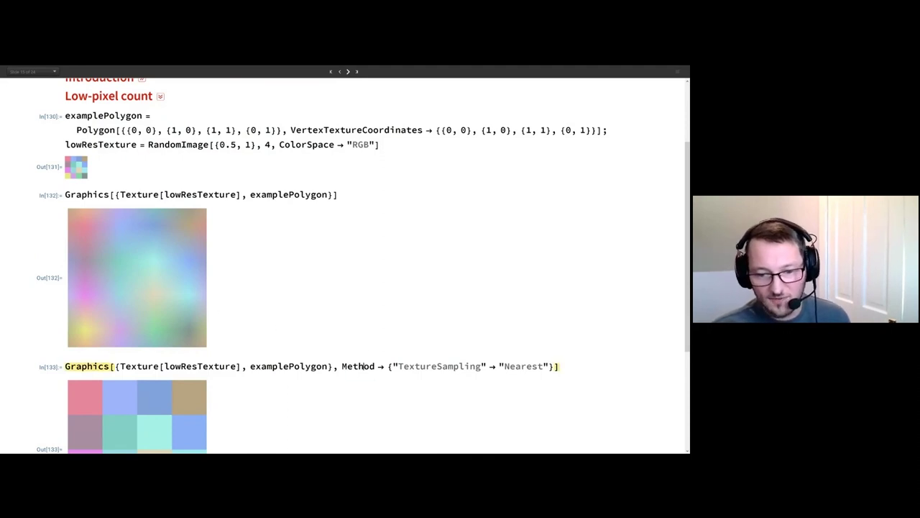
{"action": "left_click_drag", "start_coordinate": [340, 366], "coordinate": [558, 366]}
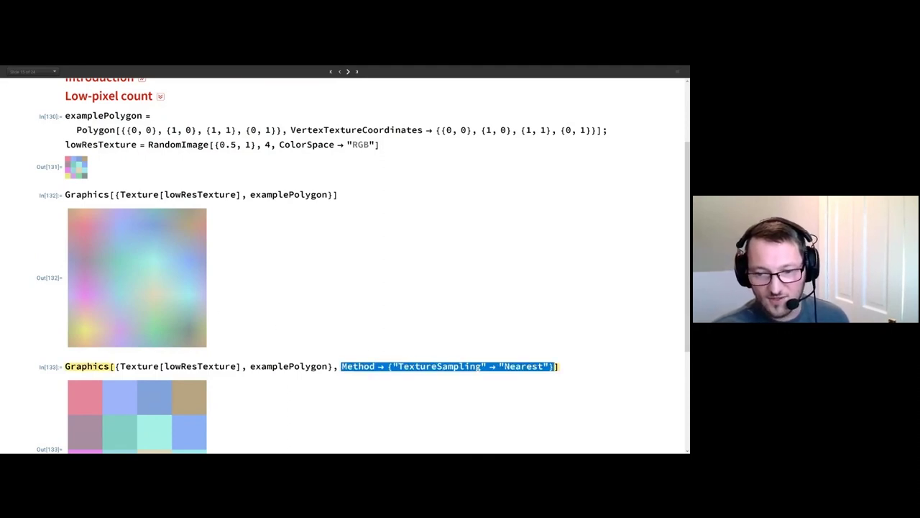
{"action": "scroll", "coordinate": [372, 280], "scroll_direction": "down", "scroll_amount": 4}
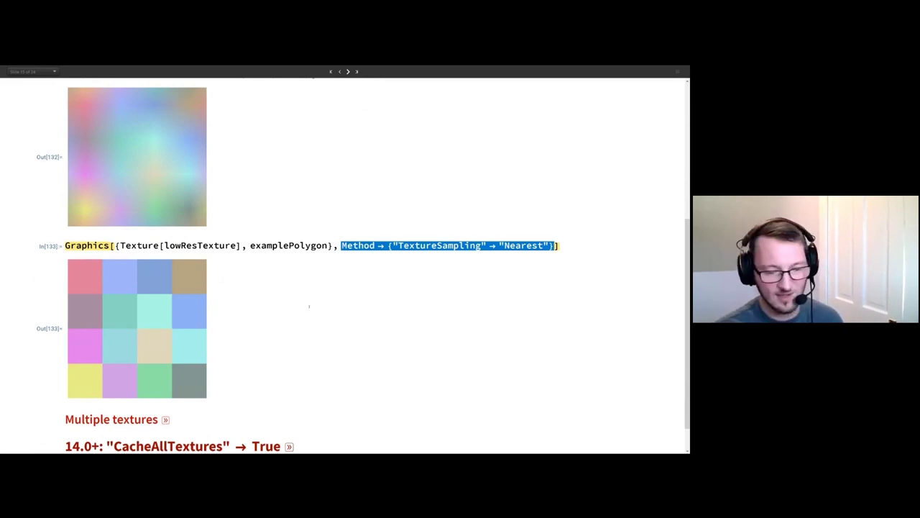
{"action": "scroll", "coordinate": [312, 300], "scroll_direction": "down", "scroll_amount": 1}
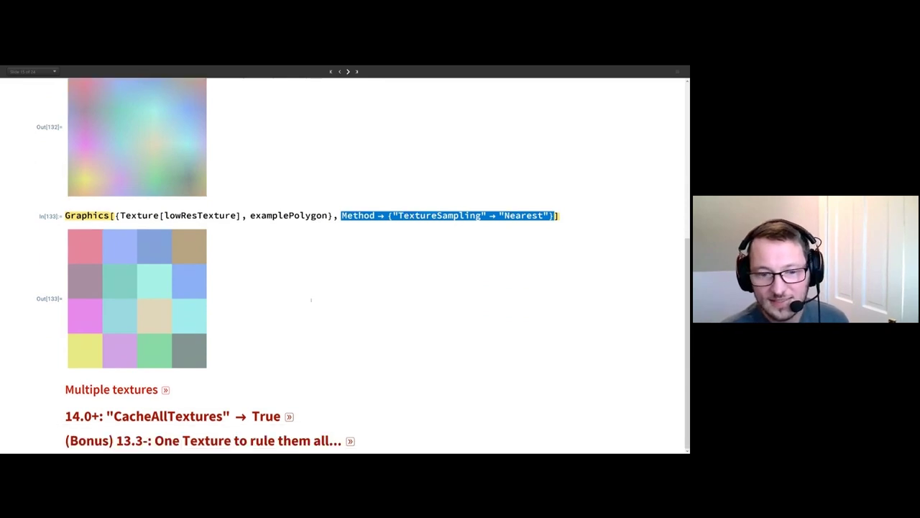
{"action": "left_click", "coordinate": [165, 389]}
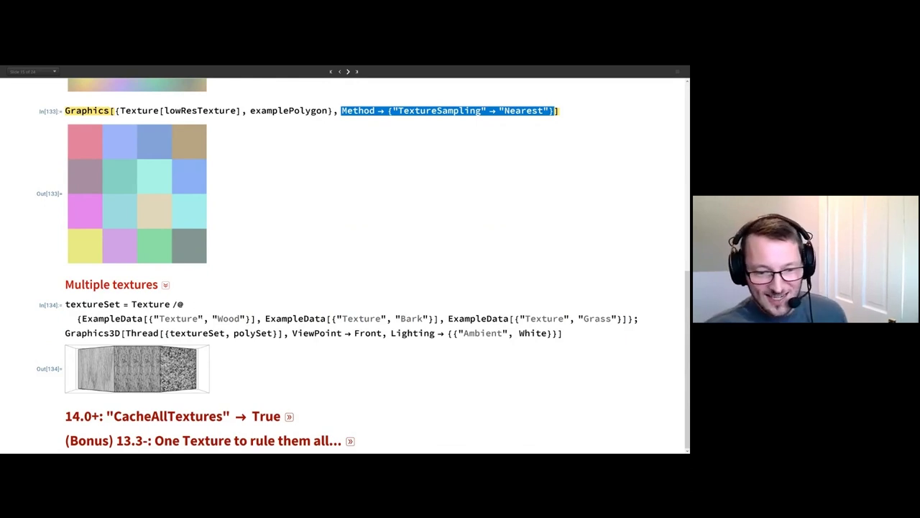
Re-run the wood, bark and grass textureSet example, rotate it frontally, and expand CacheAllTextures.
{"action": "left_click", "coordinate": [203, 318]}
{"action": "key", "text": "shift+Return"}
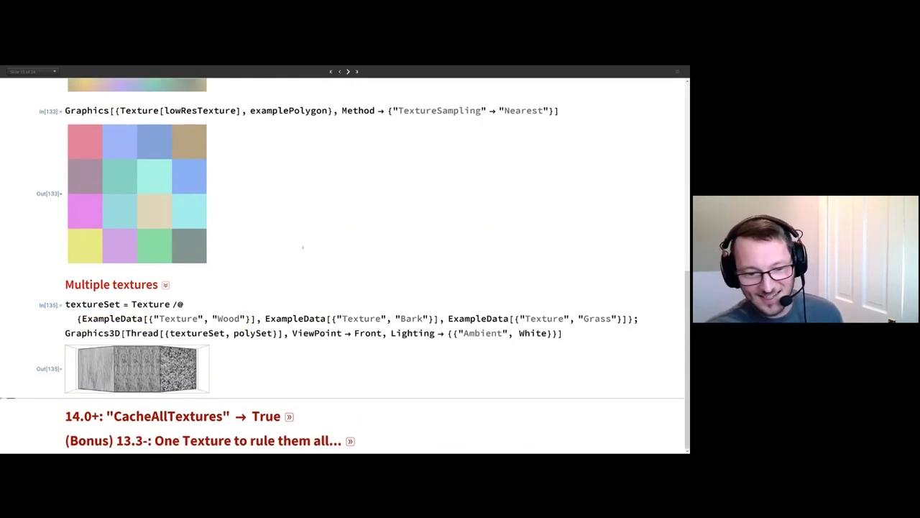
{"action": "left_click_drag", "start_coordinate": [136, 368], "coordinate": [144, 403]}
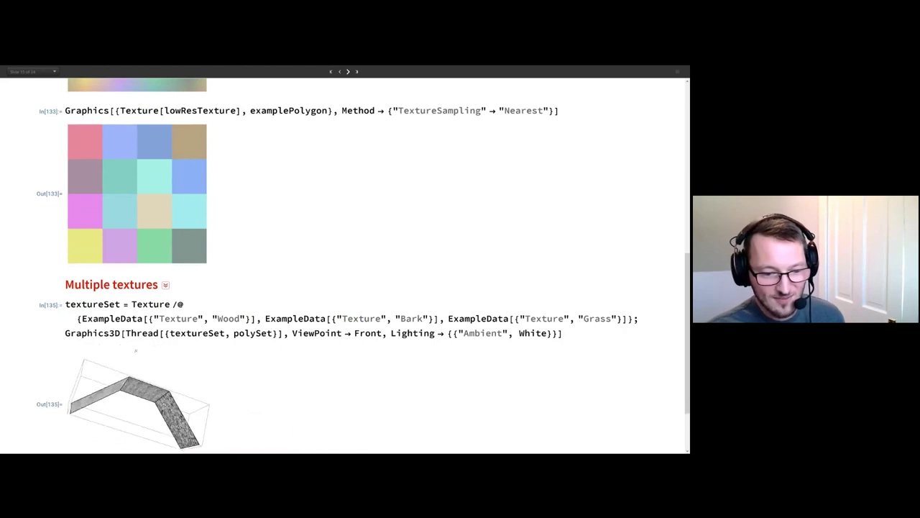
{"action": "left_click_drag", "start_coordinate": [144, 366], "coordinate": [160, 428]}
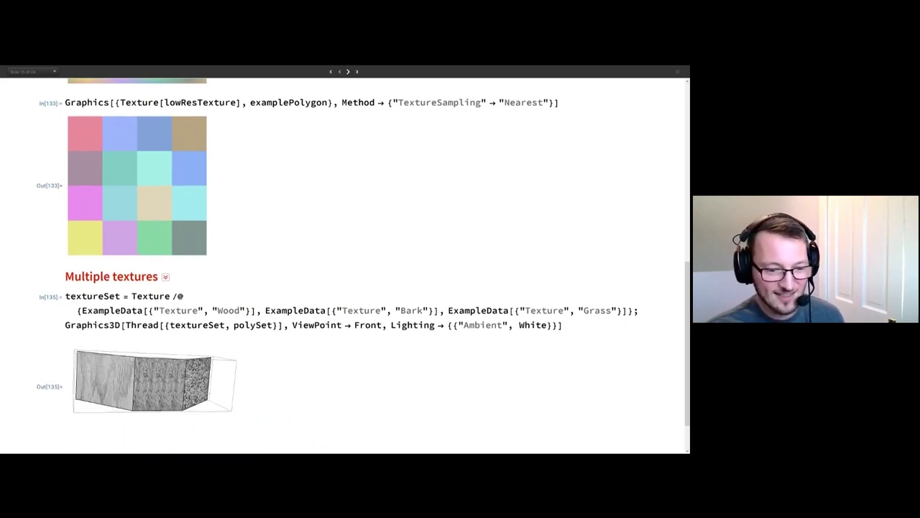
{"action": "left_click_drag", "start_coordinate": [160, 427], "coordinate": [176, 435]}
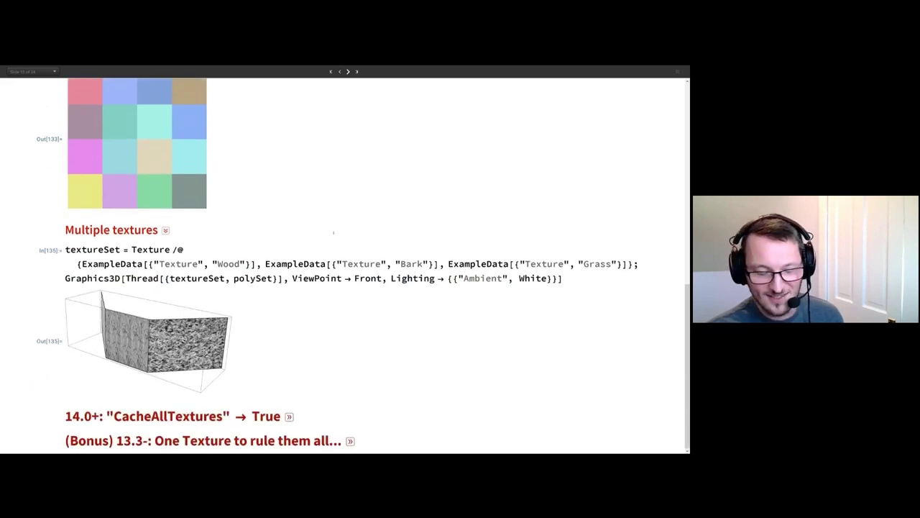
{"action": "left_click_drag", "start_coordinate": [176, 388], "coordinate": [190, 381]}
{"action": "left_click_drag", "start_coordinate": [191, 338], "coordinate": [238, 227]}
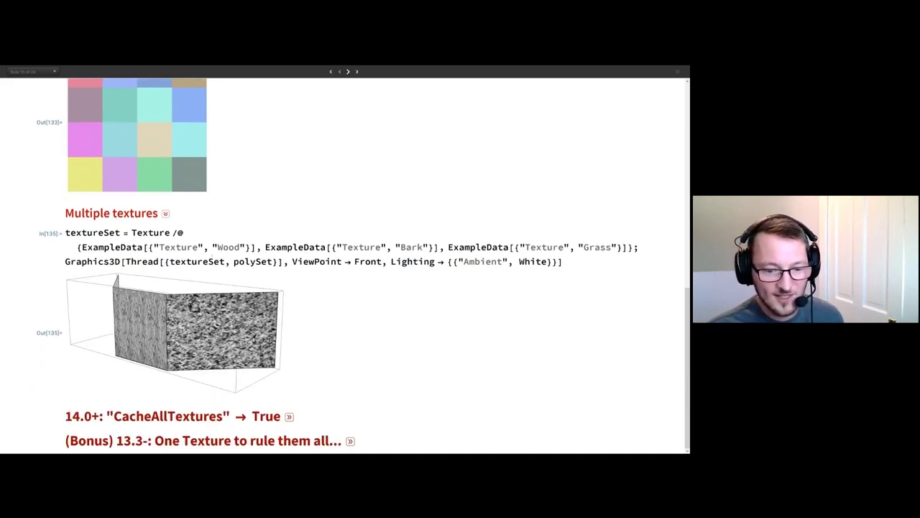
{"action": "left_click", "coordinate": [290, 417]}
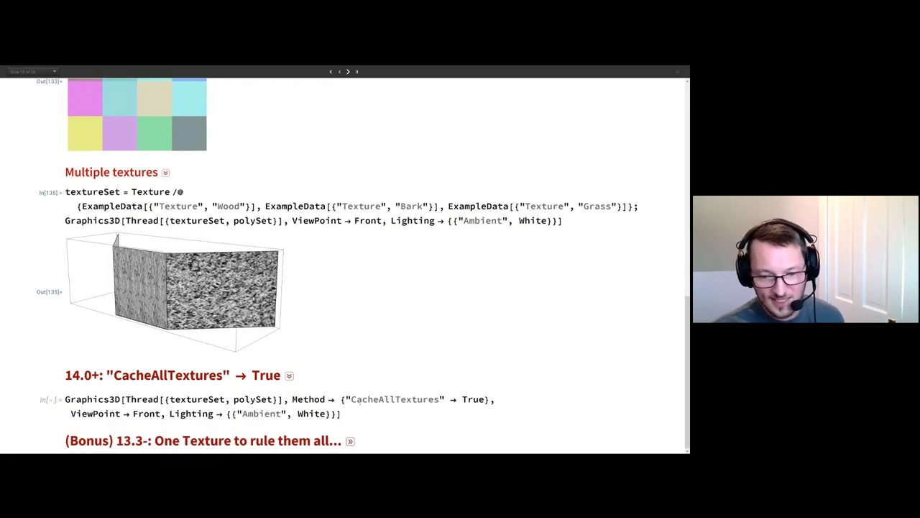
Render the CacheAllTextures Graphics3D example, highlight the Bonus One Texture heading, then advance slides.
{"action": "double_click", "coordinate": [395, 399]}
{"action": "left_click", "coordinate": [216, 400]}
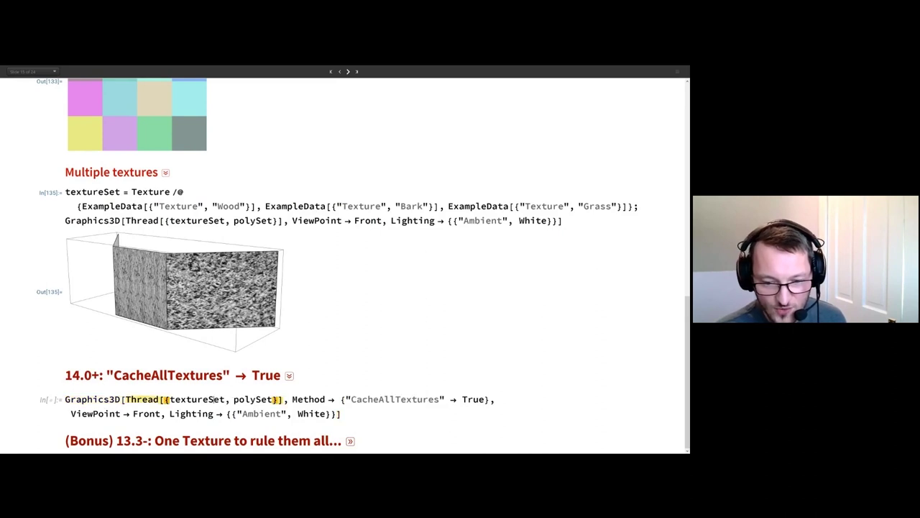
{"action": "key", "text": "shift+Return"}
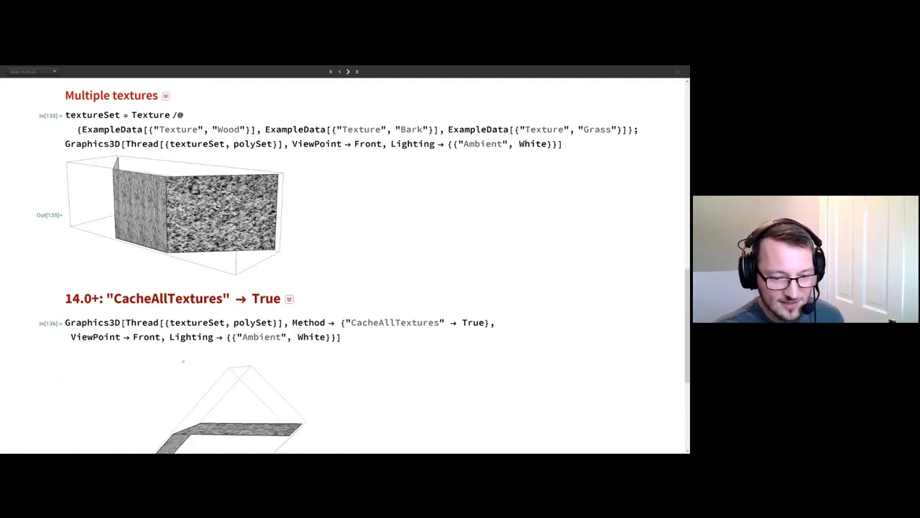
{"action": "scroll", "coordinate": [183, 361], "scroll_direction": "down", "scroll_amount": 3}
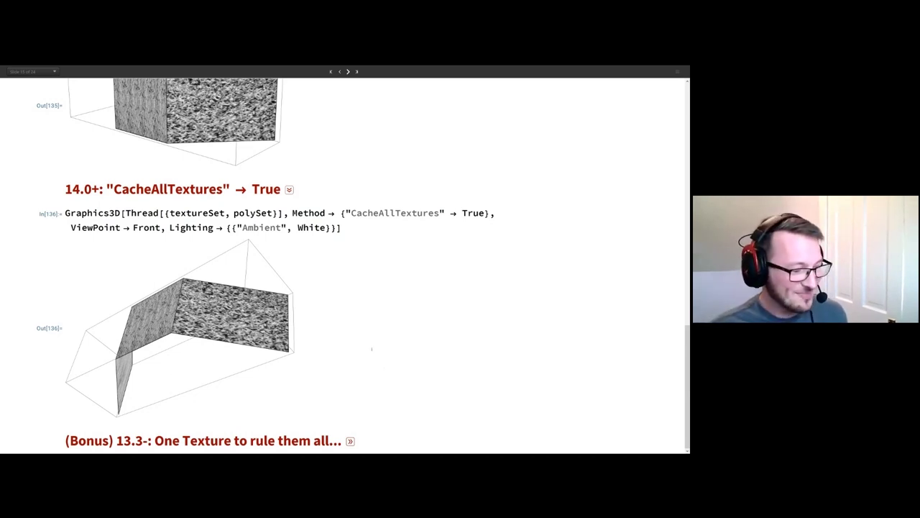
{"action": "triple_click", "coordinate": [206, 440]}
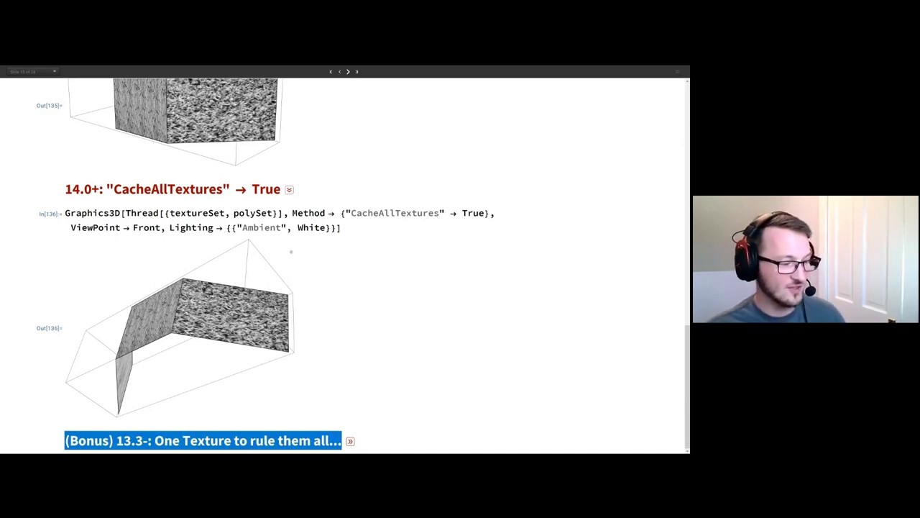
{"action": "left_click", "coordinate": [348, 72]}
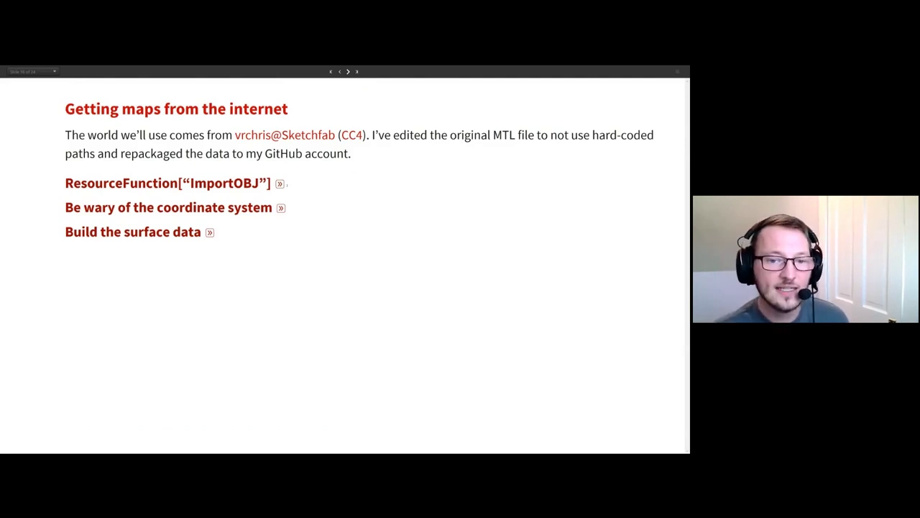
{"action": "left_click", "coordinate": [280, 184]}
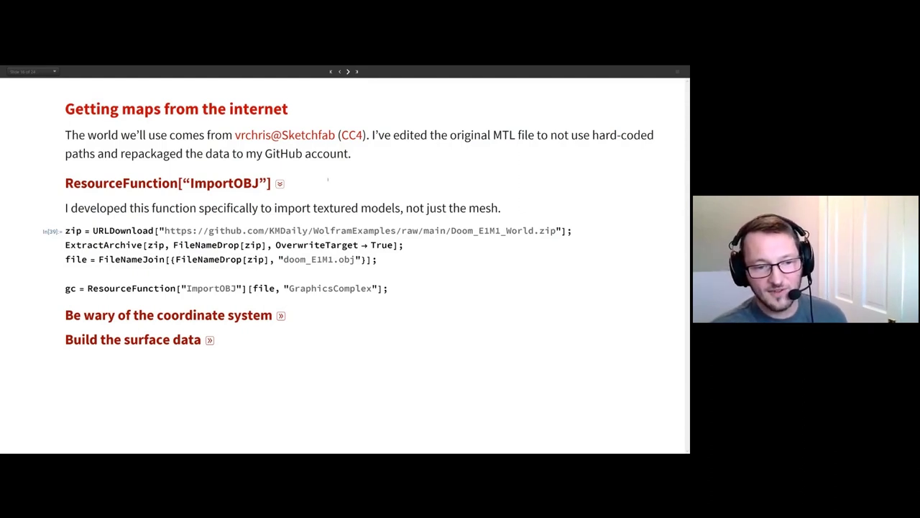
{"action": "left_click", "coordinate": [279, 183]}
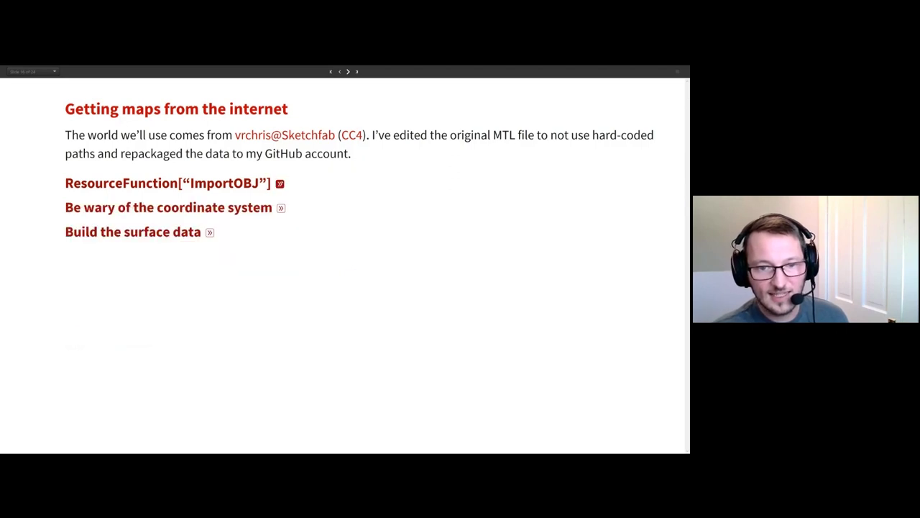
Render the Doom map with axes, re-running the ImportOBJ download to refresh its data.
{"action": "left_click", "coordinate": [280, 208]}
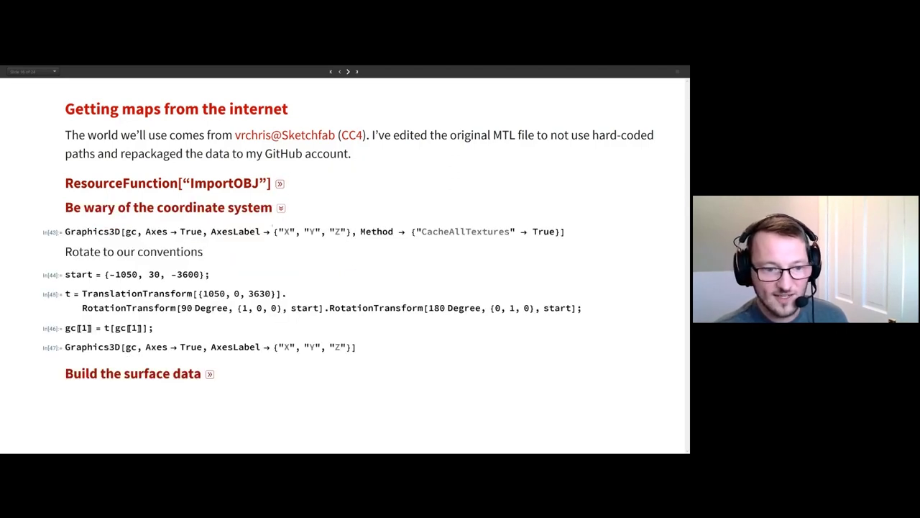
{"action": "left_click", "coordinate": [568, 232]}
{"action": "key", "text": "shift+Return"}
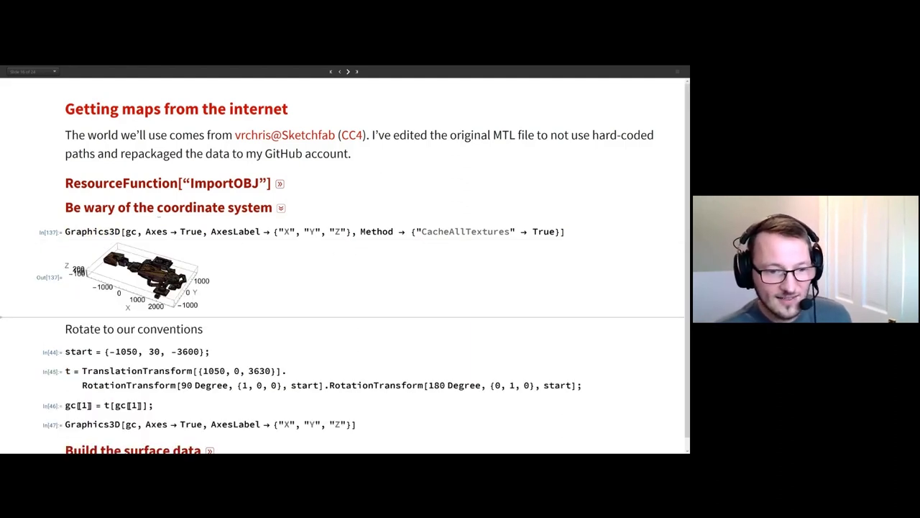
{"action": "key", "text": "Up"}
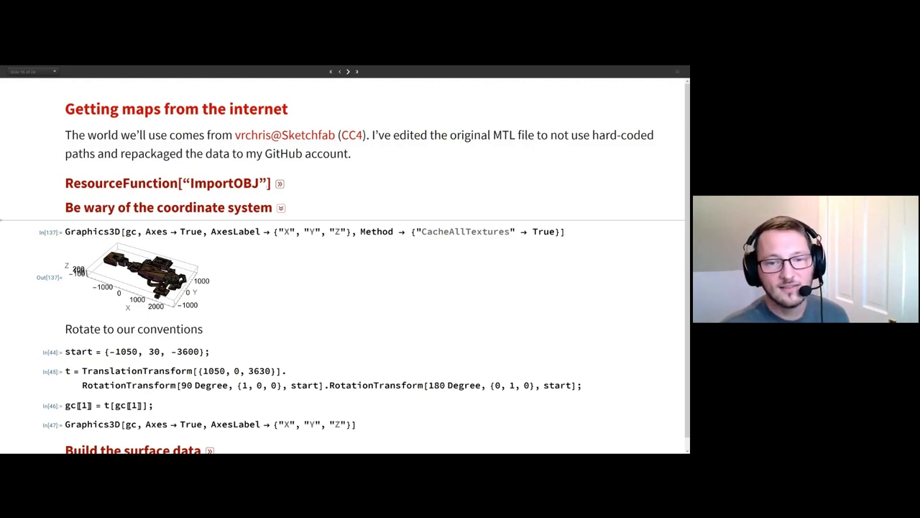
{"action": "key", "text": "ctrl+apostrophe"}
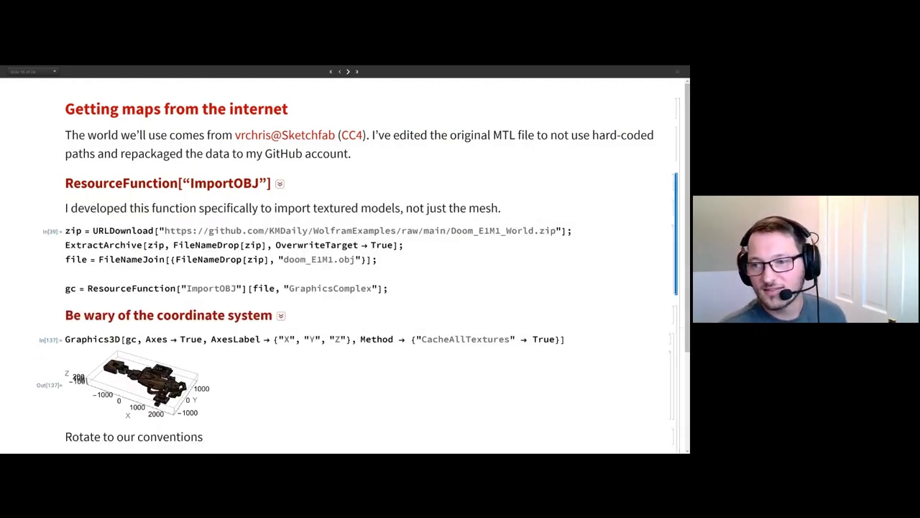
{"action": "key", "text": "shift+Return"}
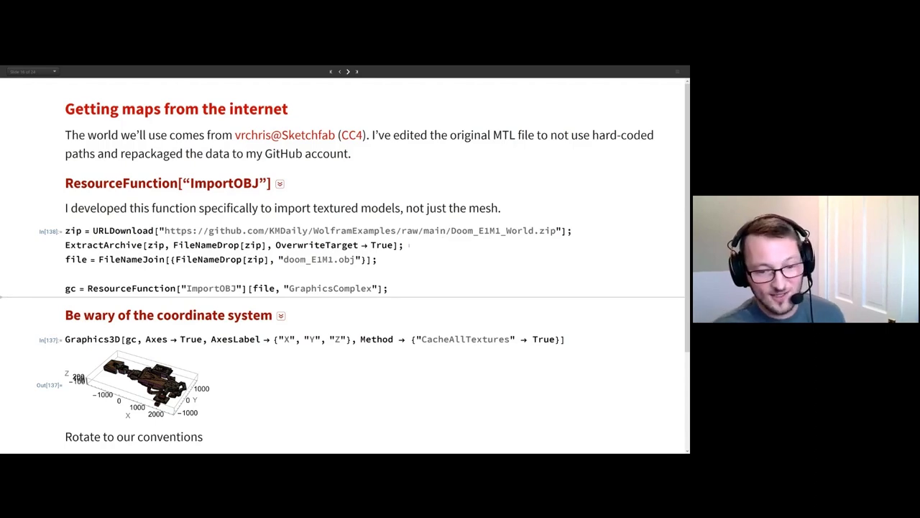
{"action": "key", "text": "Down"}
{"action": "key", "text": "shift+Return"}
{"action": "left_click", "coordinate": [279, 126]}
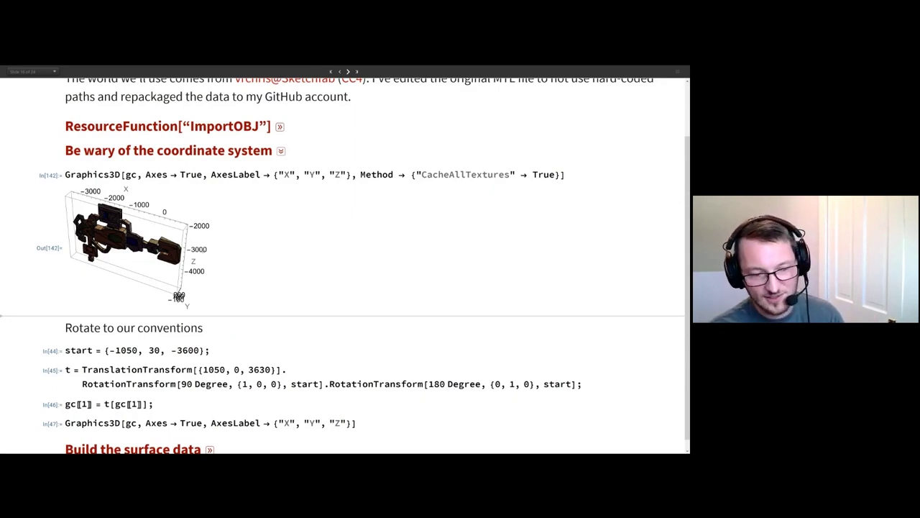
Define the start position and run the transforms reorienting the map, then expand Build the surface data.
{"action": "scroll", "coordinate": [232, 316], "scroll_direction": "down", "scroll_amount": 1}
{"action": "left_click", "coordinate": [221, 340]}
{"action": "key", "text": "shift+Return"}
{"action": "key", "text": "shift+Return"}
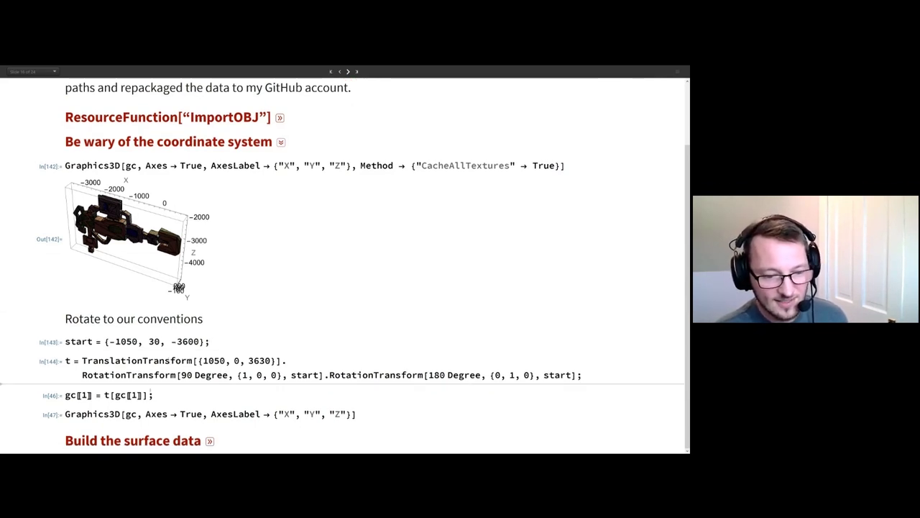
{"action": "key", "text": "shift+Return"}
{"action": "key", "text": "shift+Return"}
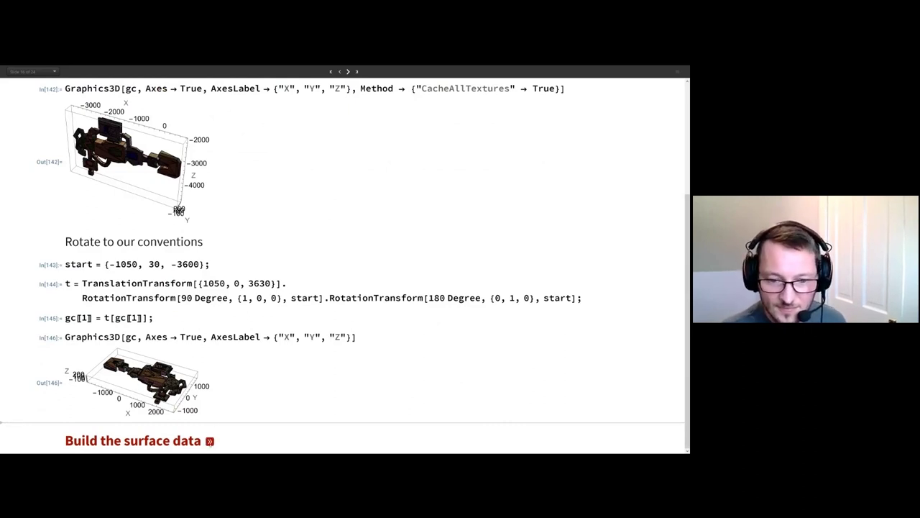
{"action": "left_click", "coordinate": [209, 440]}
{"action": "scroll", "coordinate": [345, 288], "scroll_direction": "down", "scroll_amount": 1}
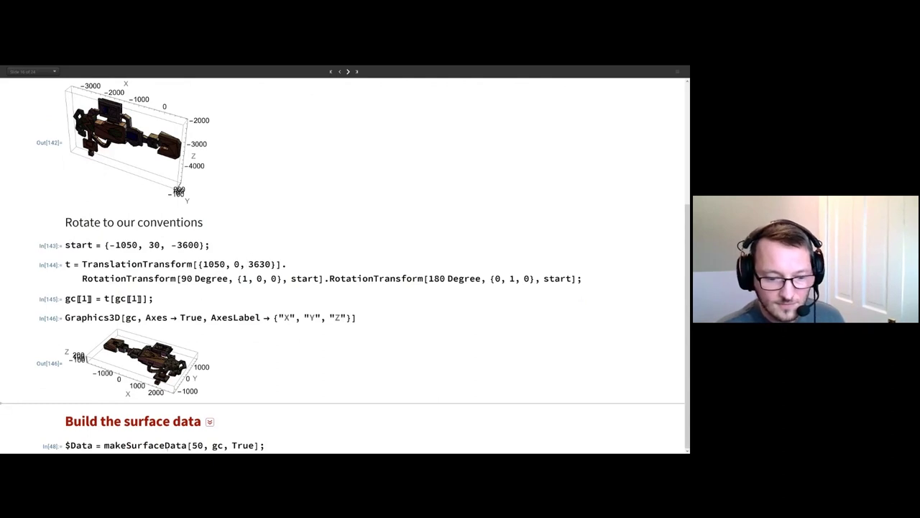
Evaluate the makeSurfaceData $Data cell and advance to the Collision detection: surface data slide.
{"action": "key", "text": "shift+Return"}
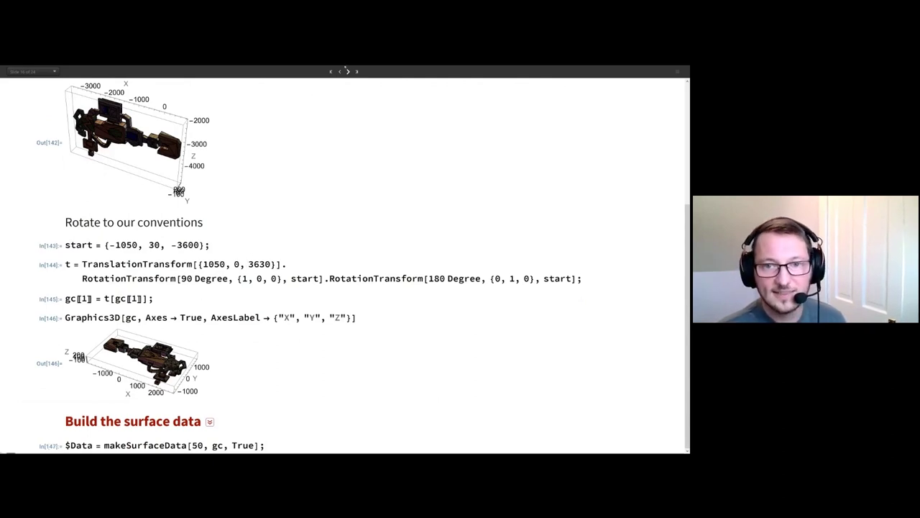
{"action": "left_click", "coordinate": [348, 72]}
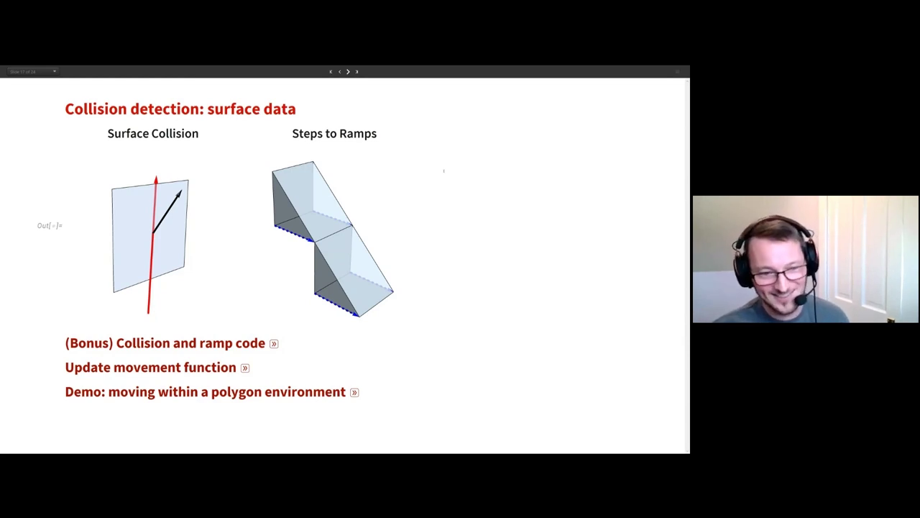
Rotate the Surface Collision diagram until its plane faces the viewer.
{"action": "mouse_move", "coordinate": [193, 290]}
{"action": "left_mouse_down"}
{"action": "mouse_move", "coordinate": [190, 247]}
{"action": "mouse_move", "coordinate": [236, 299]}
{"action": "left_mouse_up"}
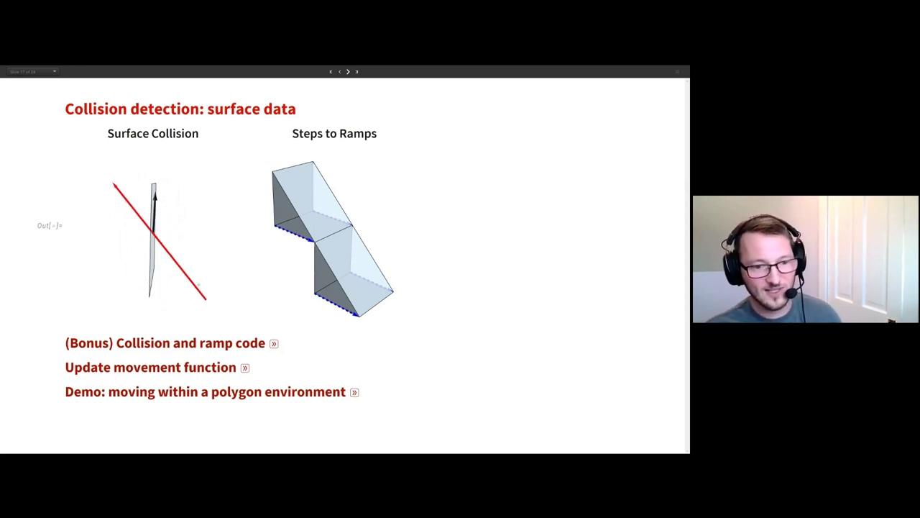
{"action": "left_click_drag", "start_coordinate": [154, 251], "coordinate": [79, 230]}
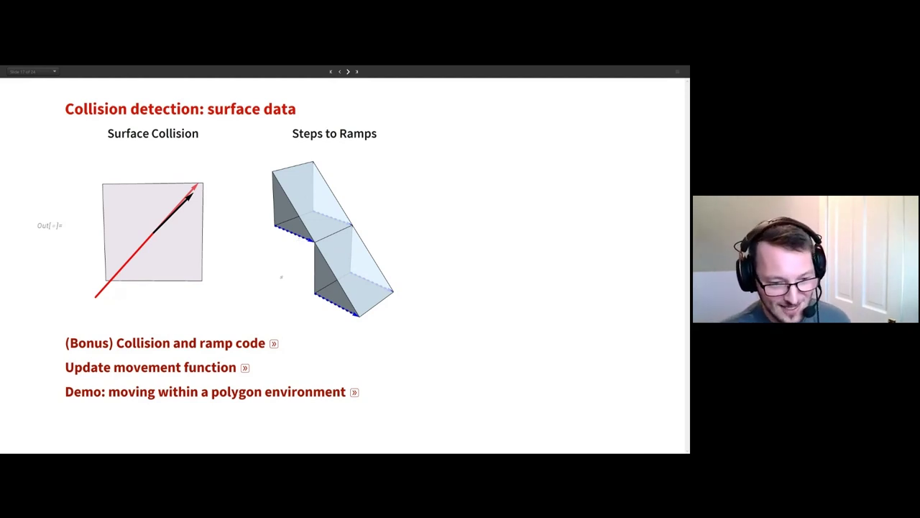
Open Update movement function, highlighting findSurfaceCollisionIndices, resolveSurfaceCollision and viewVector, then fold it.
{"action": "left_click", "coordinate": [244, 367]}
{"action": "scroll", "coordinate": [244, 367], "scroll_direction": "down", "scroll_amount": 2}
{"action": "scroll", "coordinate": [245, 367], "scroll_direction": "down", "scroll_amount": 3}
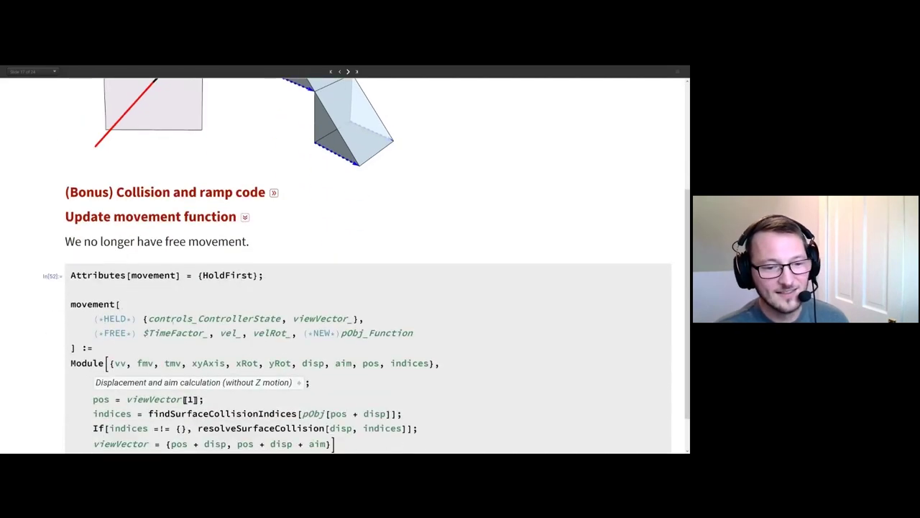
{"action": "scroll", "coordinate": [367, 266], "scroll_direction": "down", "scroll_amount": 1}
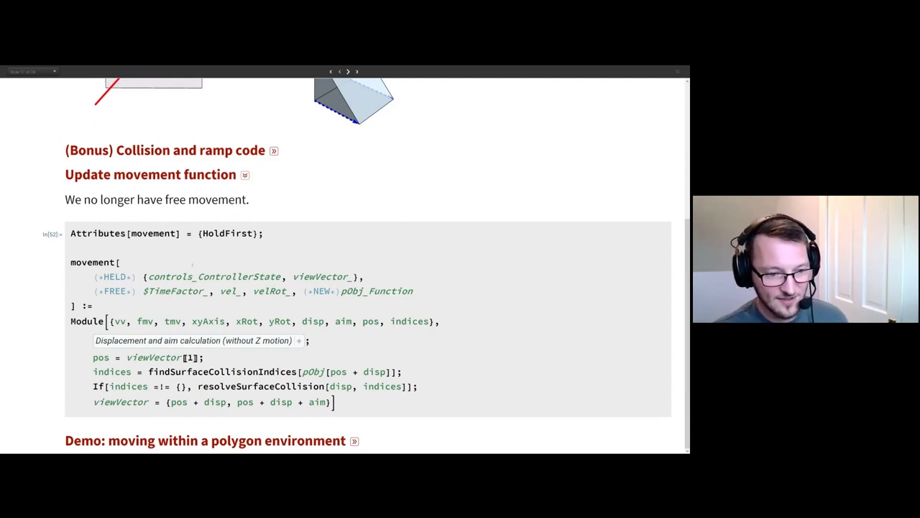
{"action": "double_click", "coordinate": [110, 261]}
{"action": "left_click", "coordinate": [194, 340]}
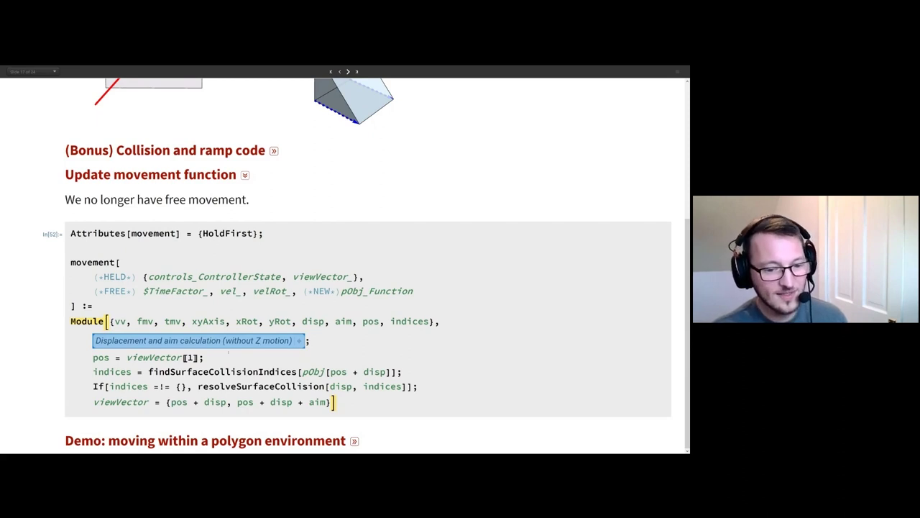
{"action": "double_click", "coordinate": [222, 372]}
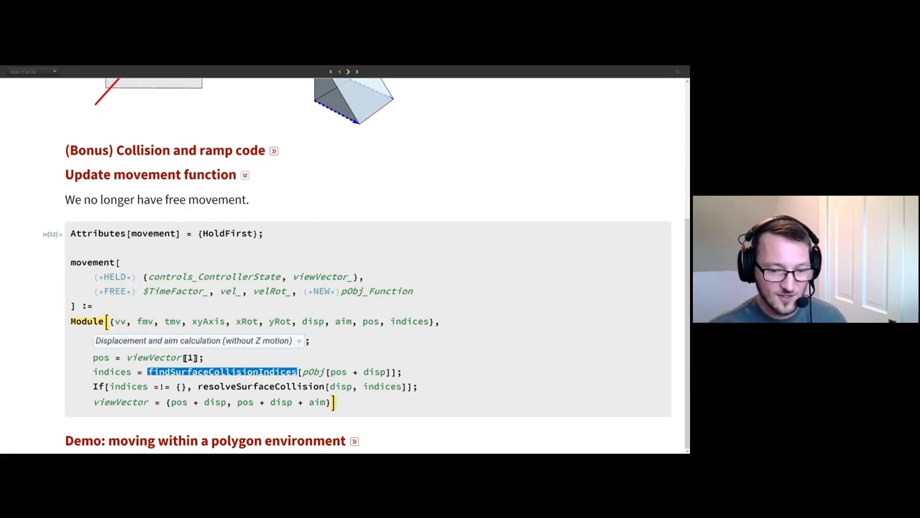
{"action": "double_click", "coordinate": [299, 371]}
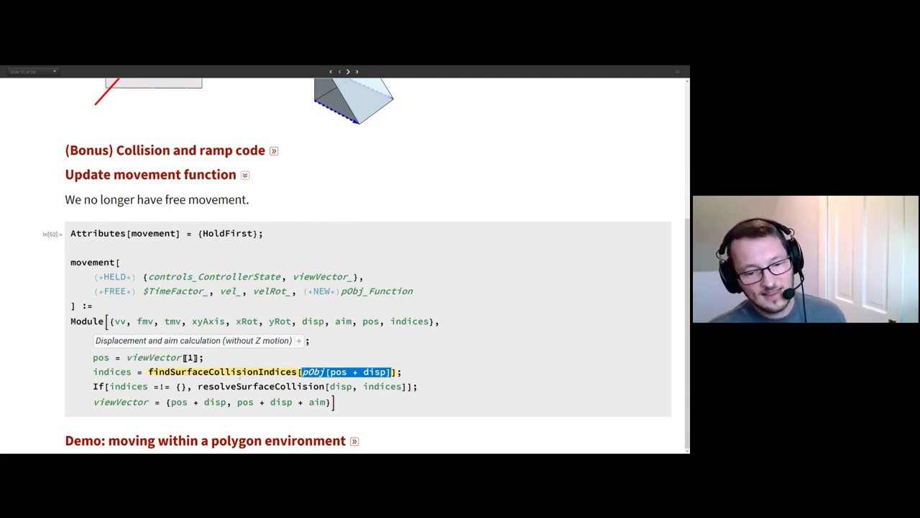
{"action": "double_click", "coordinate": [261, 386]}
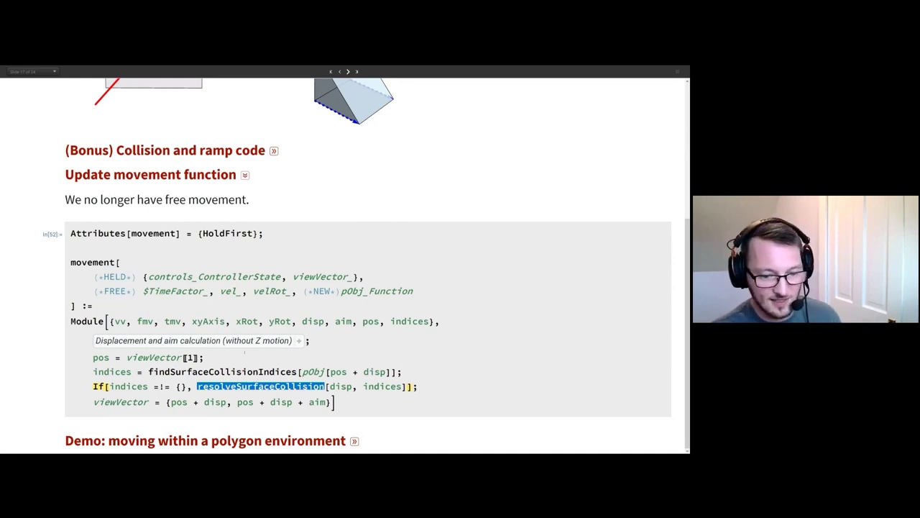
{"action": "double_click", "coordinate": [121, 402]}
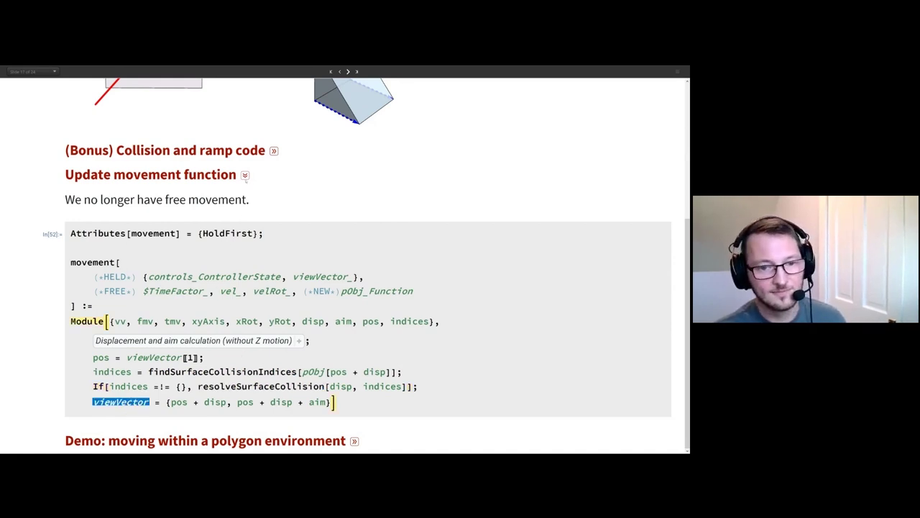
{"action": "left_click", "coordinate": [244, 175]}
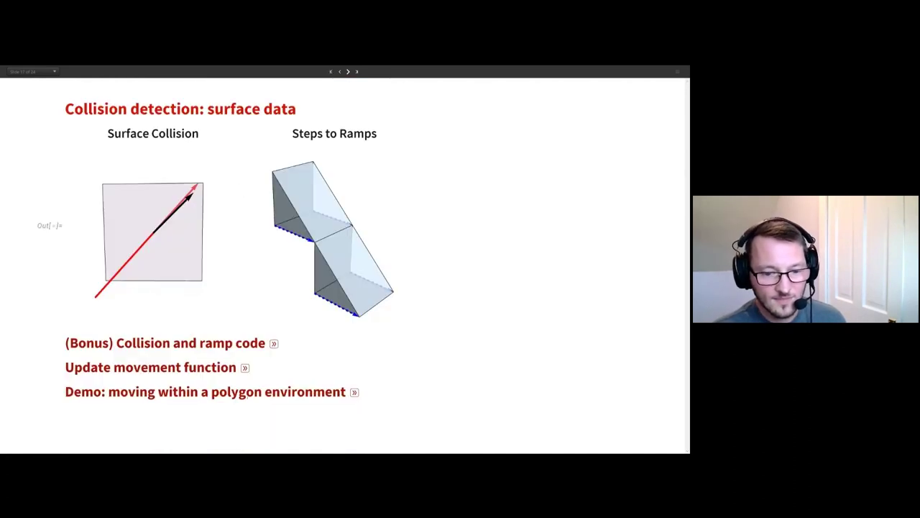
Expand the Demo, evaluate convertStepsToRamps[28] and the DynamicModule walker, then page down to Gravity.
{"action": "left_click", "coordinate": [354, 392]}
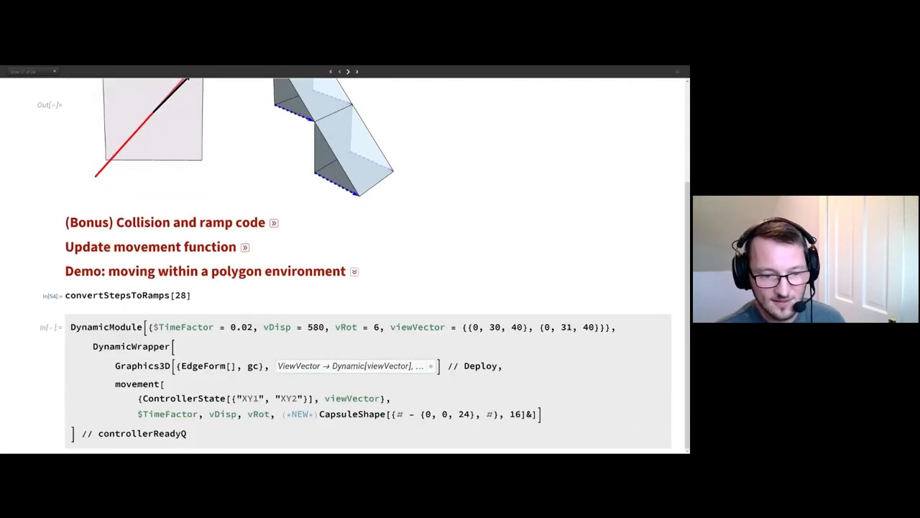
{"action": "key", "text": "shift+Return"}
{"action": "left_click", "coordinate": [275, 344]}
{"action": "key", "text": "shift+Return"}
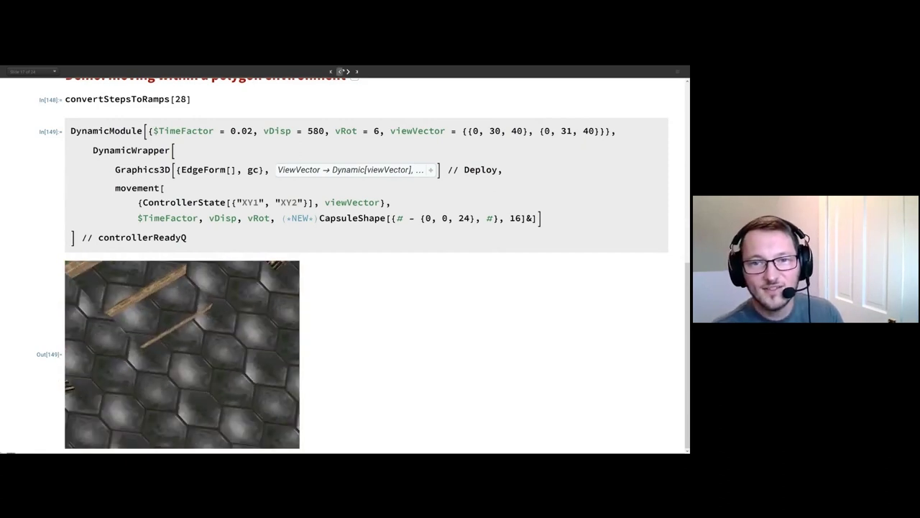
{"action": "key", "text": "Page_Down"}
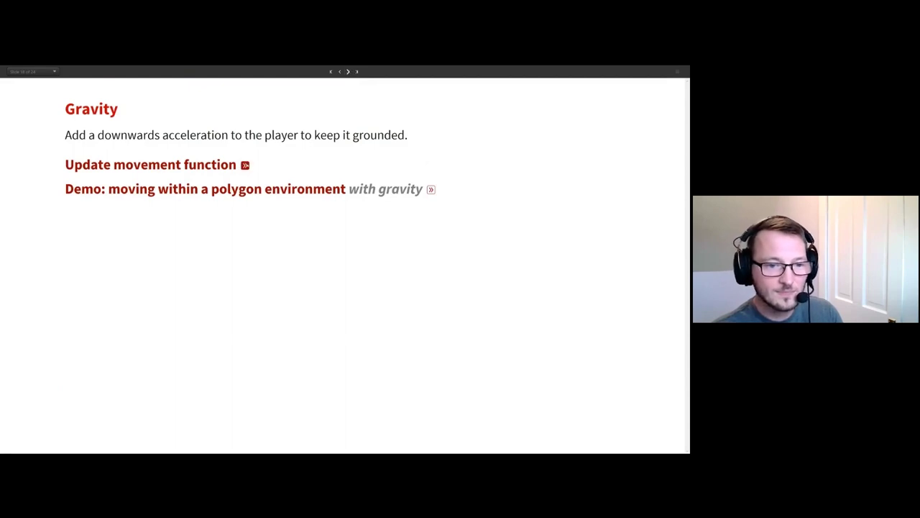
{"action": "left_click", "coordinate": [244, 164]}
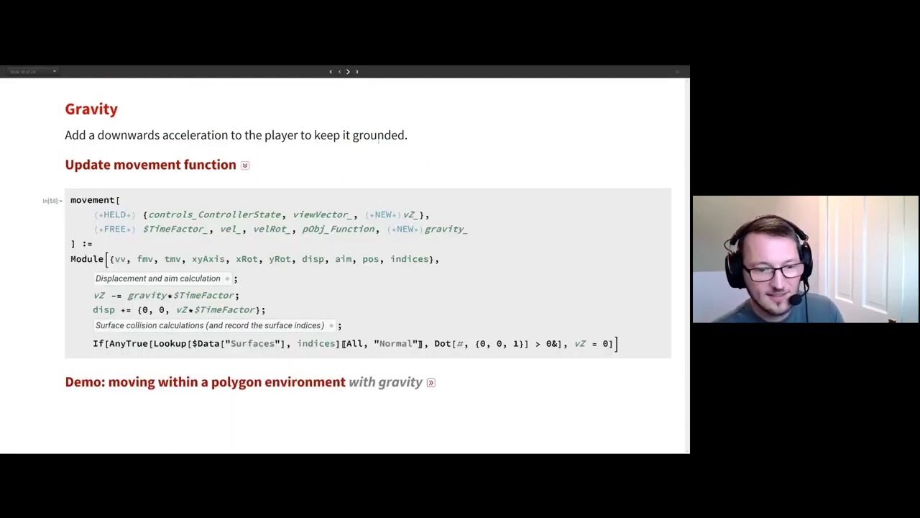
{"action": "left_click_drag", "start_coordinate": [92, 294], "coordinate": [302, 310]}
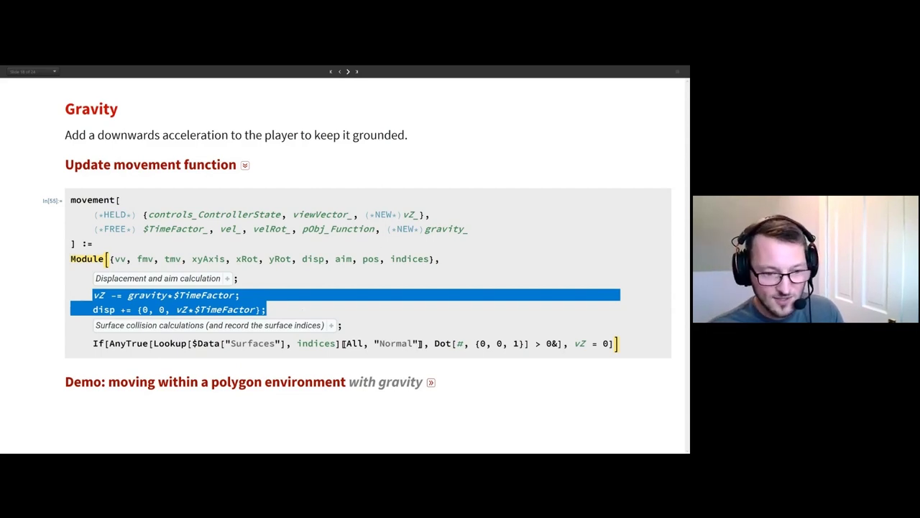
{"action": "key", "text": "Left"}
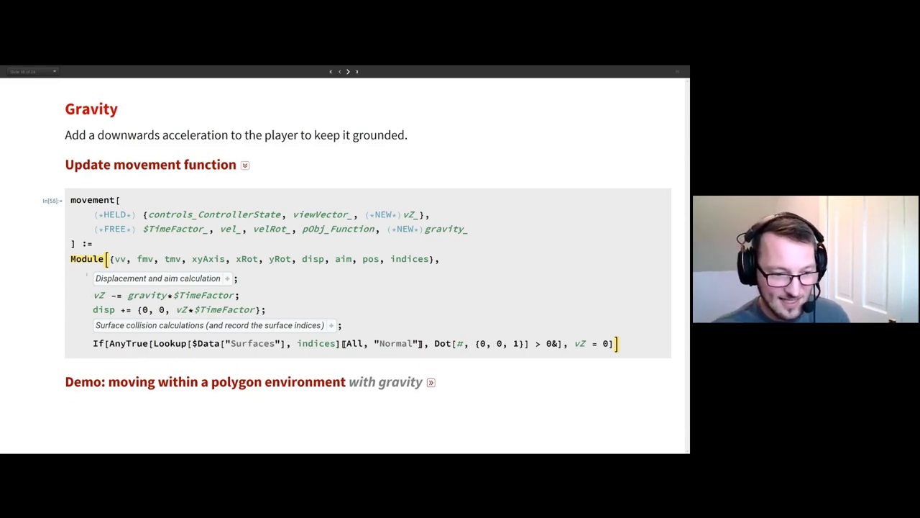
{"action": "key", "text": "Up"}
{"action": "key", "text": "Down"}
{"action": "key", "text": "Down"}
{"action": "key", "text": "Down"}
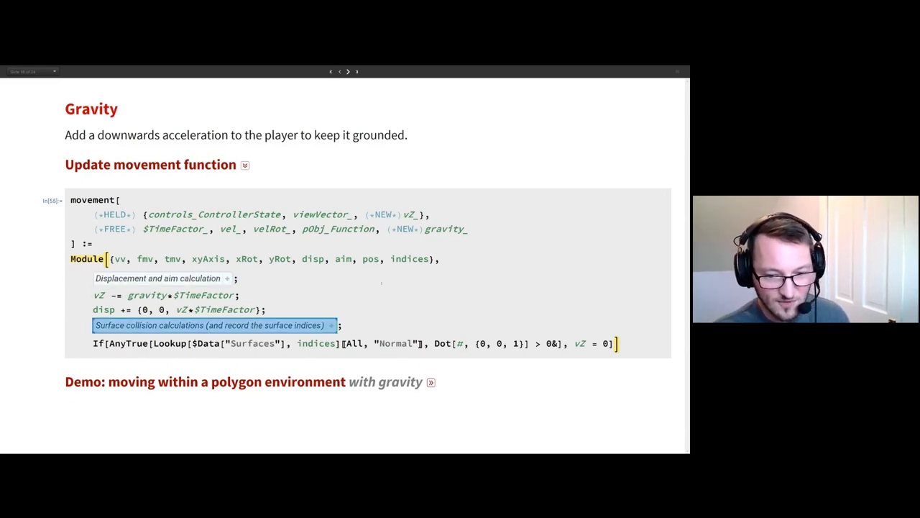
{"action": "left_click", "coordinate": [380, 325]}
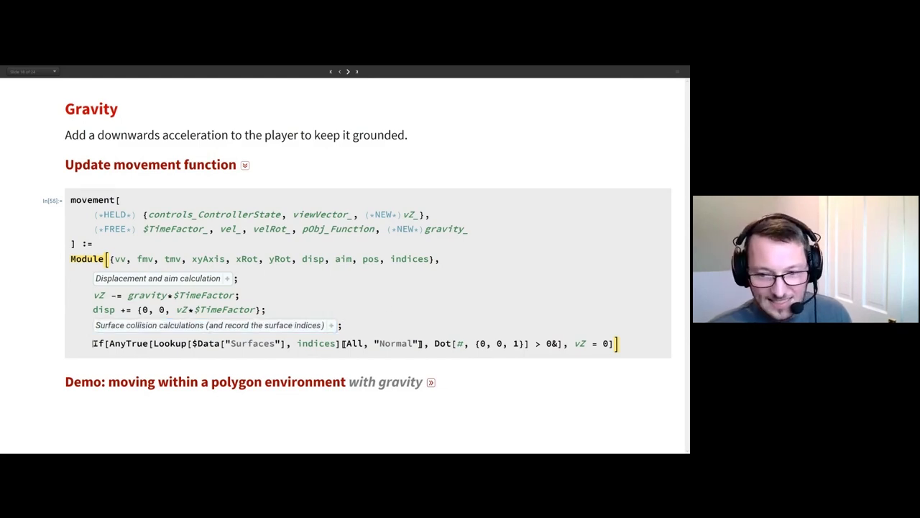
{"action": "key", "text": "shift+End"}
{"action": "triple_click", "coordinate": [444, 343]}
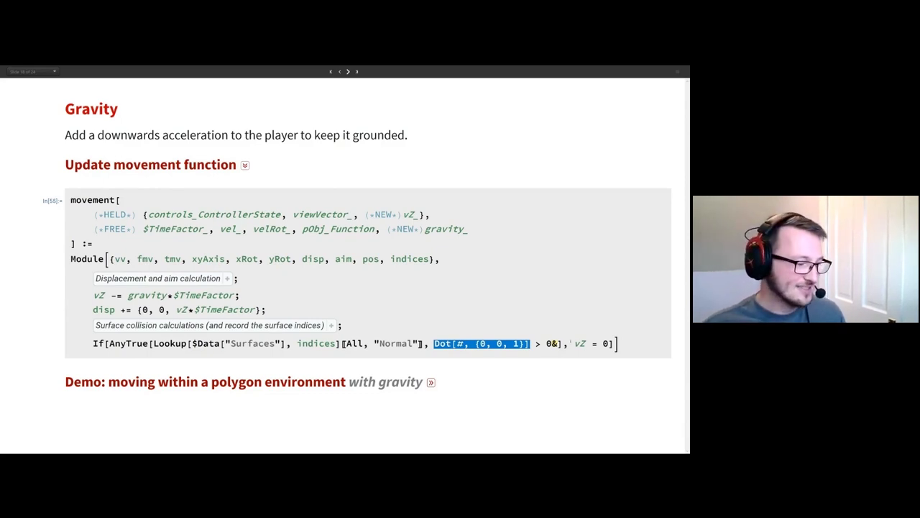
{"action": "left_click", "coordinate": [244, 165]}
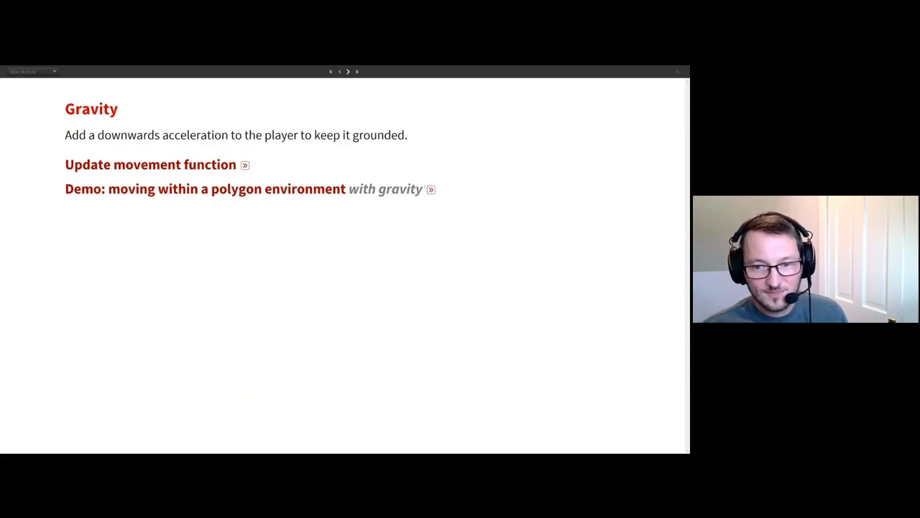
Run the polygon-environment gravity demo through the Doom map, then advance to the line-of-sight slide.
{"action": "left_click", "coordinate": [431, 189]}
{"action": "key", "text": "shift+Return"}
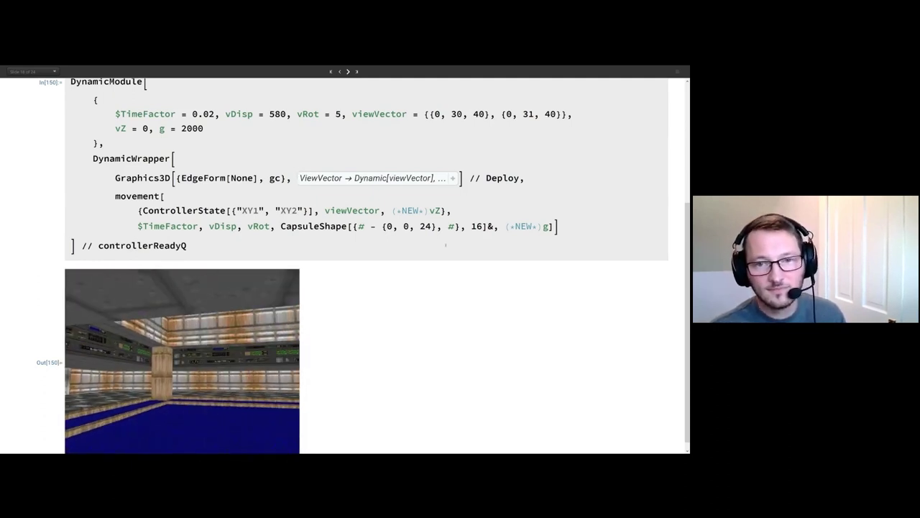
{"action": "left_click", "coordinate": [349, 71]}
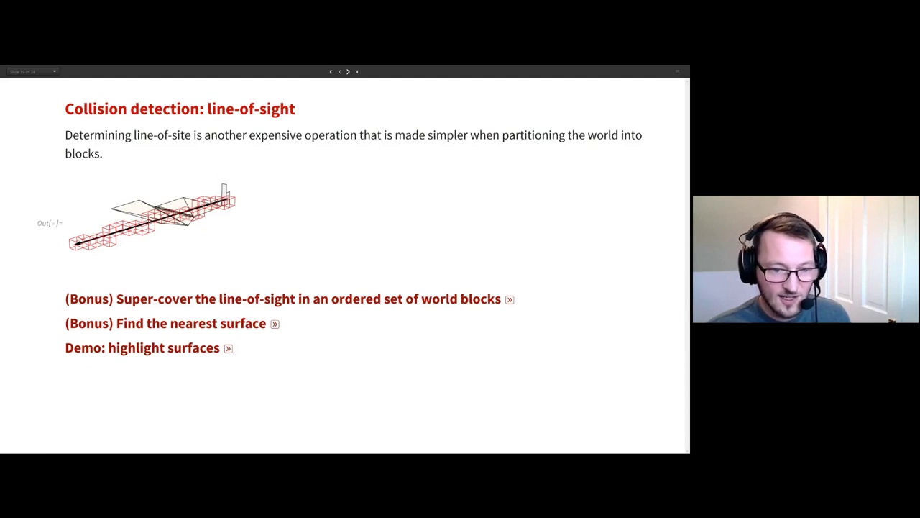
Rotate the line-of-sight diagram, run the highlight-surfaces demo, then advance to the interactions slide.
{"action": "mouse_move", "coordinate": [151, 230]}
{"action": "left_mouse_down"}
{"action": "mouse_move", "coordinate": [167, 263]}
{"action": "mouse_move", "coordinate": [158, 231]}
{"action": "left_mouse_up"}
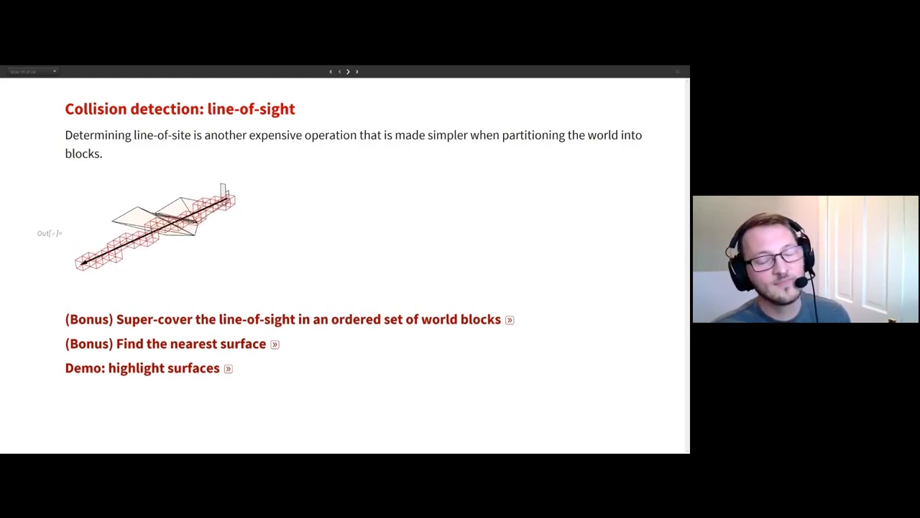
{"action": "left_click_drag", "start_coordinate": [158, 231], "coordinate": [154, 228]}
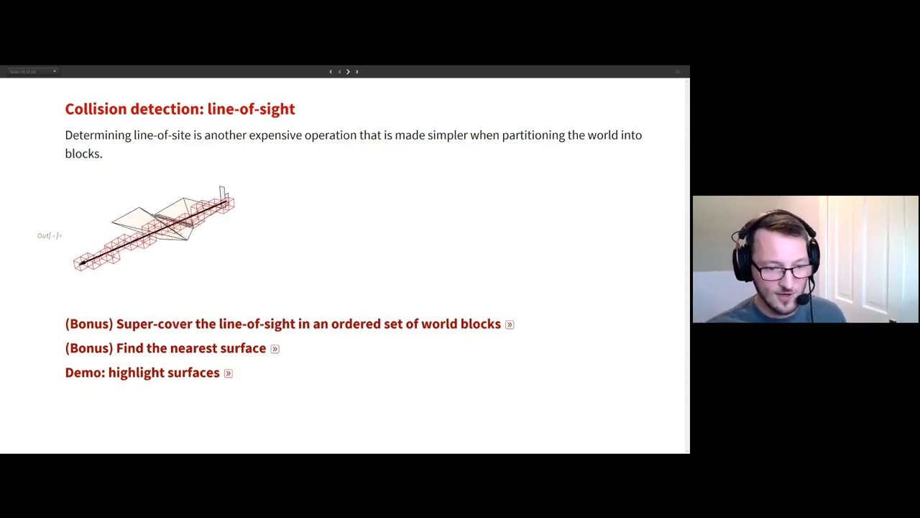
{"action": "left_click", "coordinate": [229, 373]}
{"action": "scroll", "coordinate": [225, 294], "scroll_direction": "down", "scroll_amount": 5}
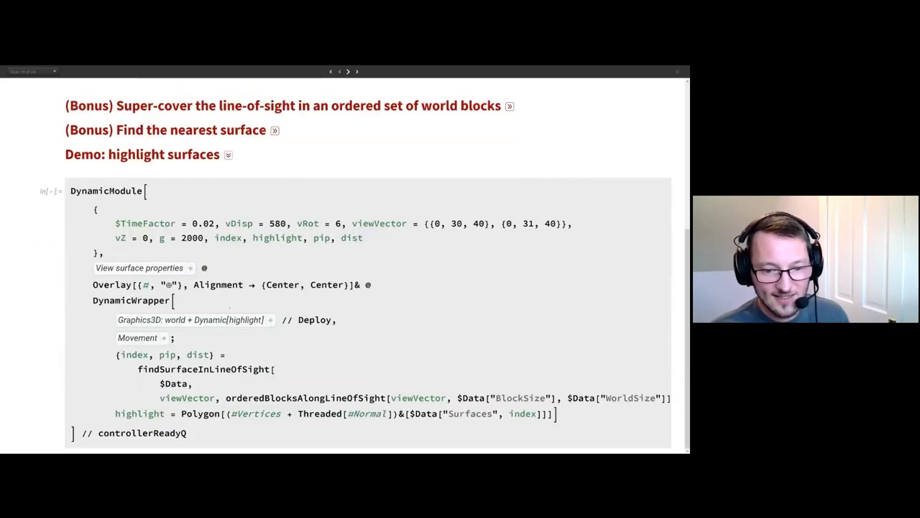
{"action": "key", "text": "shift+Return"}
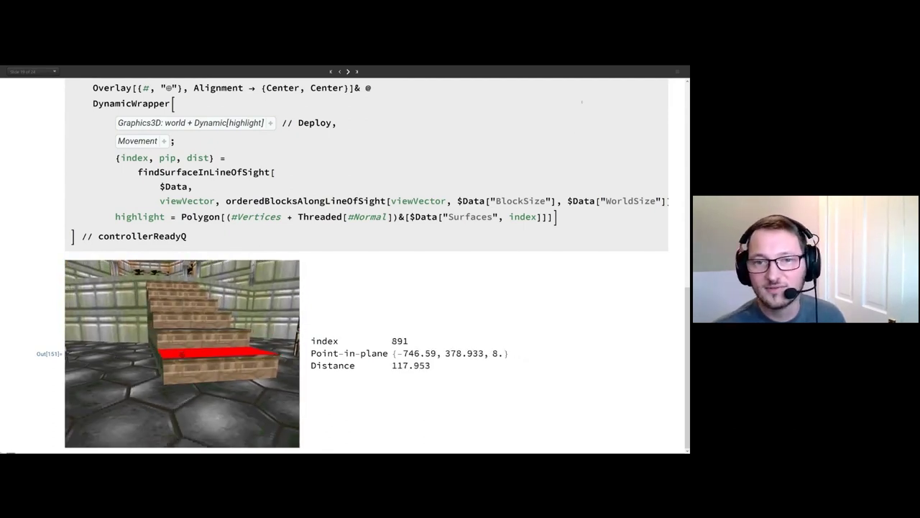
{"action": "left_click", "coordinate": [348, 71]}
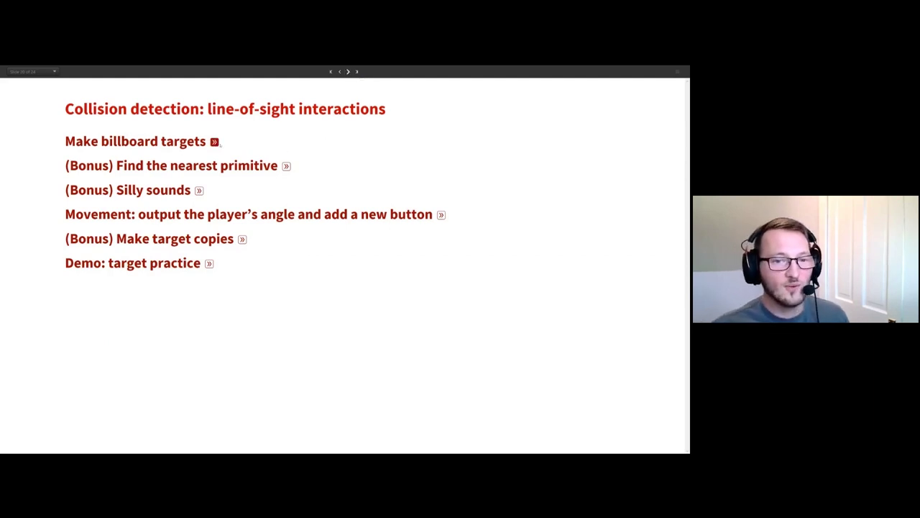
Evaluate the billboard target cells, highlight Cylinder in the Spec line, then fold the section.
{"action": "left_click", "coordinate": [214, 142]}
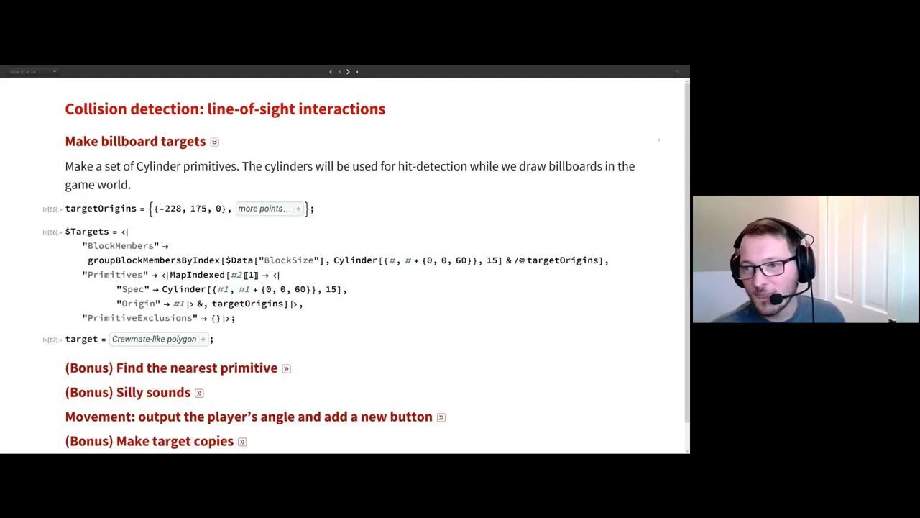
{"action": "key", "text": "shift+Return"}
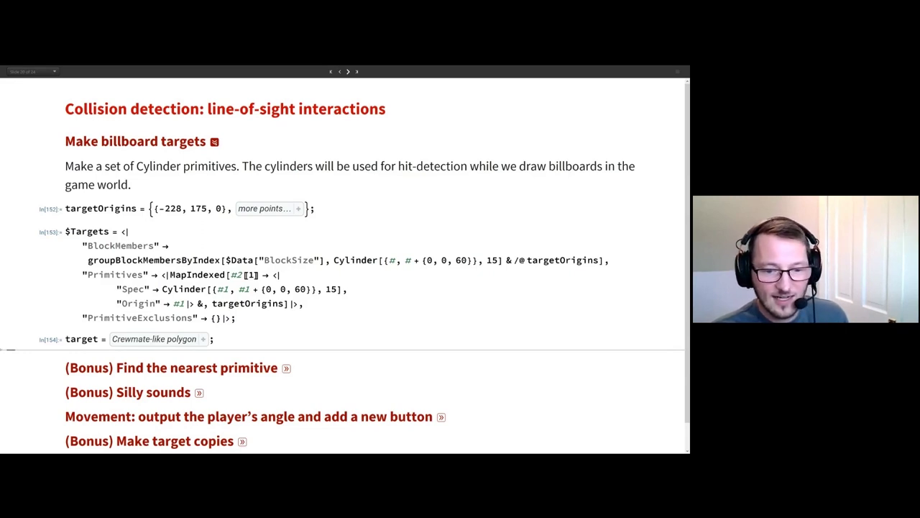
{"action": "double_click", "coordinate": [184, 289]}
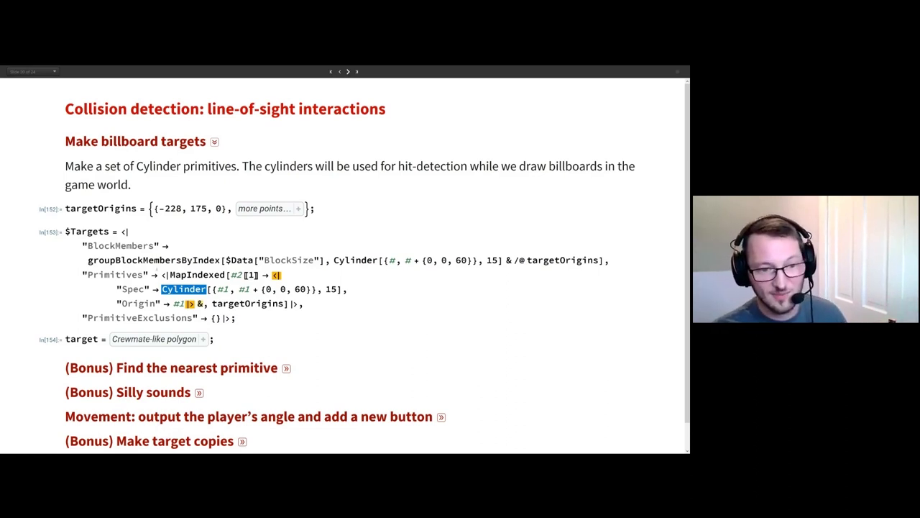
{"action": "left_click", "coordinate": [215, 141]}
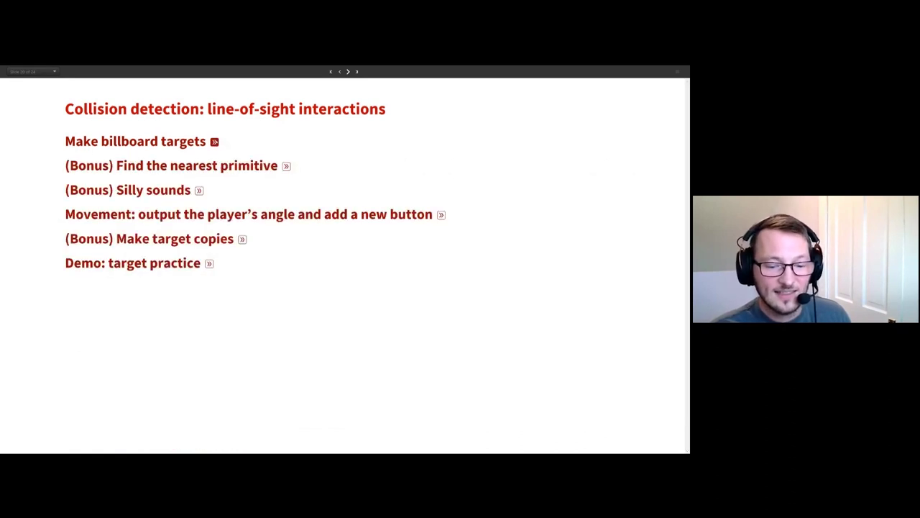
Expand the Movement code and highlight the player-angle line and xButton in noDrift.
{"action": "left_click", "coordinate": [442, 214]}
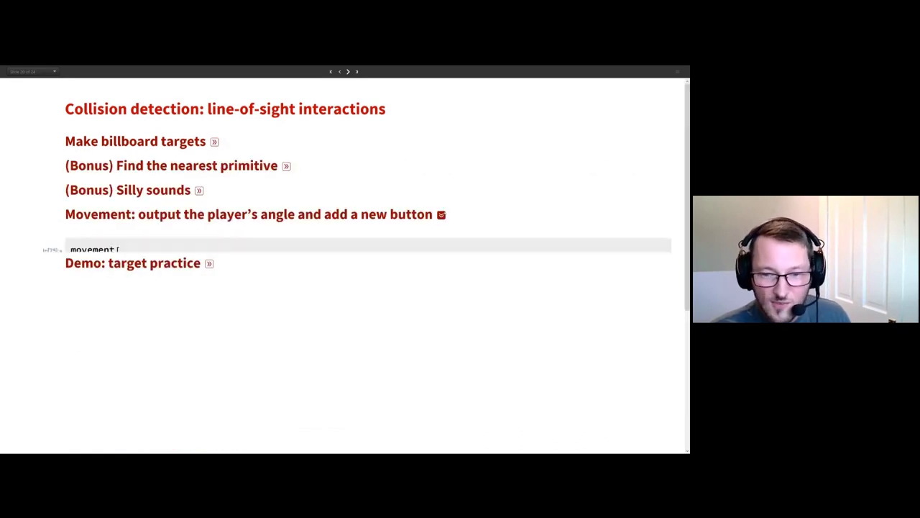
{"action": "scroll", "coordinate": [441, 216], "scroll_direction": "down", "scroll_amount": 3}
{"action": "scroll", "coordinate": [361, 267], "scroll_direction": "down", "scroll_amount": 2}
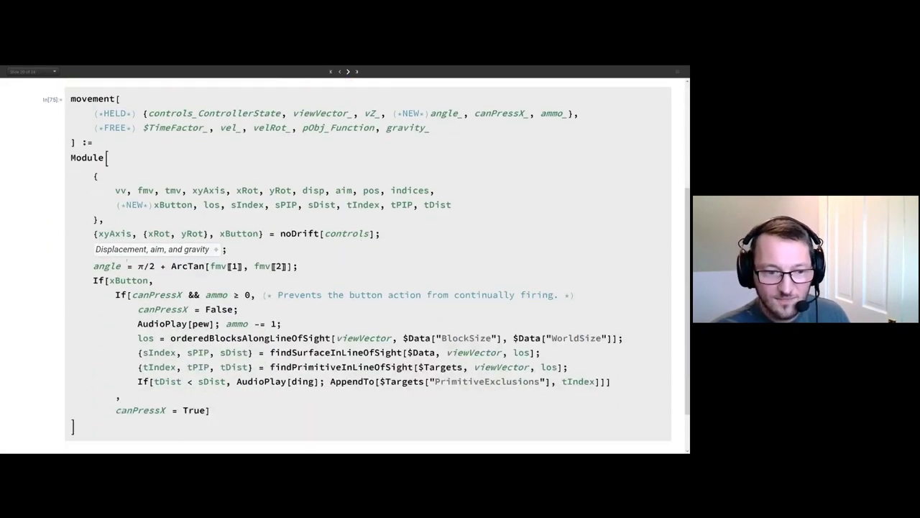
{"action": "left_click_drag", "start_coordinate": [92, 266], "coordinate": [92, 280]}
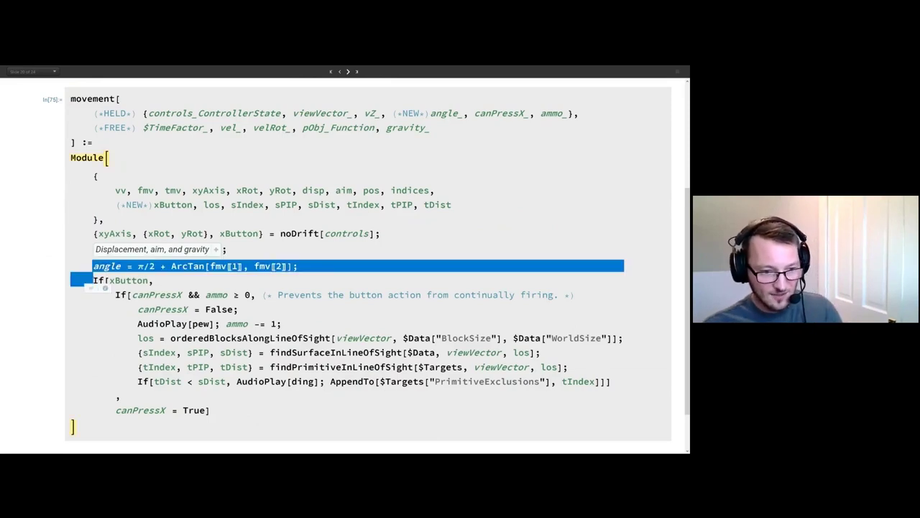
{"action": "double_click", "coordinate": [238, 234]}
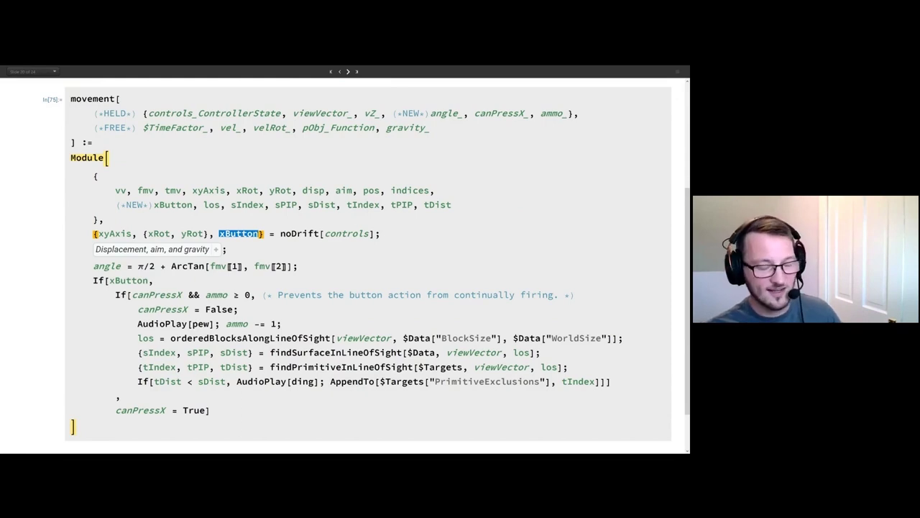
Highlight canPressX, the AudioPlay[pew] call and orderedBlocksAlongLineOfSight in the firing code.
{"action": "scroll", "coordinate": [368, 259], "scroll_direction": "down", "scroll_amount": 1}
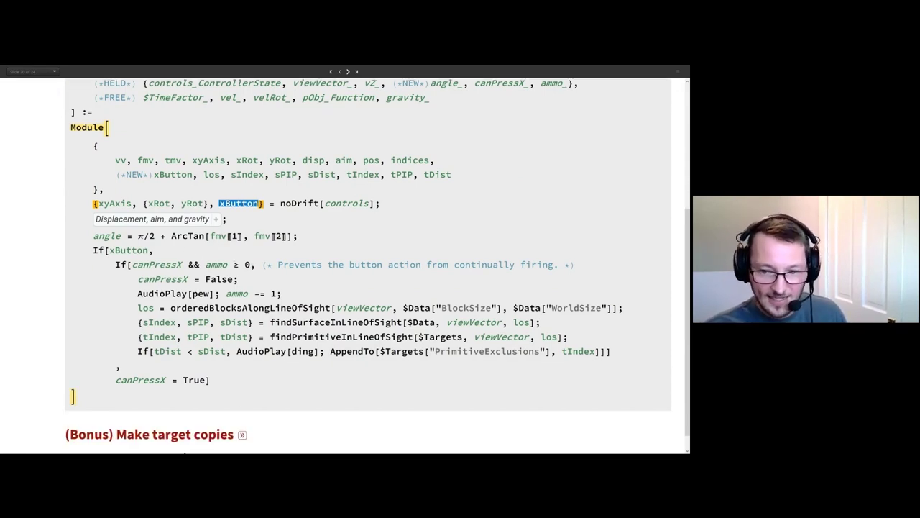
{"action": "double_click", "coordinate": [157, 265]}
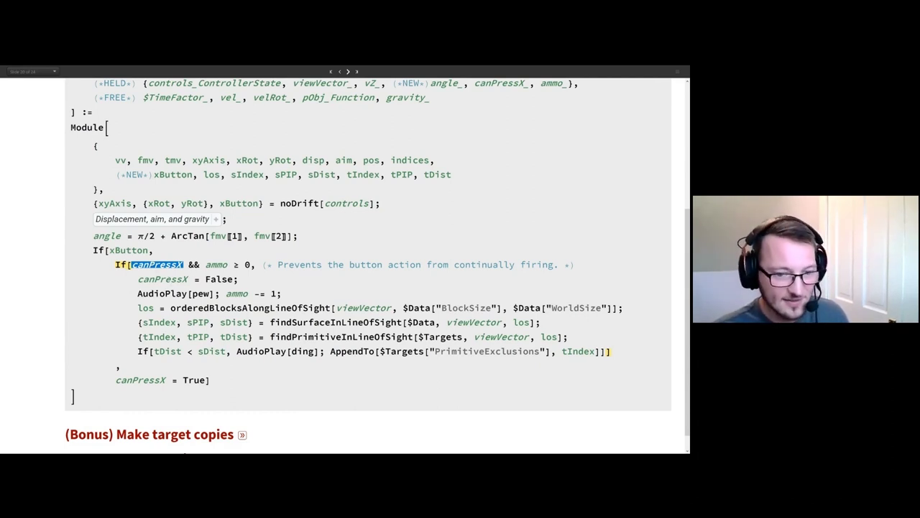
{"action": "double_click", "coordinate": [163, 279]}
{"action": "double_click", "coordinate": [162, 293]}
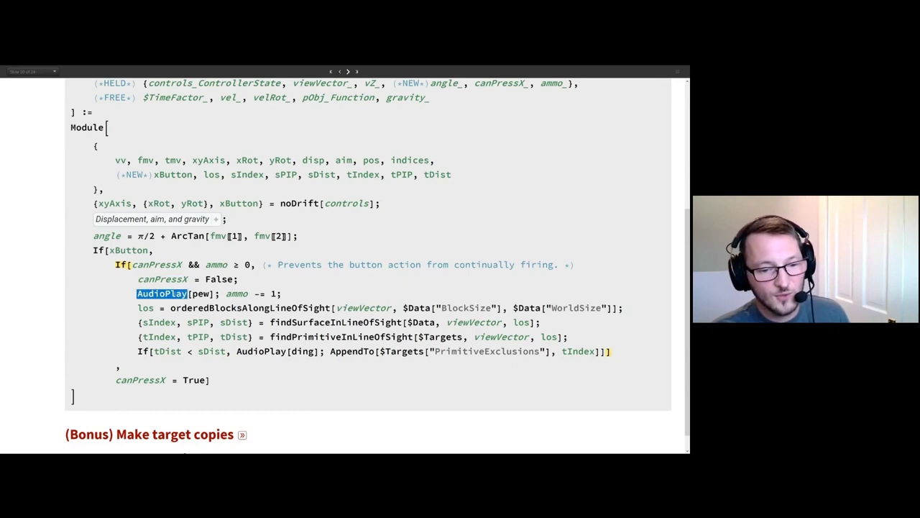
{"action": "key", "text": "ctrl+period"}
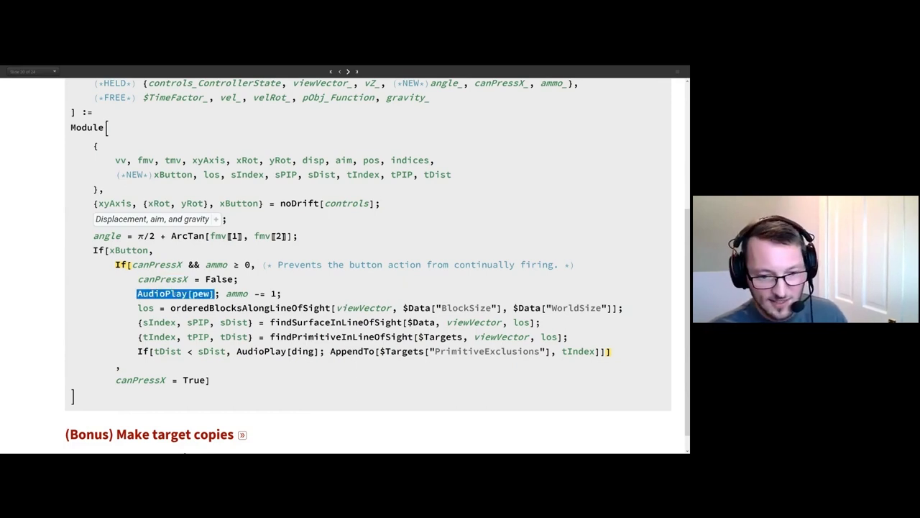
{"action": "double_click", "coordinate": [250, 308]}
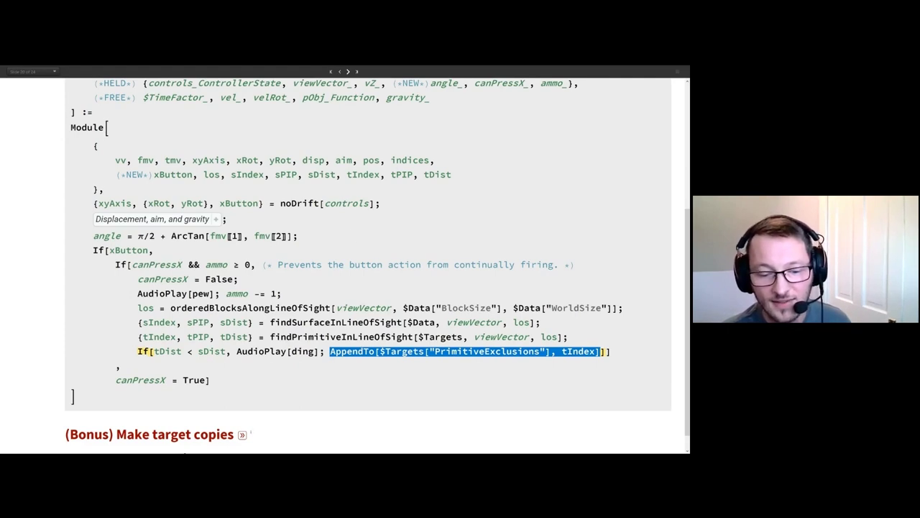
Scroll down to the 'Demo: target practice' cell.
{"action": "scroll", "coordinate": [368, 263], "scroll_direction": "down", "scroll_amount": 1}
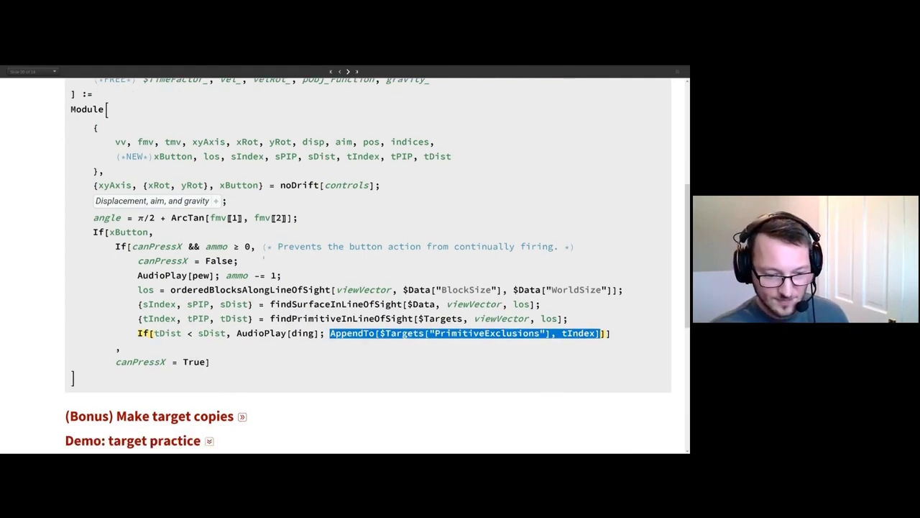
{"action": "scroll", "coordinate": [368, 263], "scroll_direction": "down", "scroll_amount": 1}
{"action": "scroll", "coordinate": [369, 263], "scroll_direction": "down", "scroll_amount": 5}
Evaluate the target-practice DynamicModule cell, then advance to the Heads-up display (HUD) slide.
{"action": "left_click", "coordinate": [343, 272]}
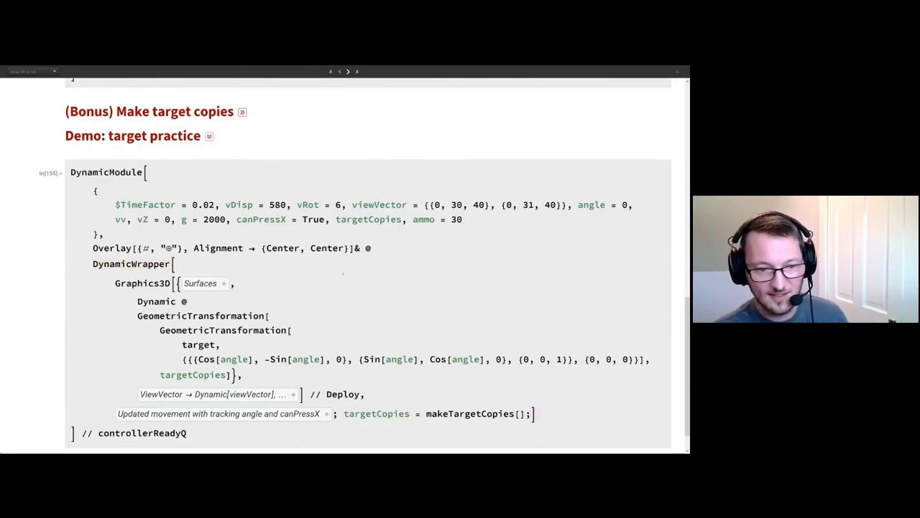
{"action": "key", "text": "shift+Return"}
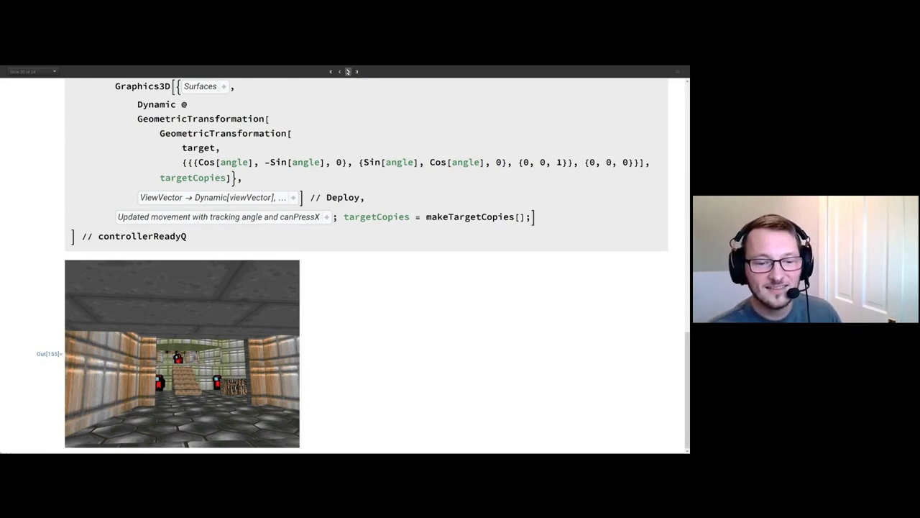
{"action": "left_click", "coordinate": [348, 72]}
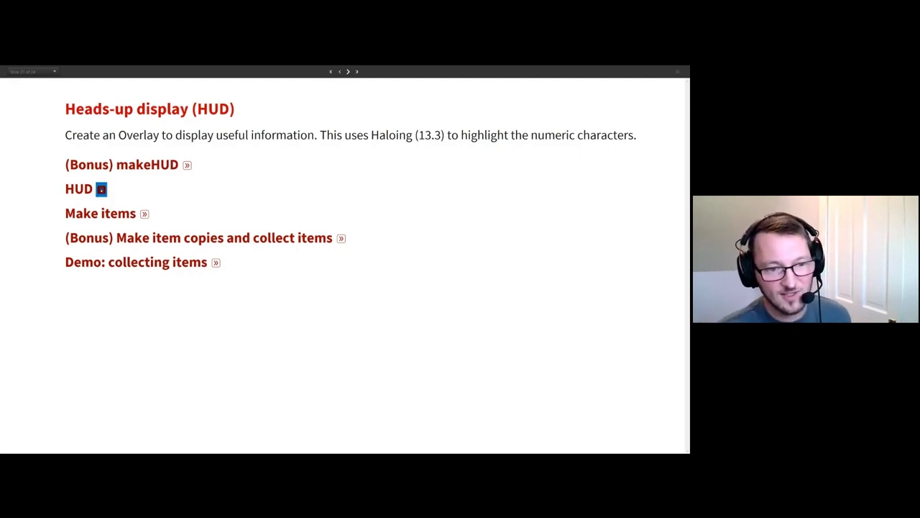
Preview the HUD Manipulate with ammo 10, health 34% and armor 21%, then collapse it.
{"action": "left_click", "coordinate": [101, 189]}
{"action": "left_click", "coordinate": [170, 224]}
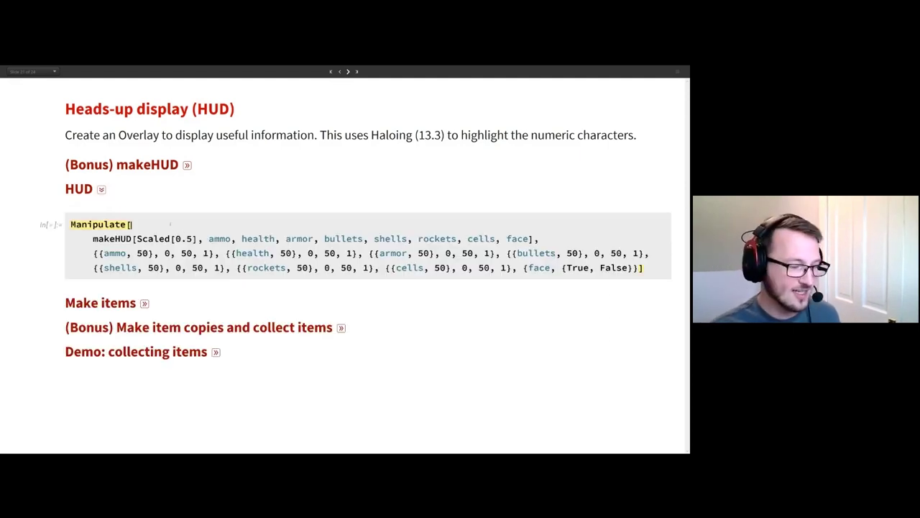
{"action": "key", "text": "shift+Return"}
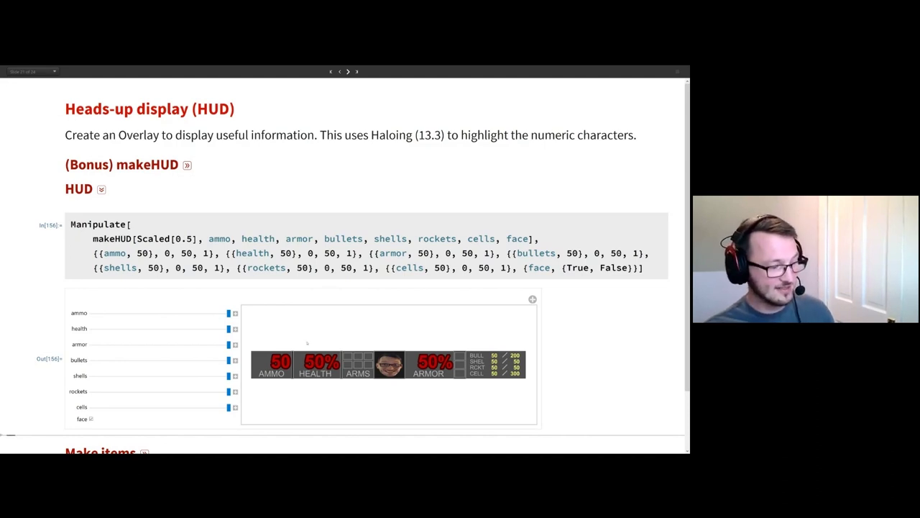
{"action": "left_click_drag", "start_coordinate": [228, 312], "coordinate": [119, 312]}
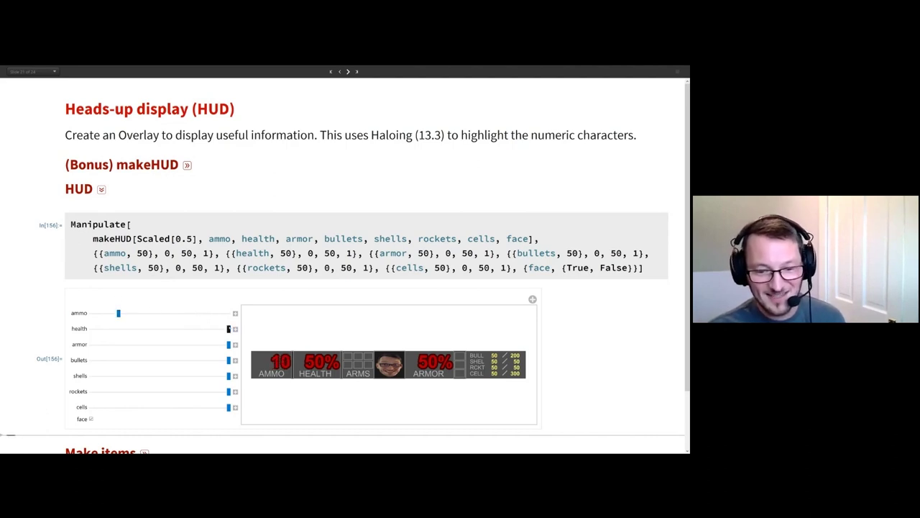
{"action": "left_click_drag", "start_coordinate": [229, 329], "coordinate": [146, 326]}
{"action": "left_click_drag", "start_coordinate": [229, 344], "coordinate": [148, 344]}
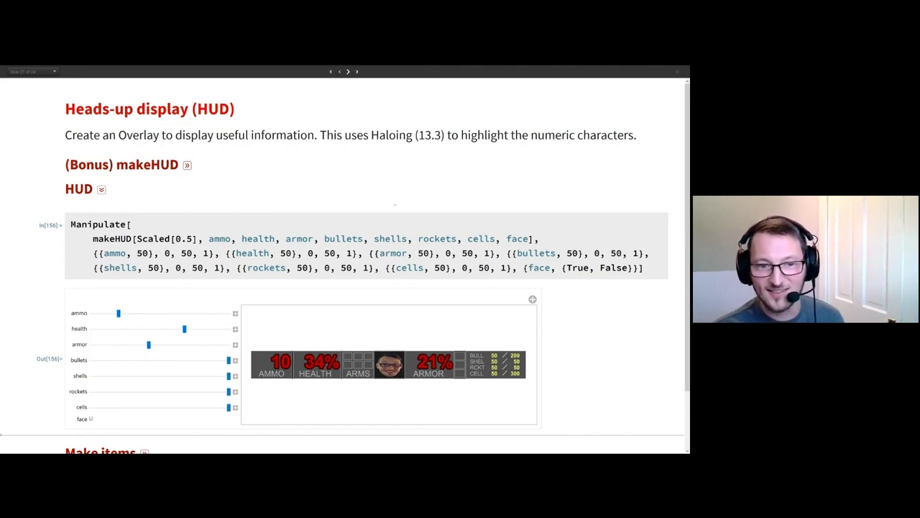
{"action": "left_click", "coordinate": [101, 190]}
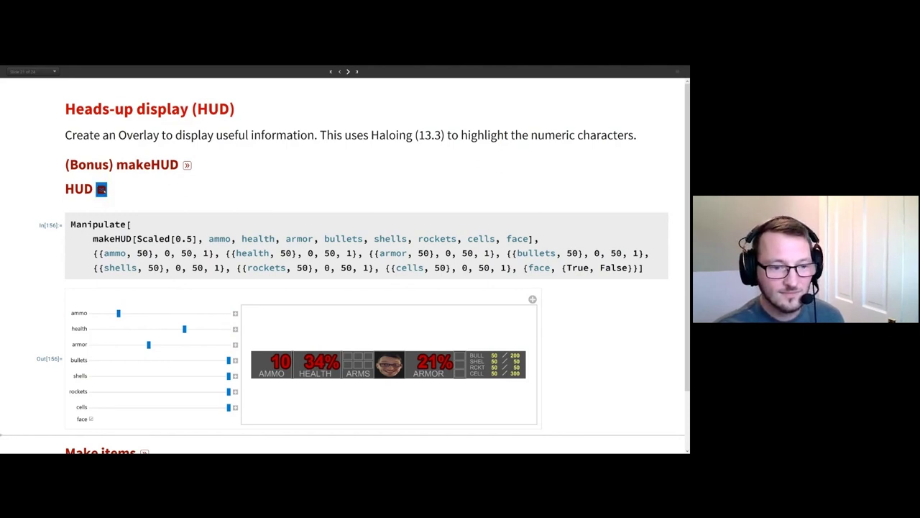
Re-evaluate Make items, highlighting health, $Items and Sphere in the Spec, then collapse it.
{"action": "left_click", "coordinate": [144, 213]}
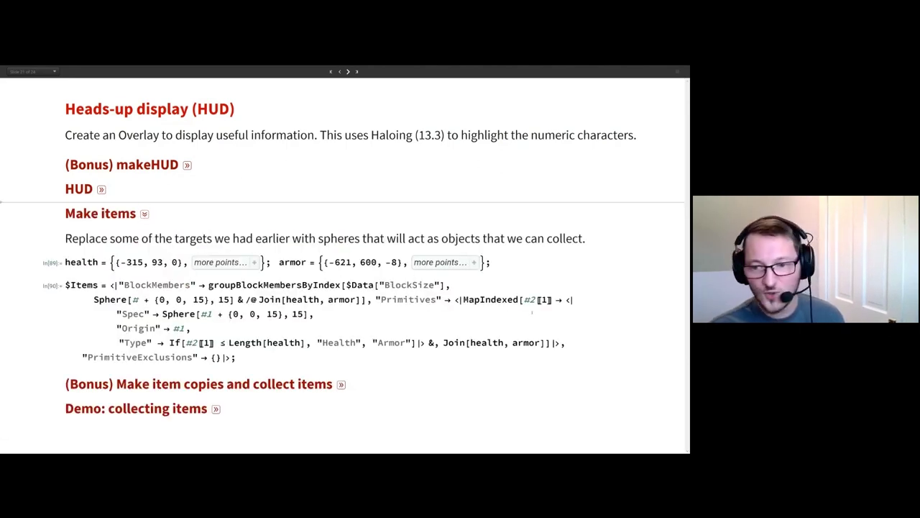
{"action": "key", "text": "shift+Return"}
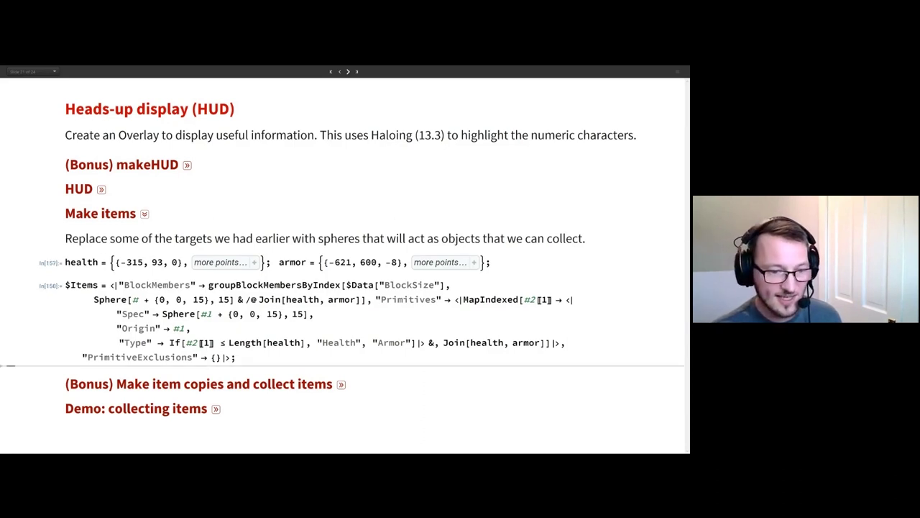
{"action": "double_click", "coordinate": [81, 262]}
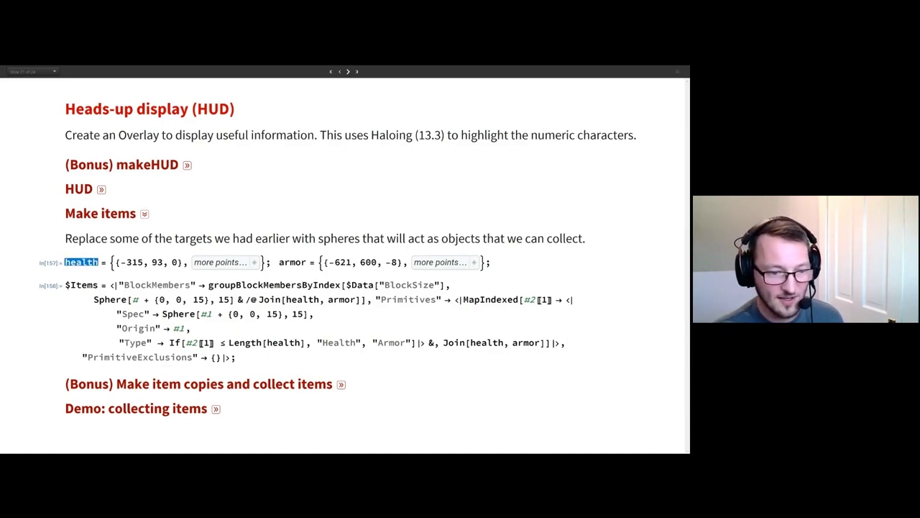
{"action": "double_click", "coordinate": [81, 284]}
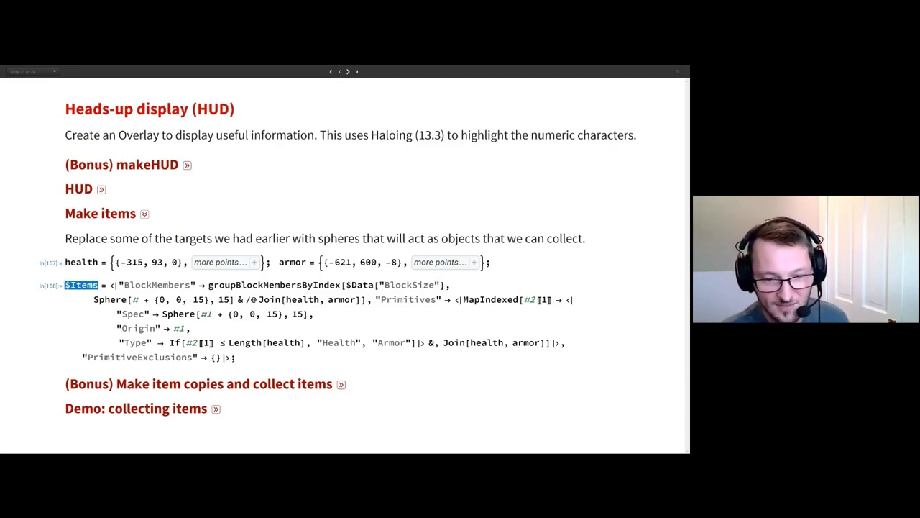
{"action": "double_click", "coordinate": [177, 314]}
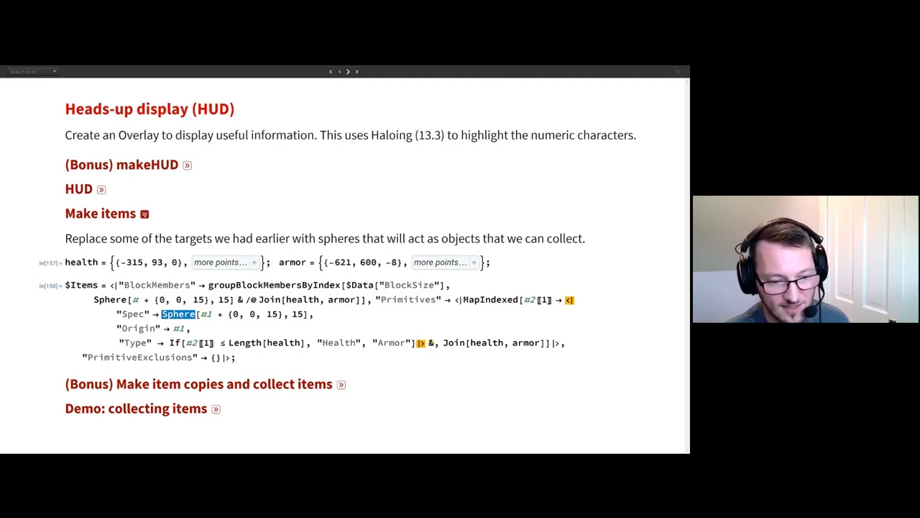
{"action": "left_click", "coordinate": [145, 214]}
Expand and run the 'Demo: collecting items' DynamicModule cell.
{"action": "left_click", "coordinate": [215, 262]}
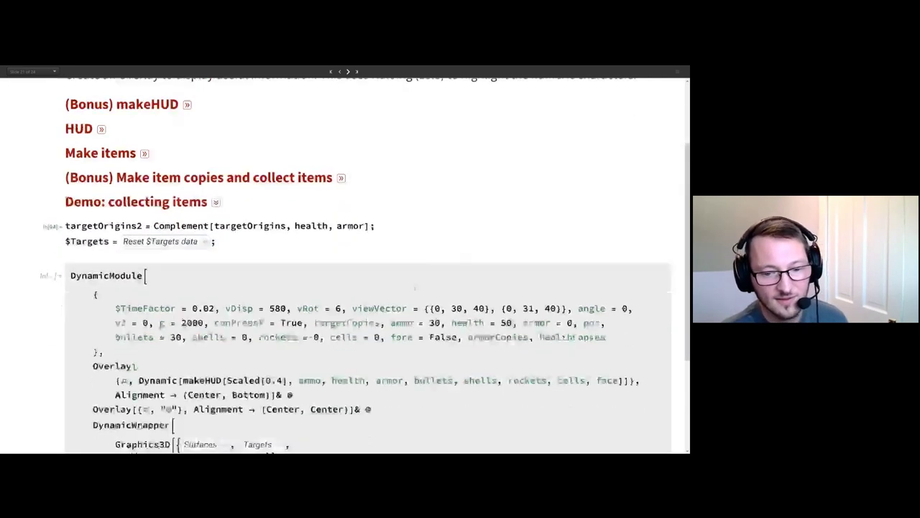
{"action": "scroll", "coordinate": [353, 248], "scroll_direction": "down", "scroll_amount": 5}
{"action": "key", "text": "shift+Return"}
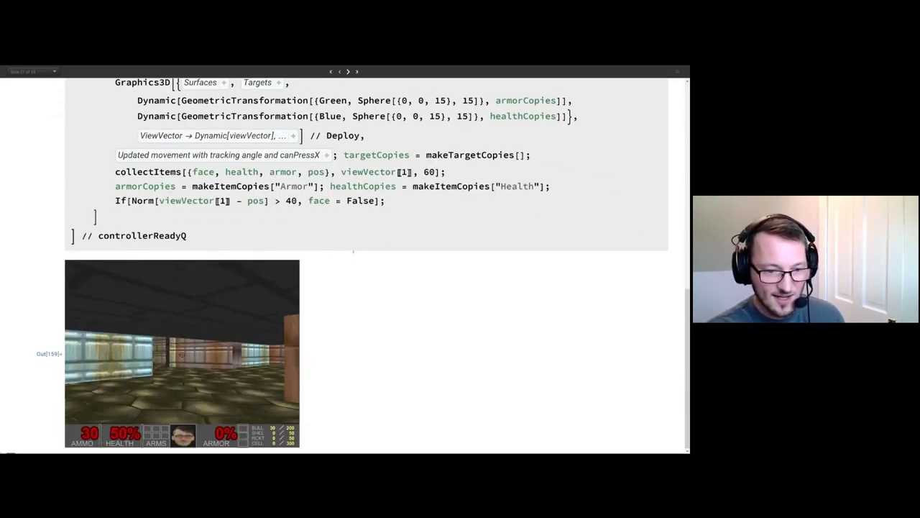
Scroll through the demo code and highlight GeometricTransformation in the armor spheres line.
{"action": "scroll", "coordinate": [353, 251], "scroll_direction": "up", "scroll_amount": 4}
{"action": "scroll", "coordinate": [353, 251], "scroll_direction": "up", "scroll_amount": 2}
{"action": "scroll", "coordinate": [353, 251], "scroll_direction": "up", "scroll_amount": 4}
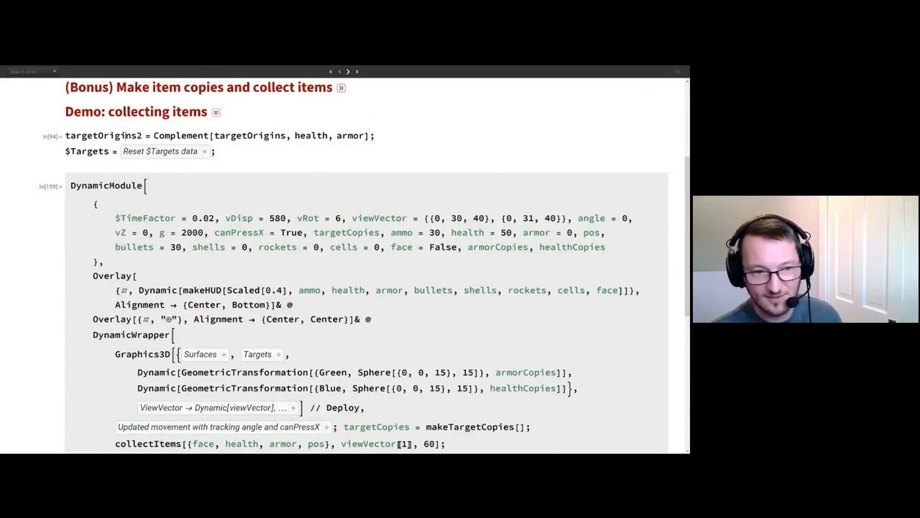
{"action": "scroll", "coordinate": [345, 214], "scroll_direction": "down", "scroll_amount": 10}
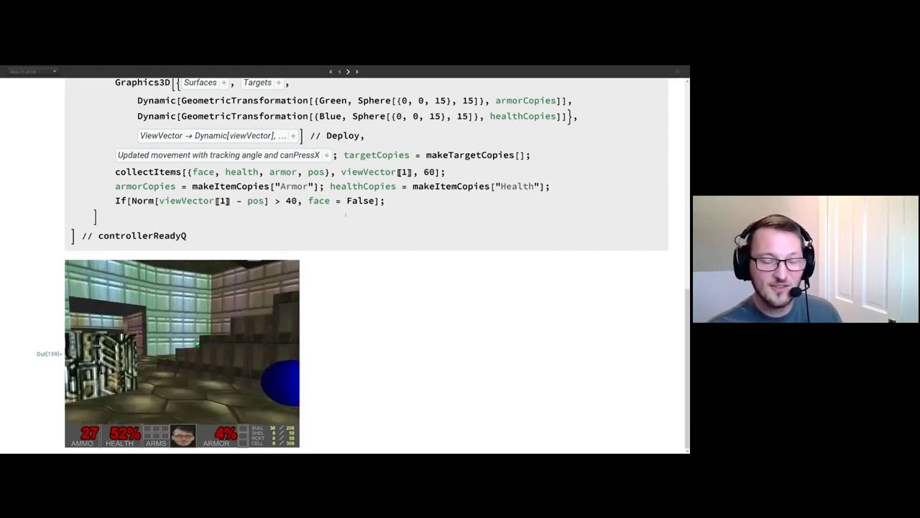
{"action": "scroll", "coordinate": [366, 266], "scroll_direction": "up", "scroll_amount": 1}
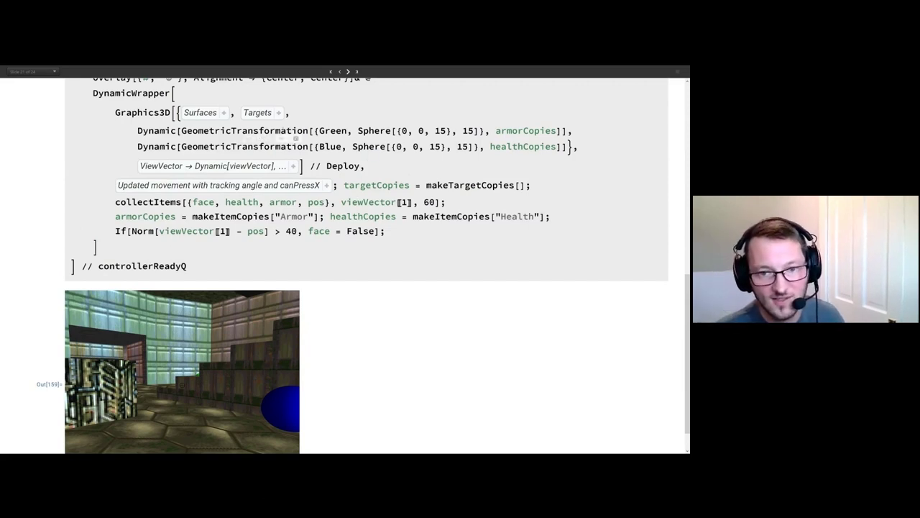
{"action": "double_click", "coordinate": [293, 133]}
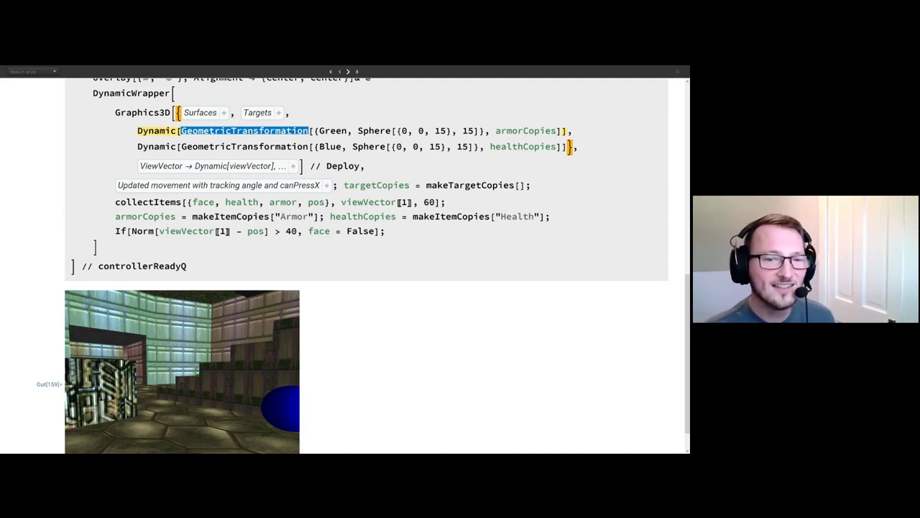
{"action": "scroll", "coordinate": [404, 201], "scroll_direction": "down", "scroll_amount": 1}
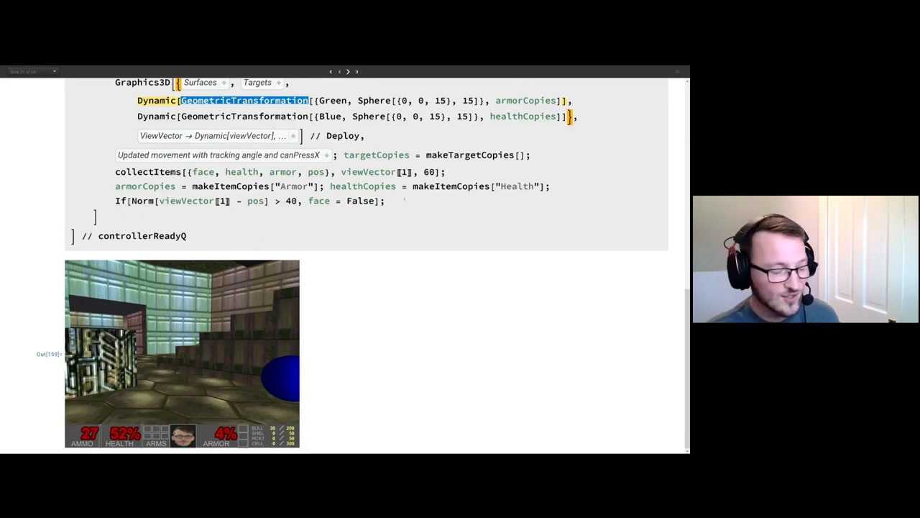